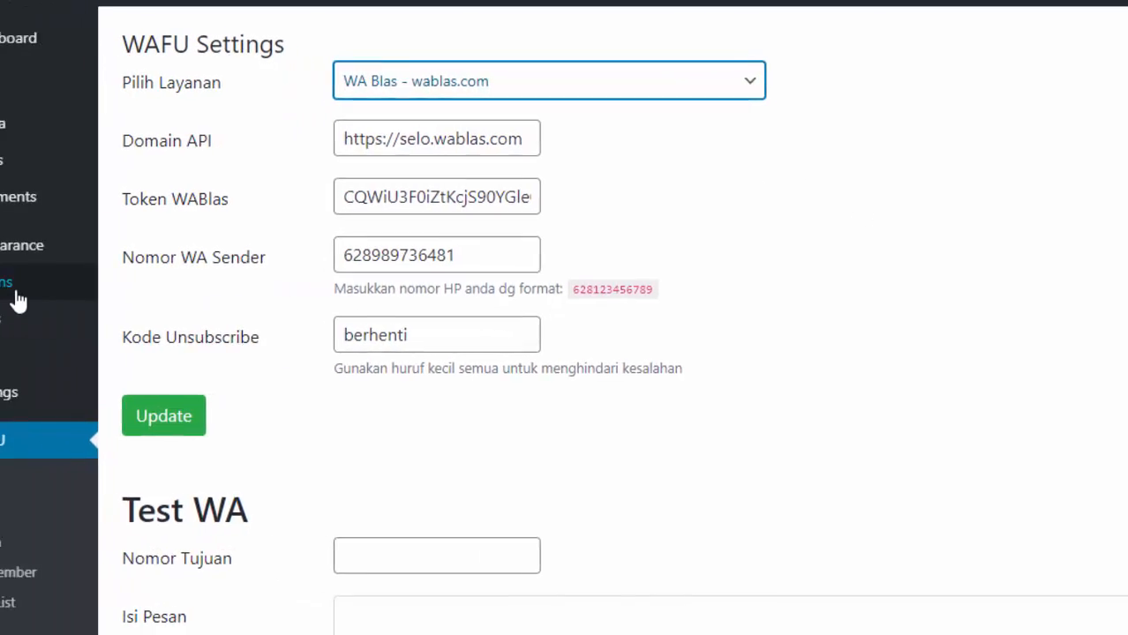
- Examine the WAFU service settings and the Test WA form below them
{"action": "mouse_move", "coordinate": [91, 295]}
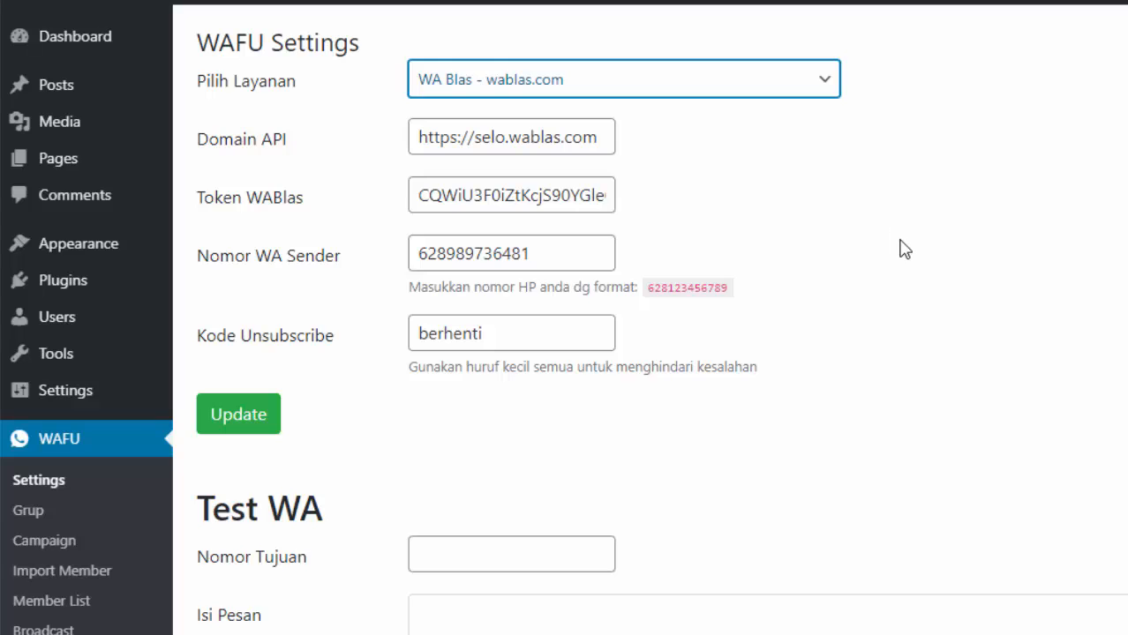
{"action": "scroll", "coordinate": [901, 249], "scroll_direction": "down", "scroll_amount": 2}
{"action": "scroll", "coordinate": [907, 243], "scroll_direction": "up", "scroll_amount": 2}
{"action": "scroll", "coordinate": [911, 237], "scroll_direction": "down", "scroll_amount": 4}
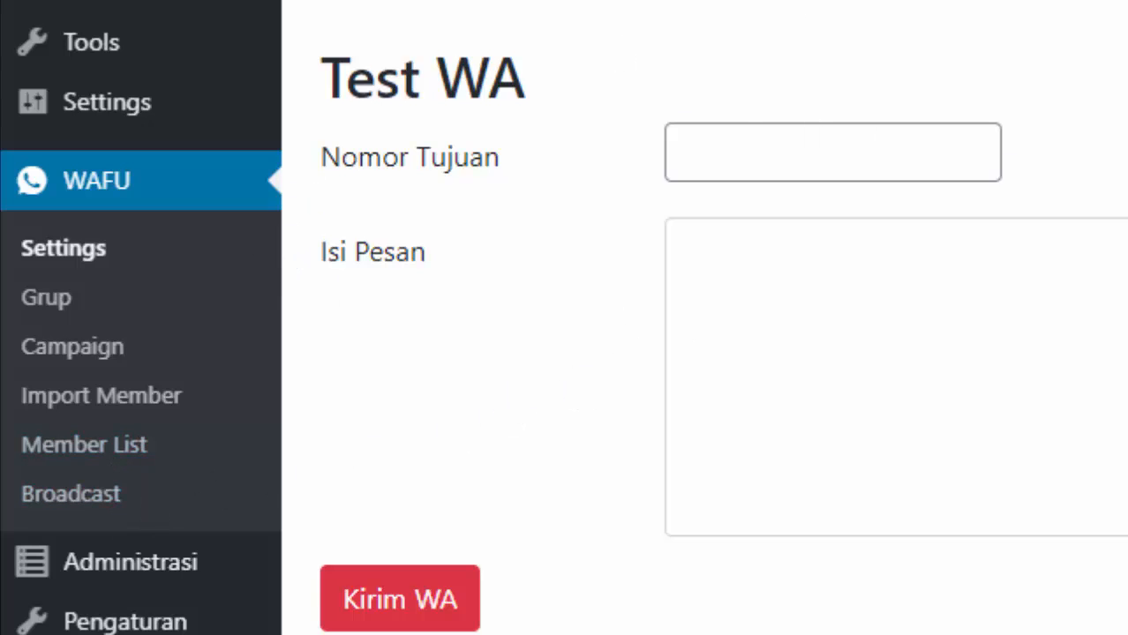
{"action": "scroll", "coordinate": [706, 353], "scroll_direction": "up", "scroll_amount": 2}
{"action": "scroll", "coordinate": [557, 199], "scroll_direction": "down", "scroll_amount": 2}
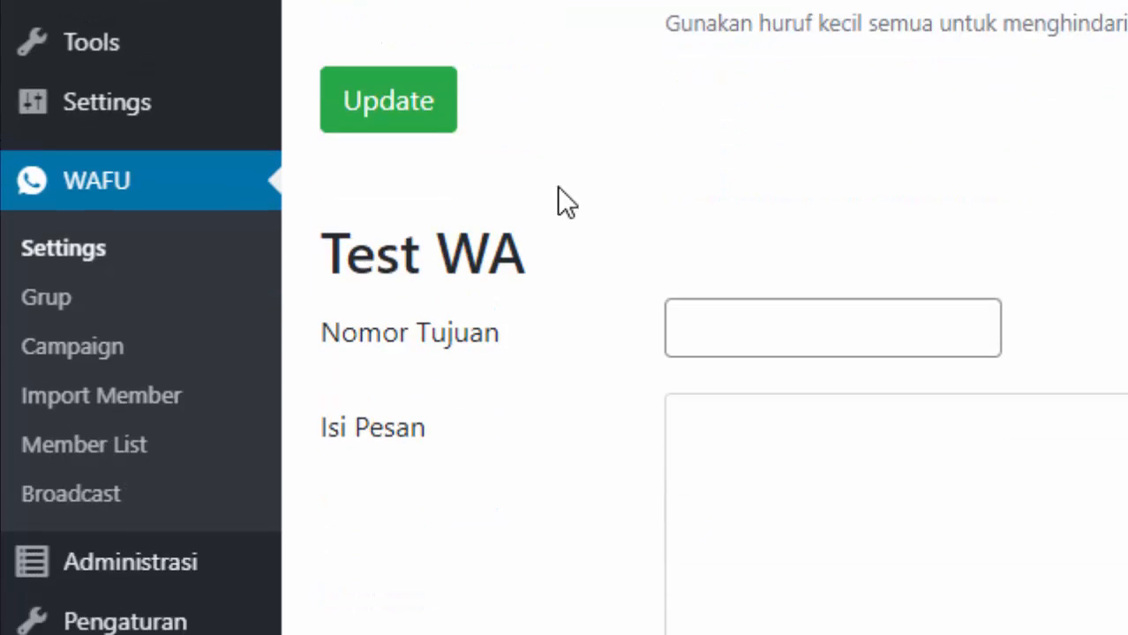
{"action": "scroll", "coordinate": [1067, 177], "scroll_direction": "up", "scroll_amount": 2}
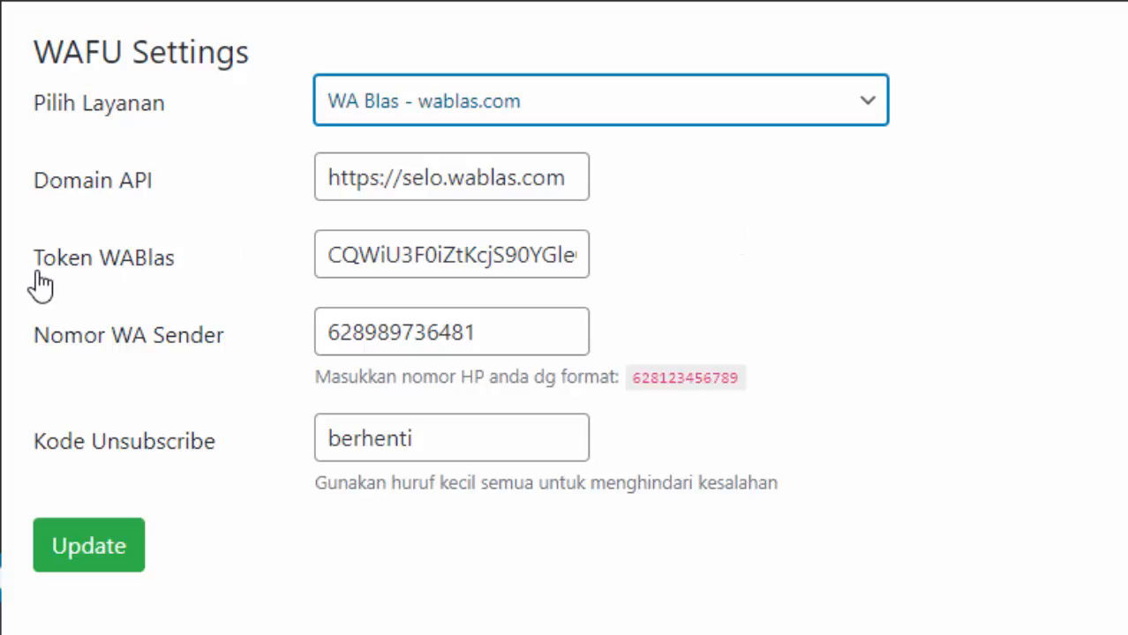
- Compare the setting fields for the KirimPesan, Woowandroid and Domosquare services, ending with WA Blas selected
{"action": "left_click", "coordinate": [566, 116]}
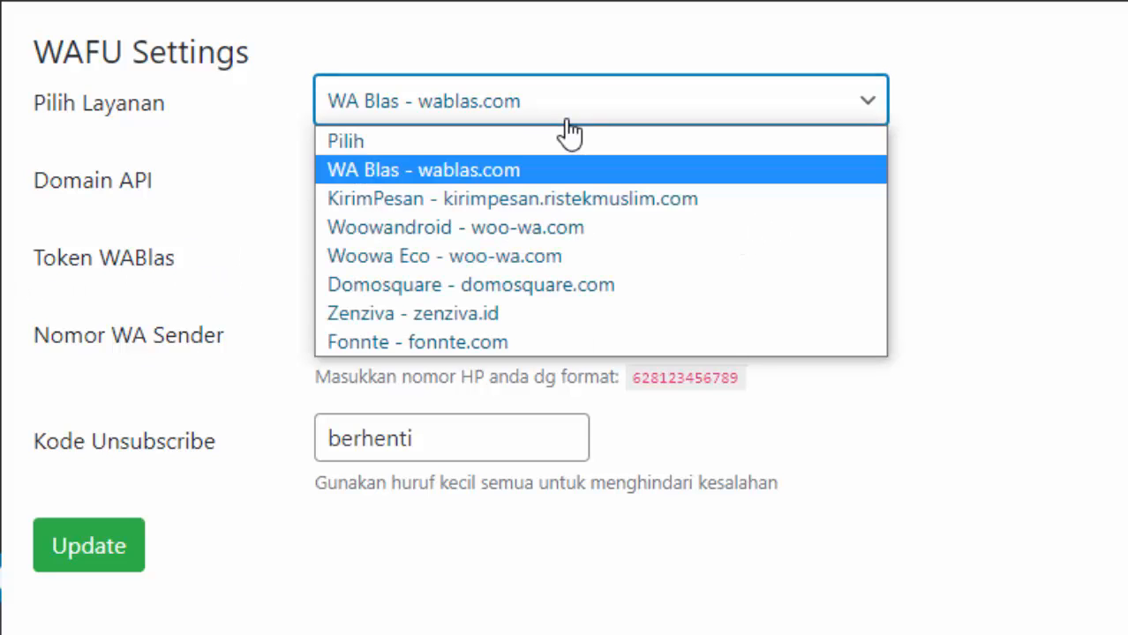
{"action": "left_click", "coordinate": [573, 196]}
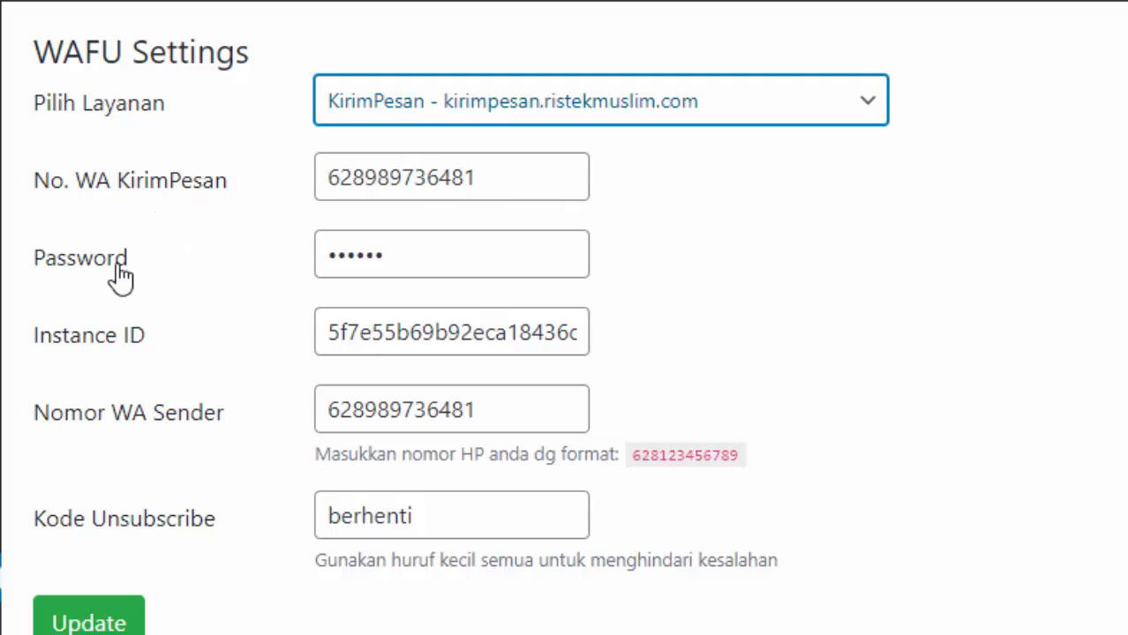
{"action": "left_click", "coordinate": [415, 107]}
{"action": "left_click", "coordinate": [349, 227]}
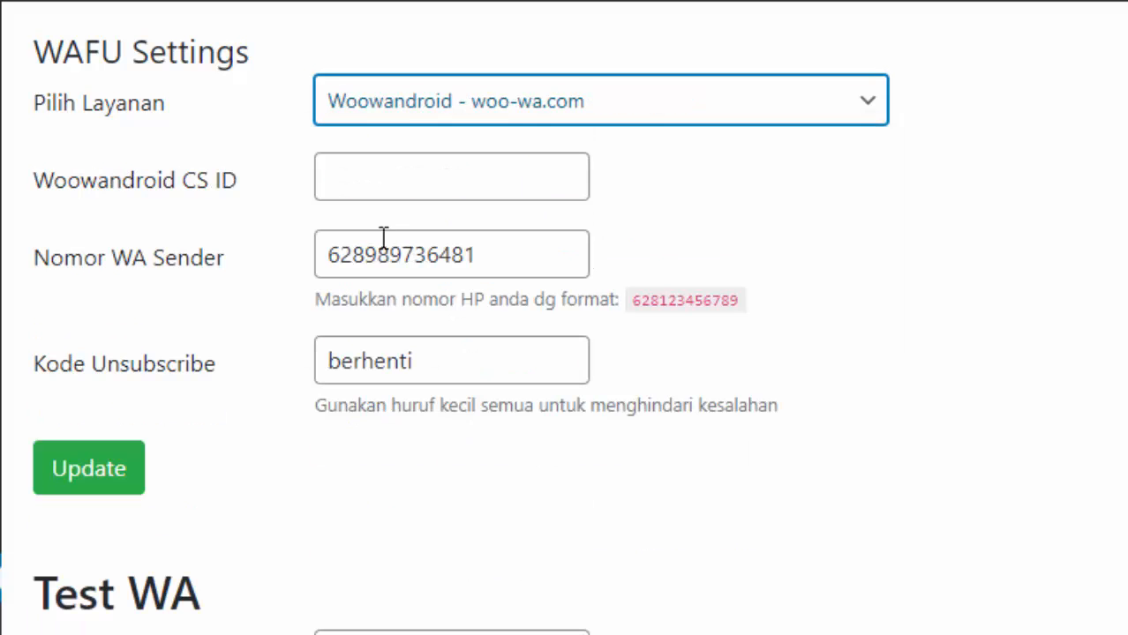
{"action": "left_click", "coordinate": [402, 113]}
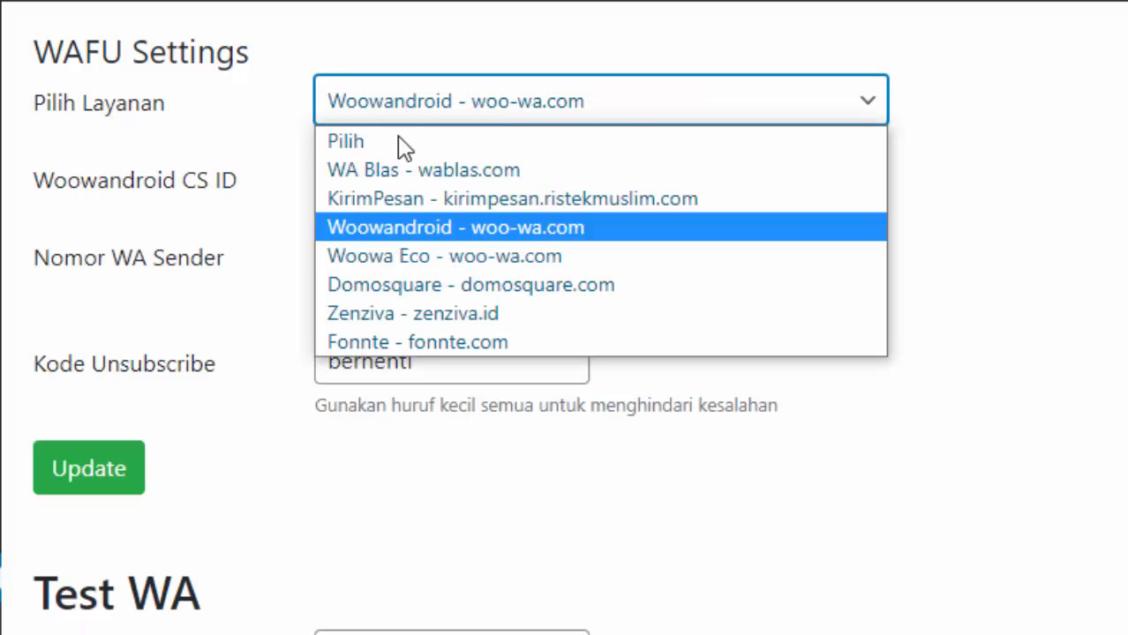
{"action": "left_click", "coordinate": [398, 281]}
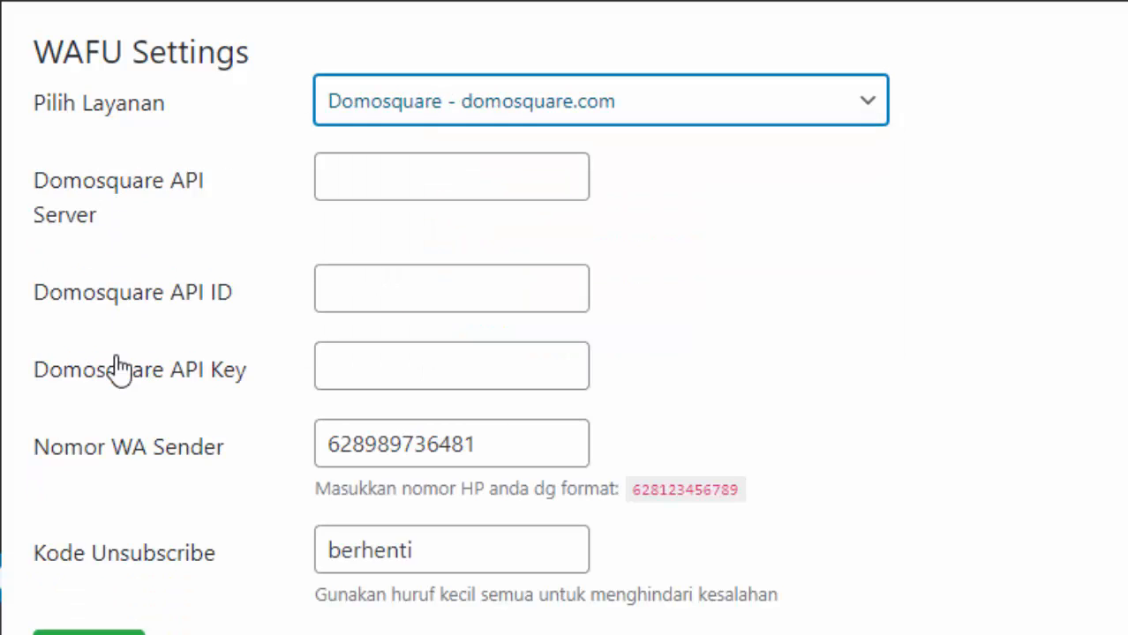
{"action": "left_click", "coordinate": [409, 122]}
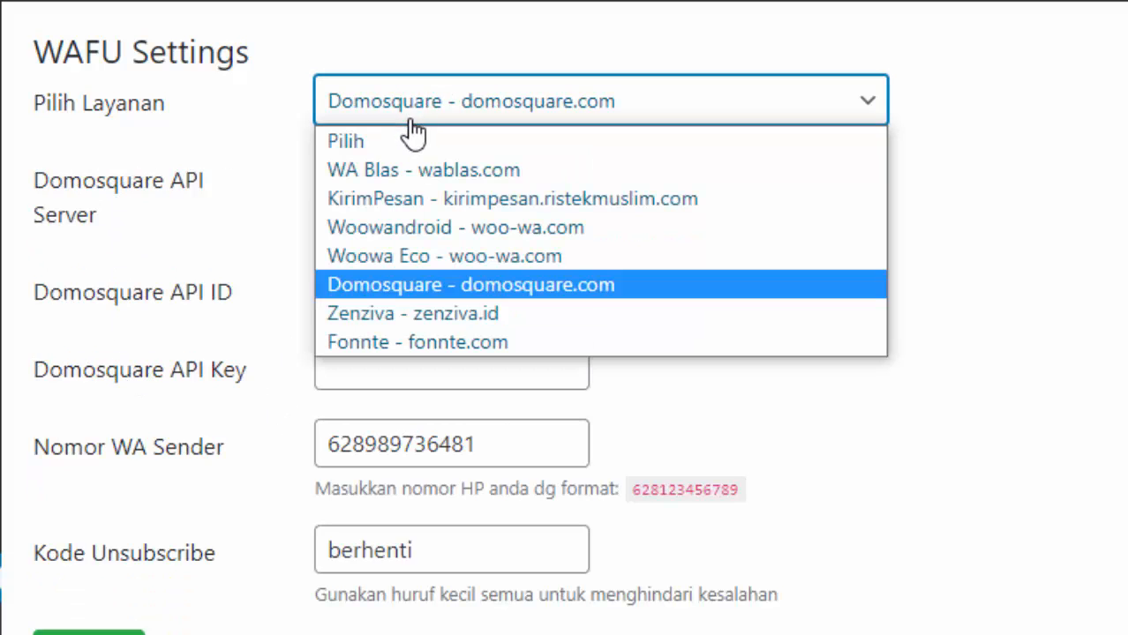
{"action": "left_click", "coordinate": [415, 176]}
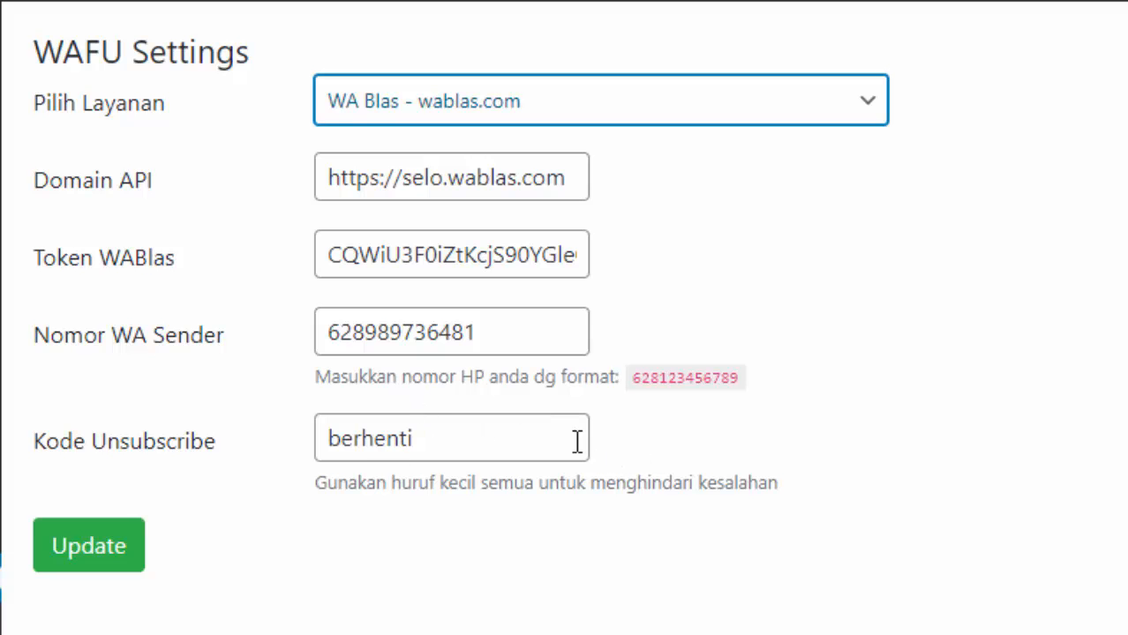
- Fill in the Test WA destination phone number with the first saved suggestion
{"action": "scroll", "coordinate": [830, 378], "scroll_direction": "down", "scroll_amount": 4}
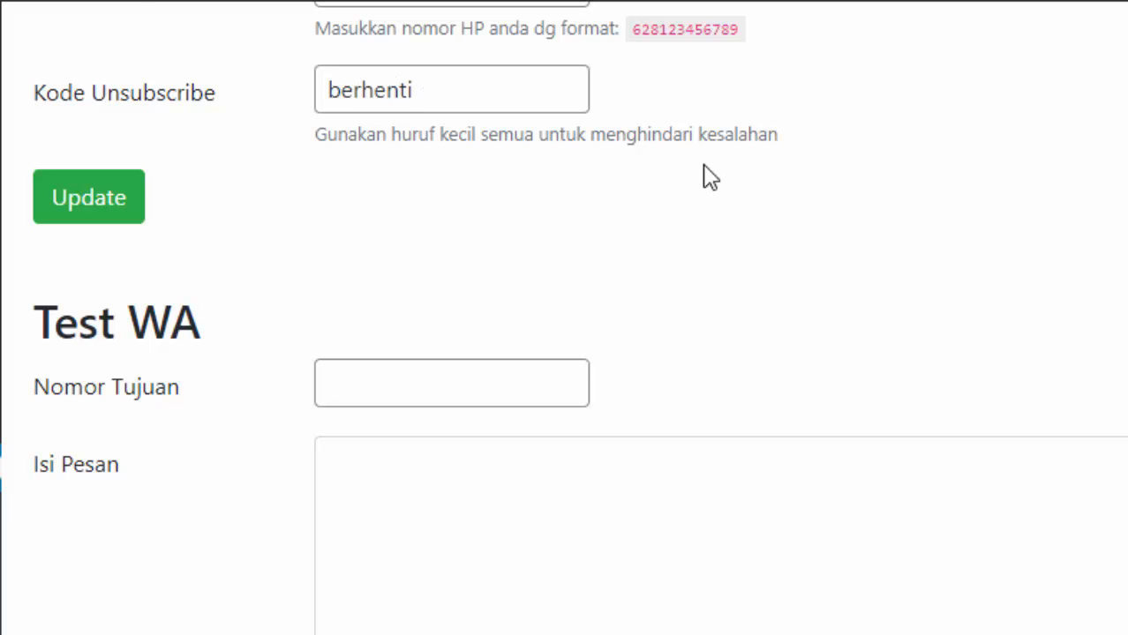
{"action": "scroll", "coordinate": [710, 177], "scroll_direction": "up", "scroll_amount": 4}
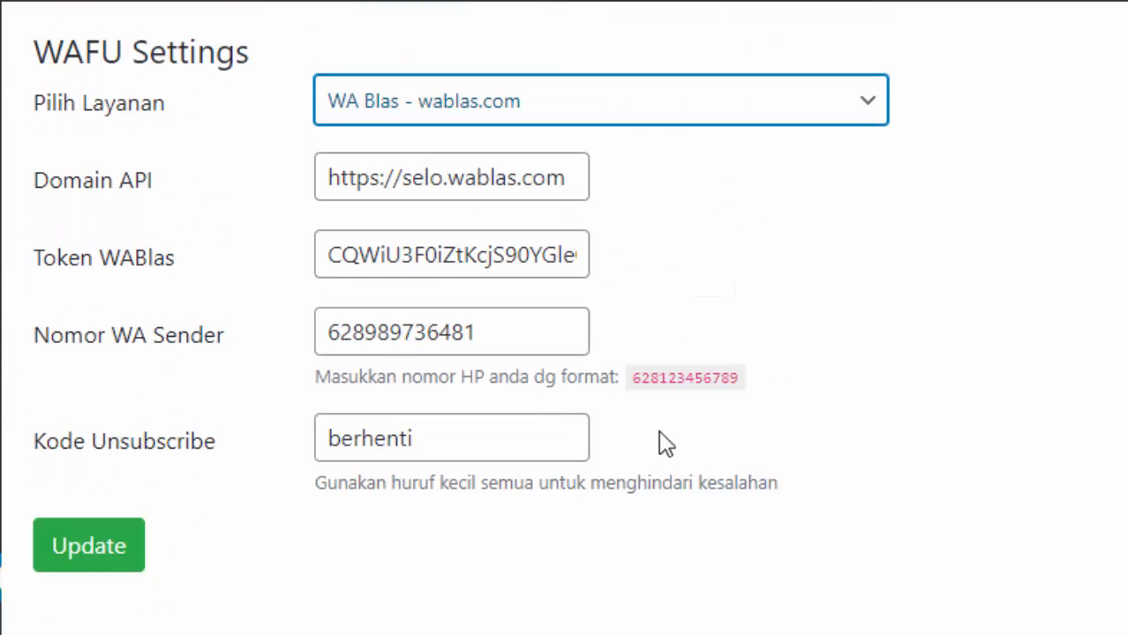
{"action": "scroll", "coordinate": [477, 371], "scroll_direction": "down", "scroll_amount": 3}
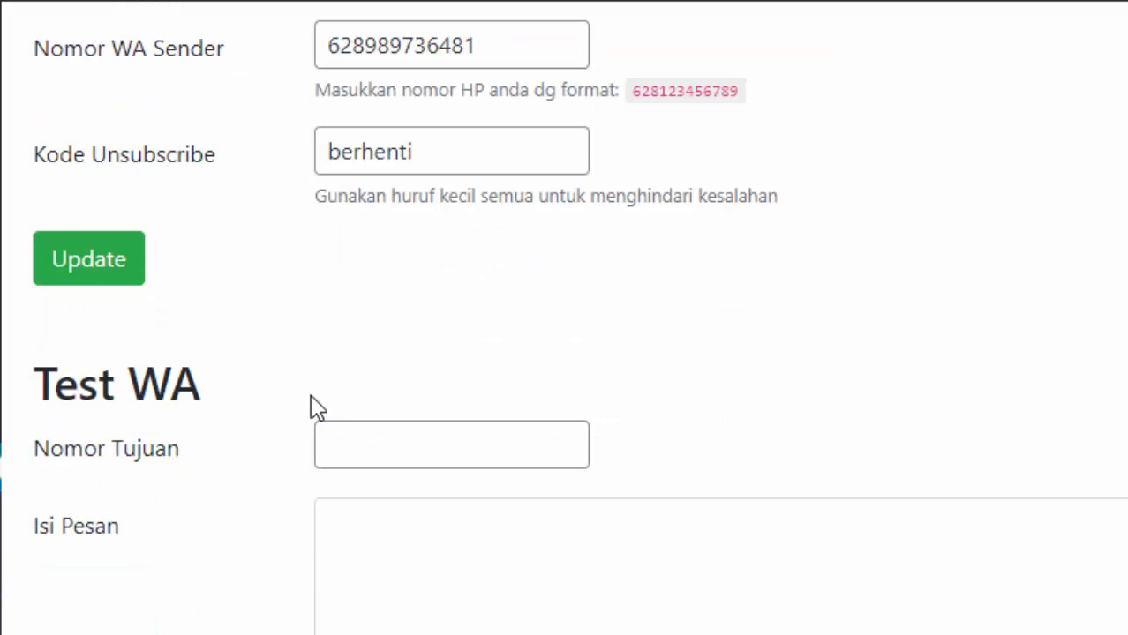
{"action": "left_click", "coordinate": [410, 451]}
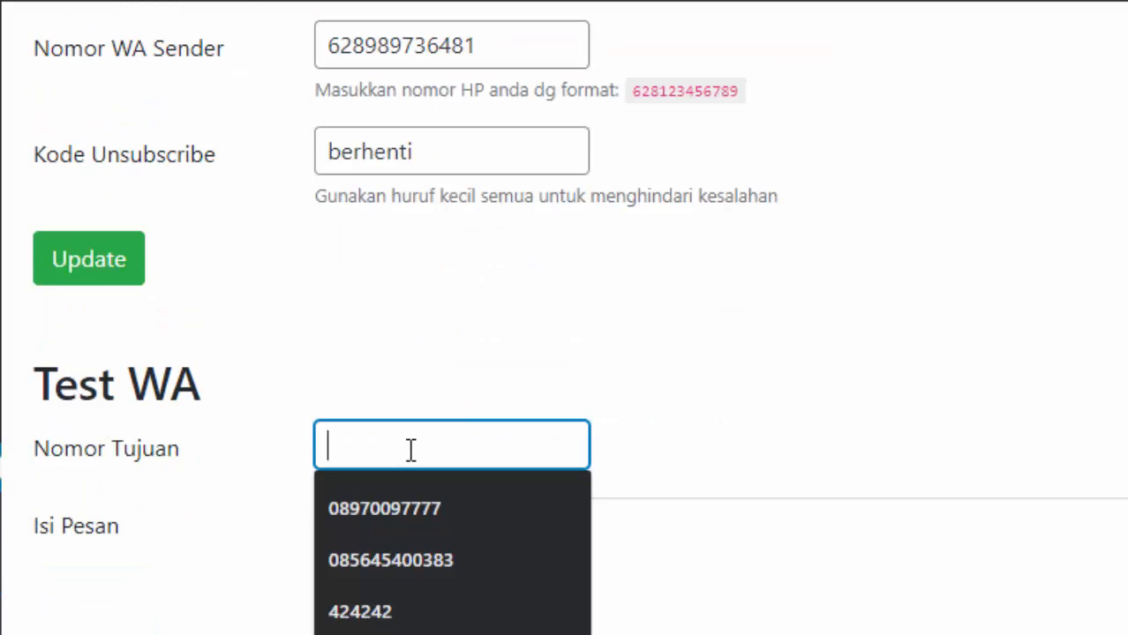
{"action": "left_click", "coordinate": [499, 509]}
- Enter "test kirim wa" as the test message content and send the WhatsApp message
{"action": "left_click", "coordinate": [416, 547]}
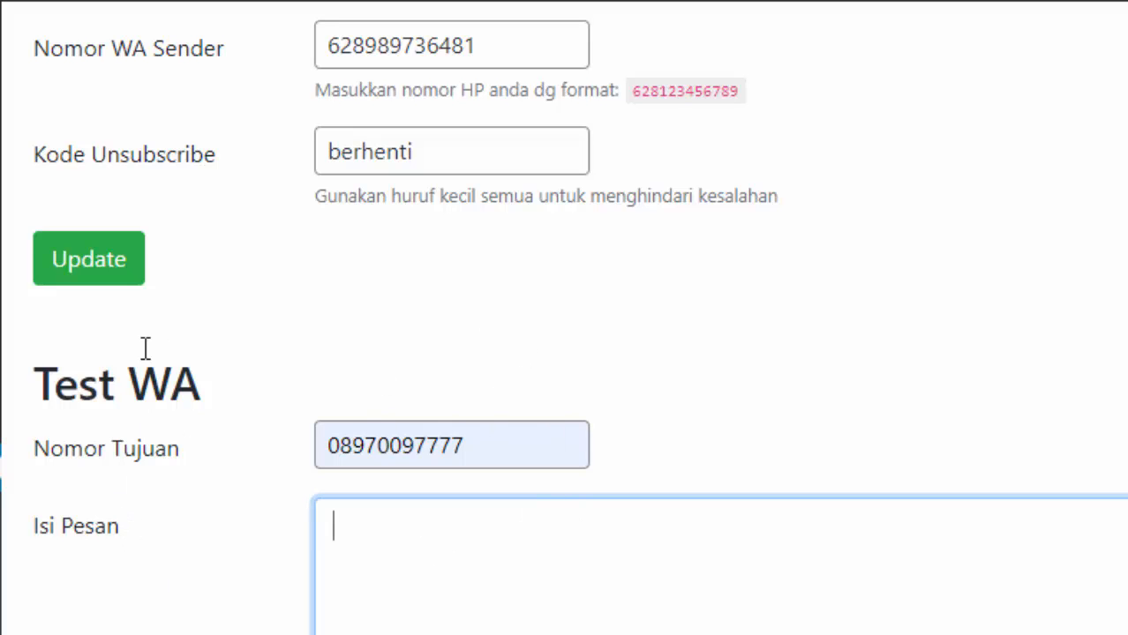
{"action": "scroll", "coordinate": [745, 345], "scroll_direction": "up", "scroll_amount": 3}
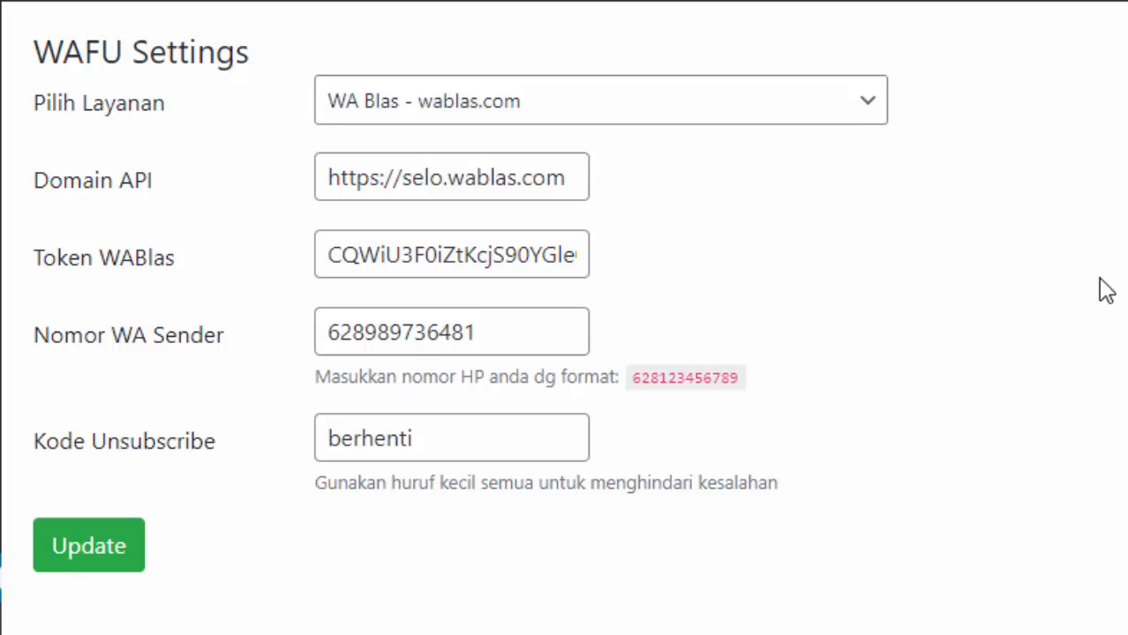
{"action": "scroll", "coordinate": [1107, 291], "scroll_direction": "down", "scroll_amount": 4}
{"action": "type", "text": "test k"}
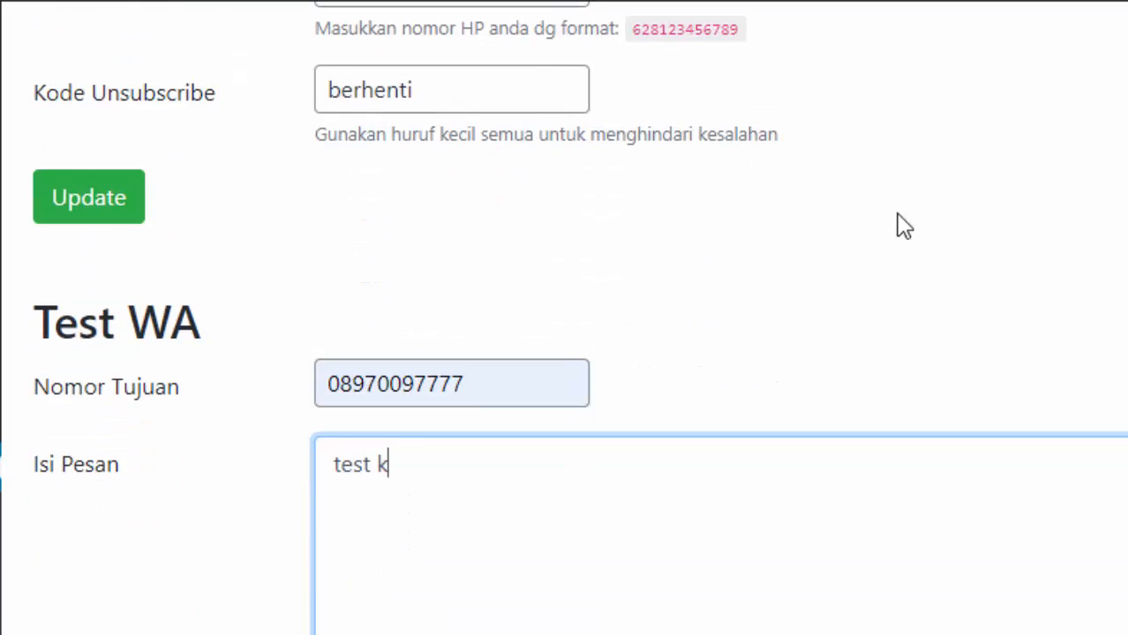
{"action": "type", "text": "irim wa"}
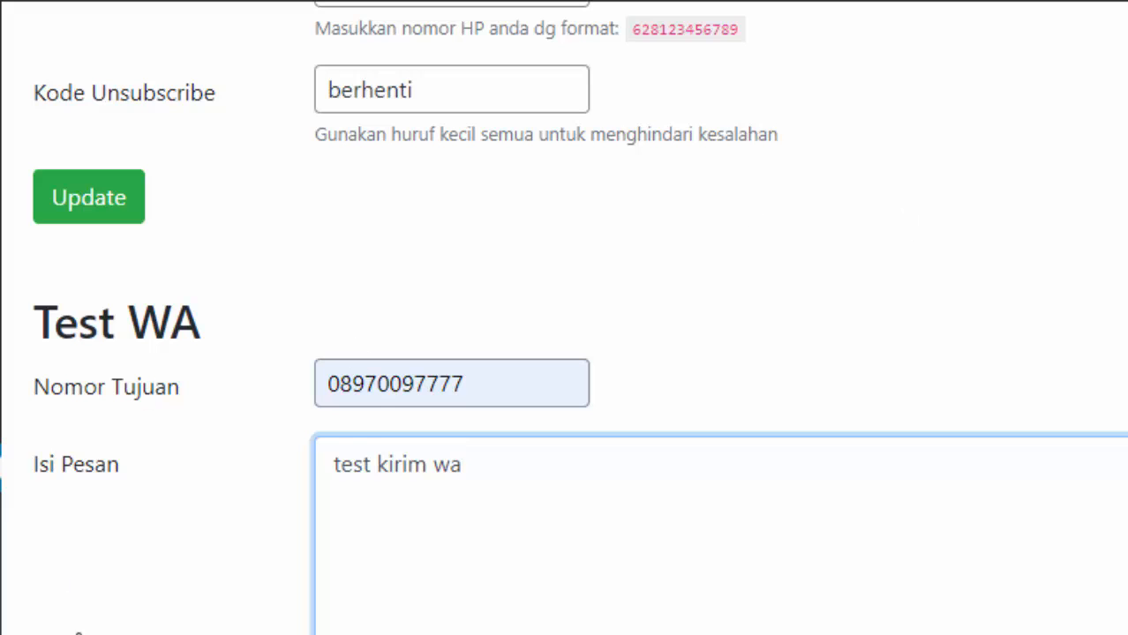
{"action": "left_click", "coordinate": [106, 634]}
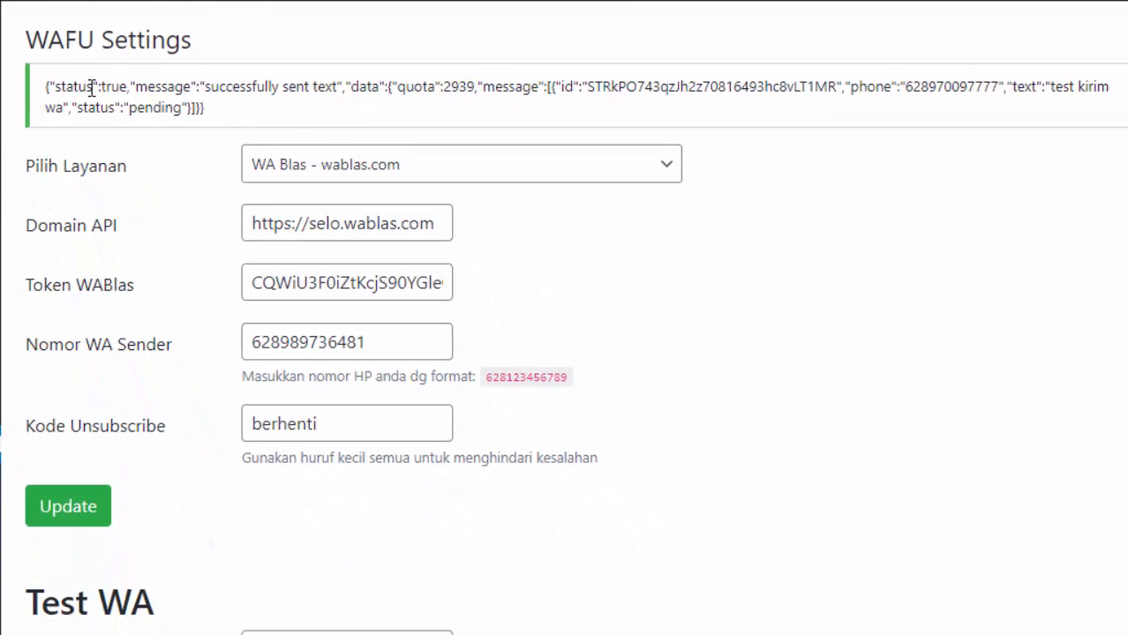
- Examine the message, text and status values in the response to the test message
{"action": "triple_click", "coordinate": [51, 84]}
{"action": "left_click", "coordinate": [261, 88]}
{"action": "left_click_drag", "start_coordinate": [206, 85], "coordinate": [344, 87]}
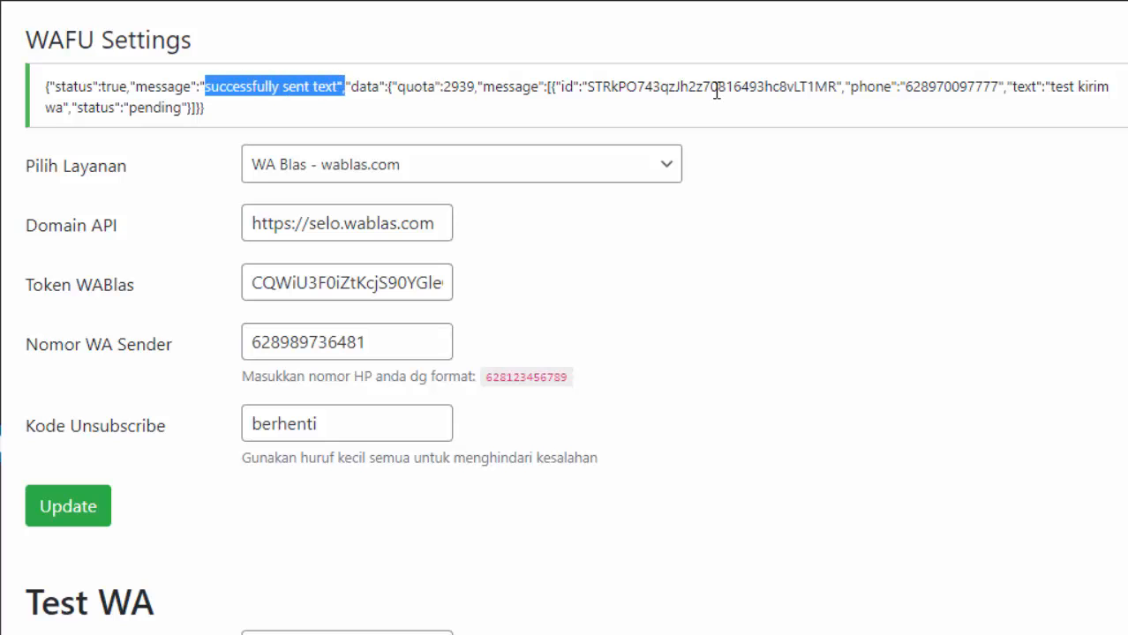
{"action": "left_click_drag", "start_coordinate": [922, 87], "coordinate": [1088, 86]}
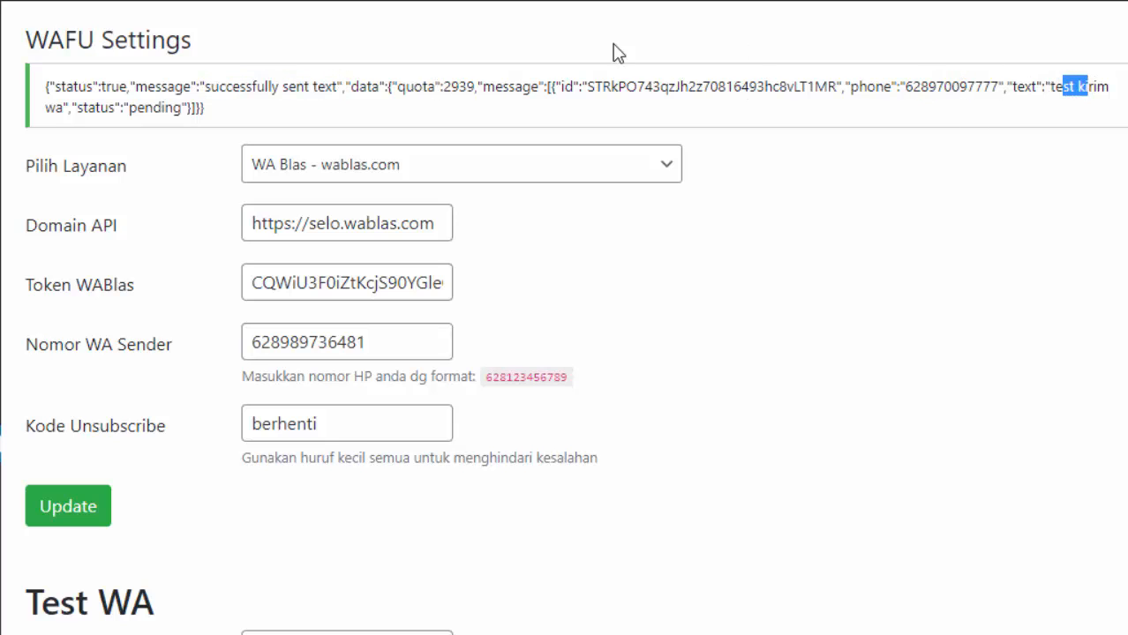
{"action": "left_click", "coordinate": [221, 118]}
{"action": "left_click_drag", "start_coordinate": [215, 116], "coordinate": [107, 108]}
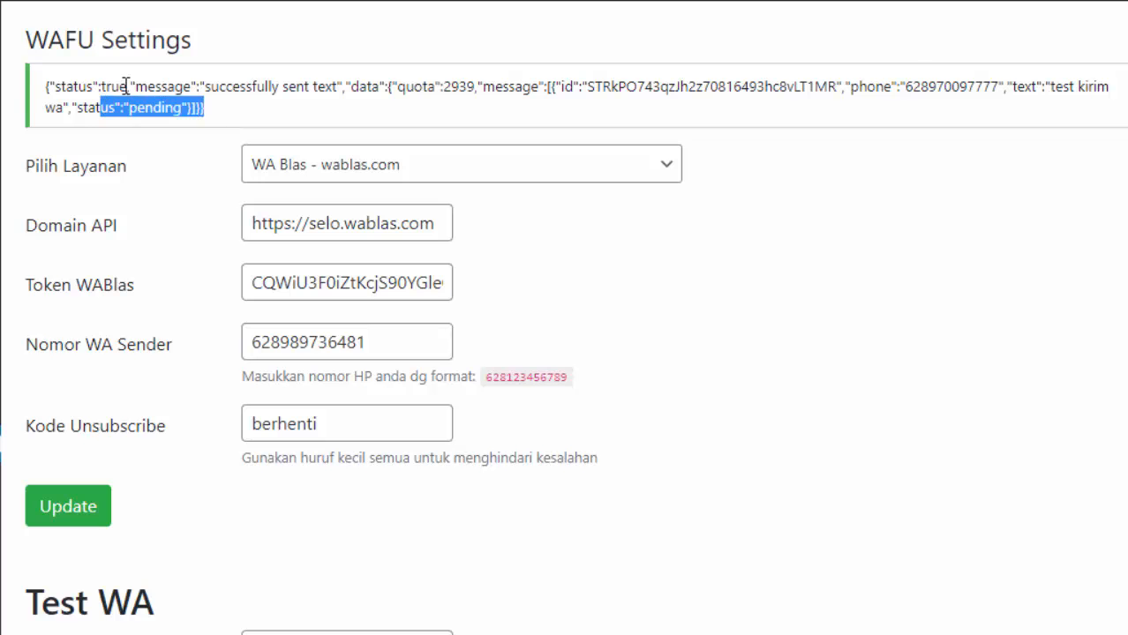
- Open the WAFU group management page and bring up the table of existing groups
{"action": "scroll", "coordinate": [211, 36], "scroll_direction": "down", "scroll_amount": 5}
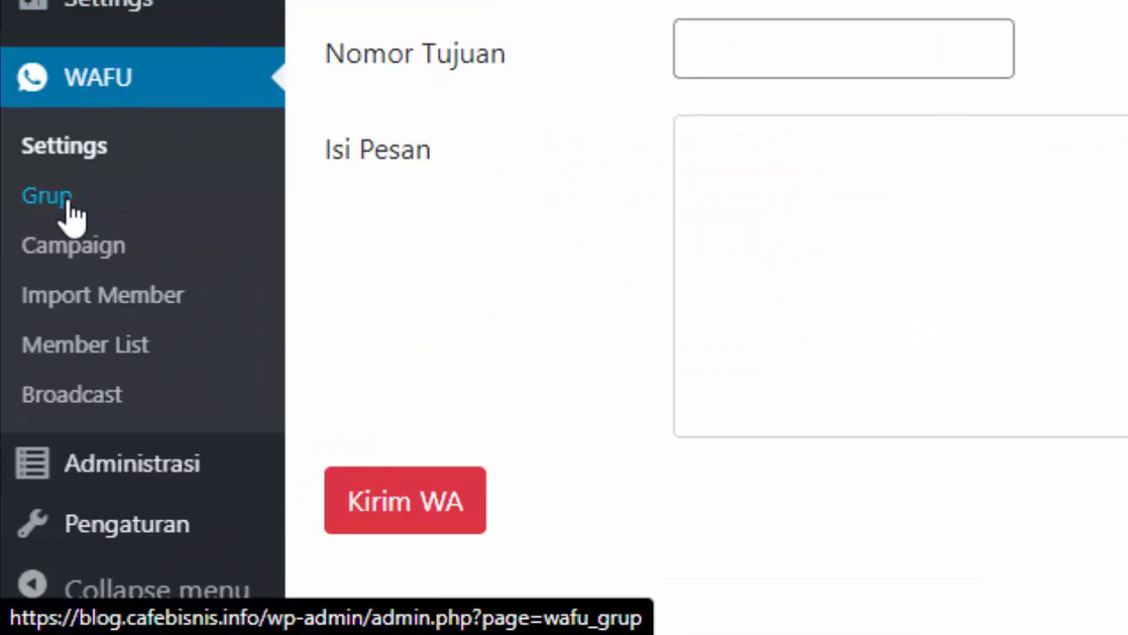
{"action": "left_click", "coordinate": [69, 203]}
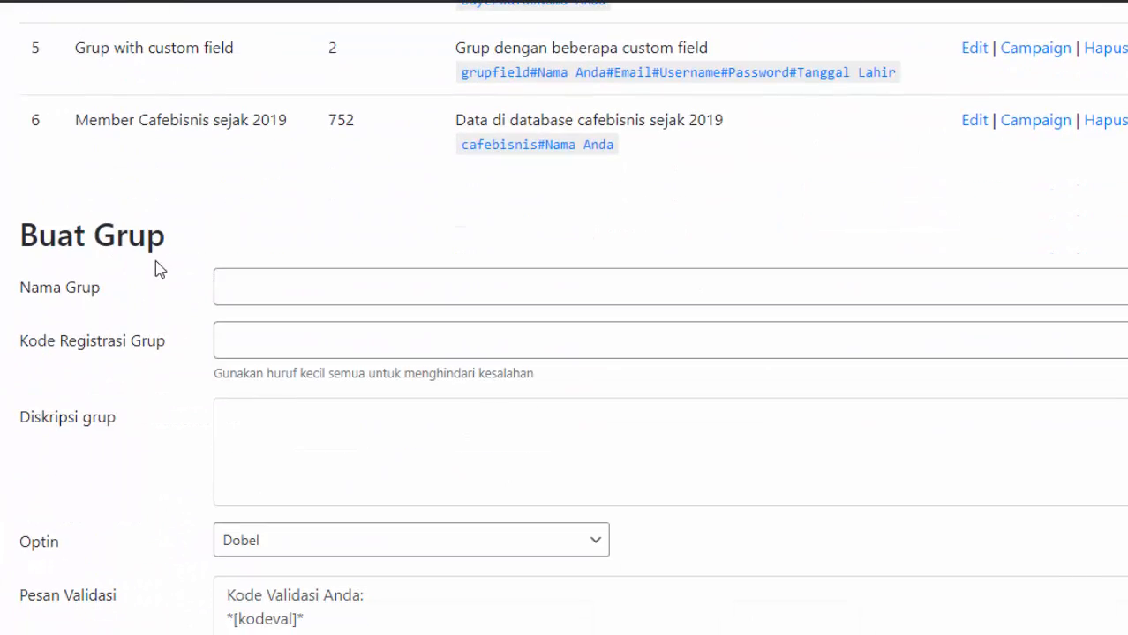
{"action": "scroll", "coordinate": [132, 263], "scroll_direction": "up", "scroll_amount": 3}
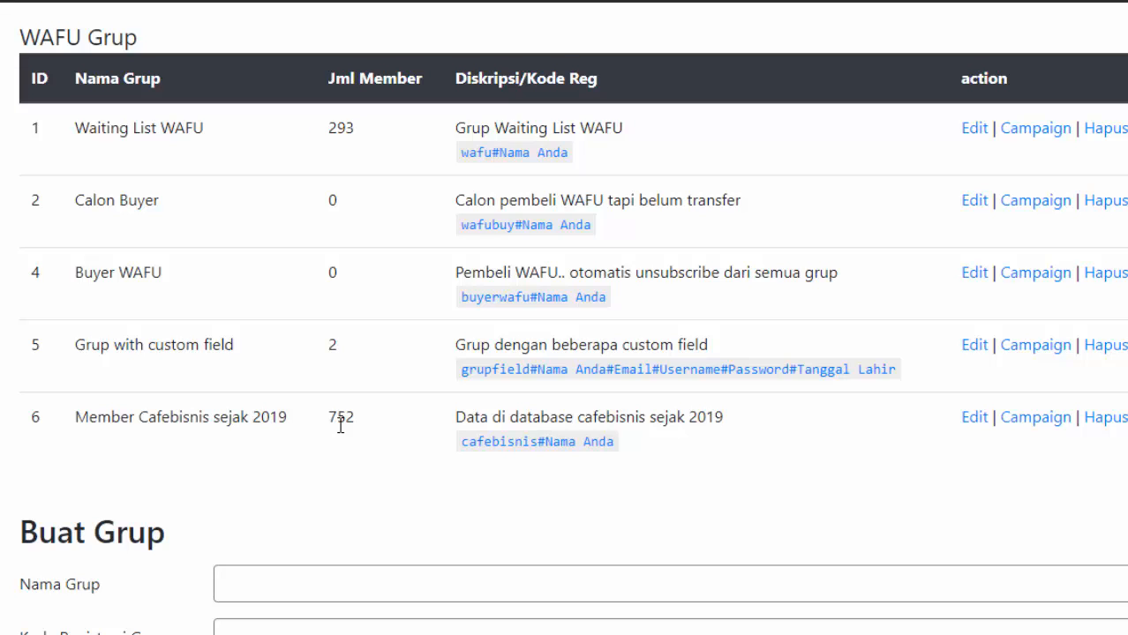
- Examine the existing groups' member counts and registration codes, and the form fields for creating a group
{"action": "left_click_drag", "start_coordinate": [465, 370], "coordinate": [715, 389]}
{"action": "left_click", "coordinate": [715, 389]}
{"action": "left_click_drag", "start_coordinate": [330, 130], "coordinate": [355, 134]}
{"action": "left_click", "coordinate": [369, 139]}
{"action": "scroll", "coordinate": [181, 254], "scroll_direction": "down", "scroll_amount": 5}
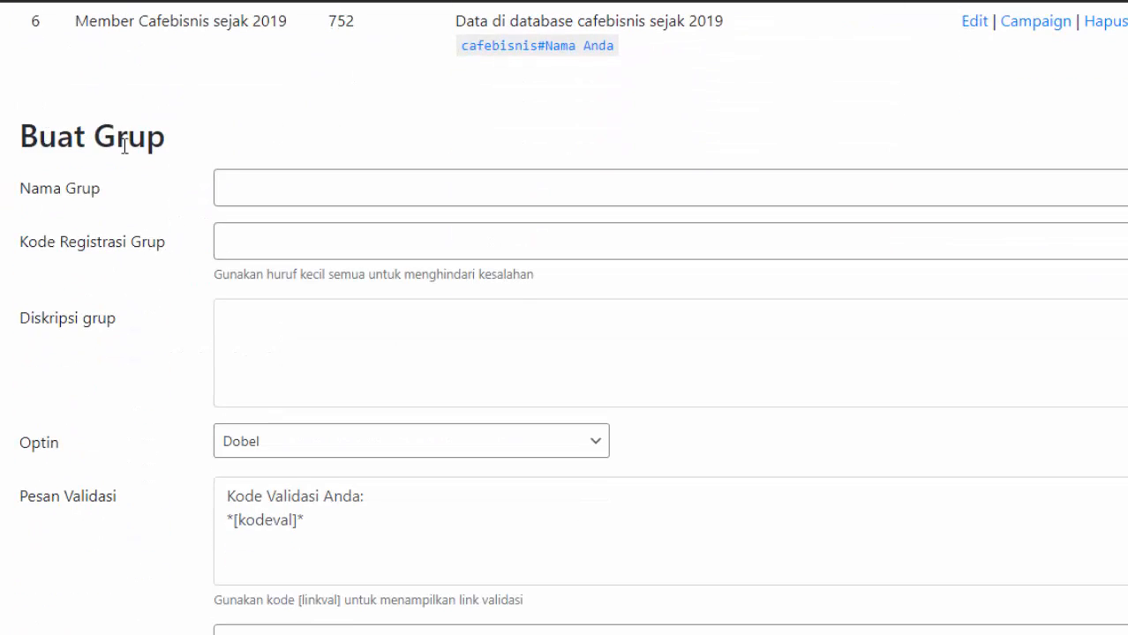
{"action": "scroll", "coordinate": [165, 142], "scroll_direction": "down", "scroll_amount": 1}
{"action": "left_click", "coordinate": [245, 93]}
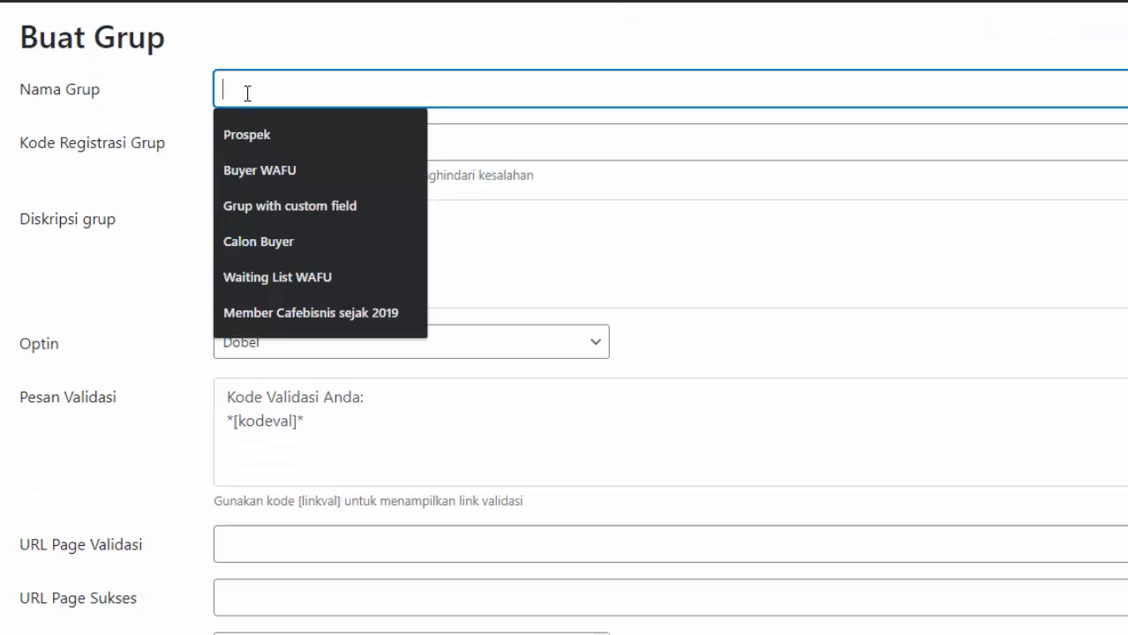
{"action": "left_click", "coordinate": [121, 166]}
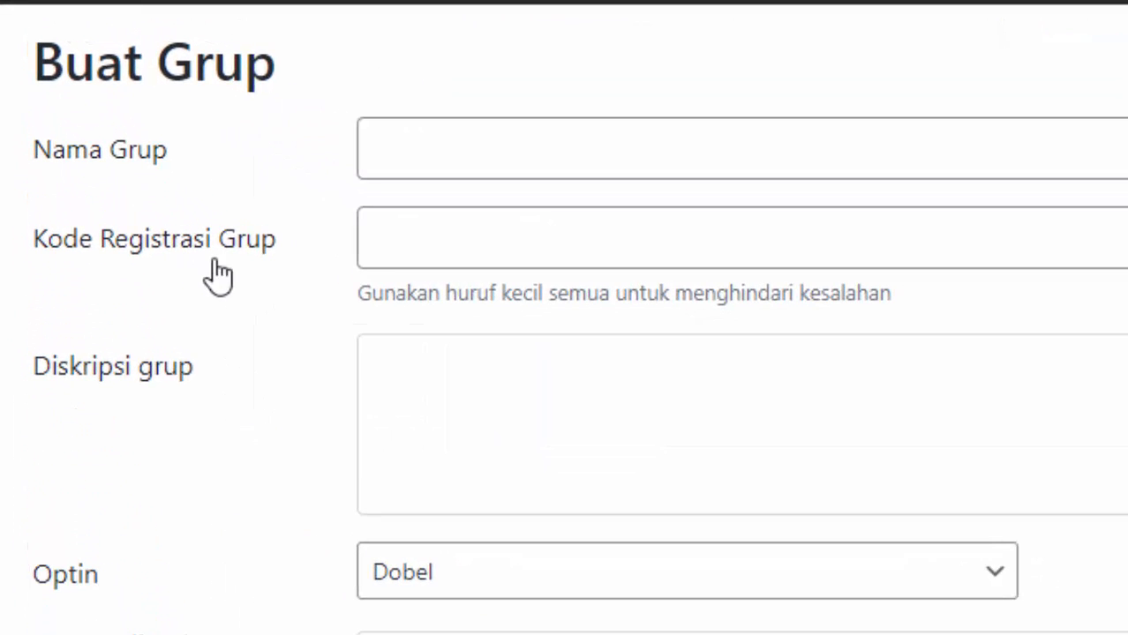
{"action": "scroll", "coordinate": [234, 335], "scroll_direction": "up", "scroll_amount": 8}
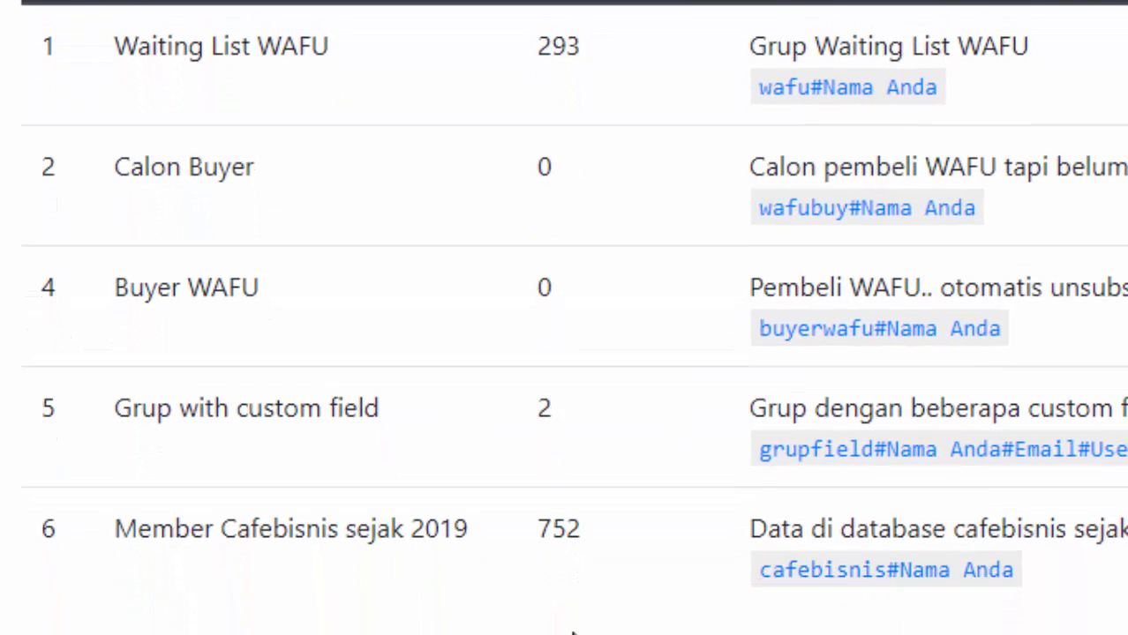
{"action": "scroll", "coordinate": [573, 618], "scroll_direction": "down", "scroll_amount": 4}
{"action": "scroll", "coordinate": [565, 524], "scroll_direction": "up", "scroll_amount": 4}
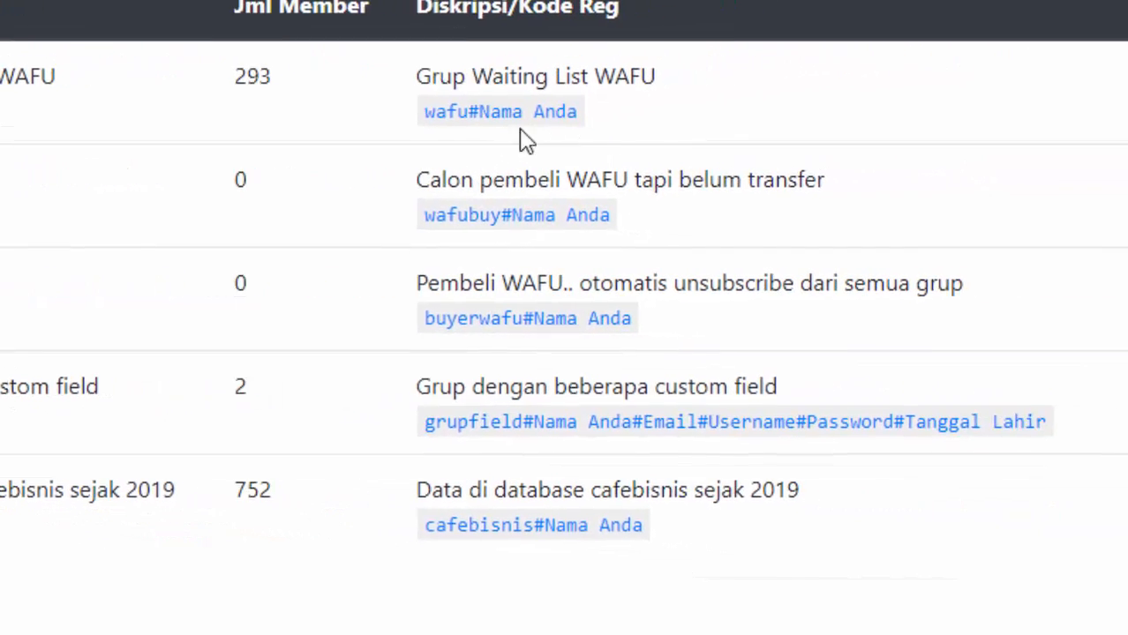
- Copy the link address of the Waiting List WAFU registration code and open that link in a new tab
{"action": "right_click", "coordinate": [497, 116]}
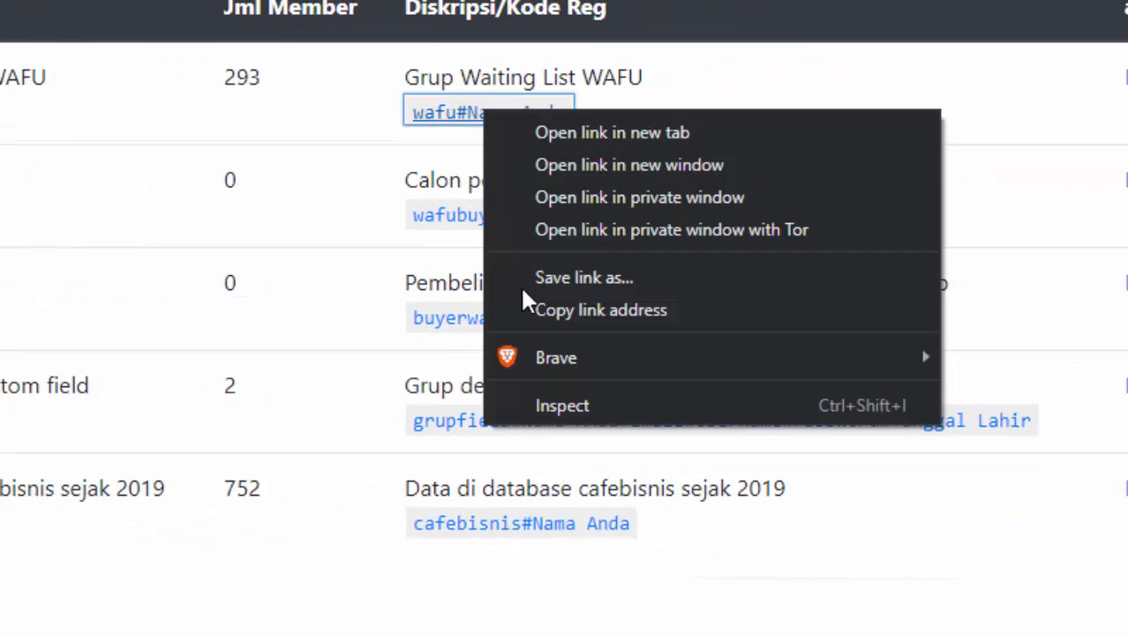
{"action": "left_click", "coordinate": [536, 311]}
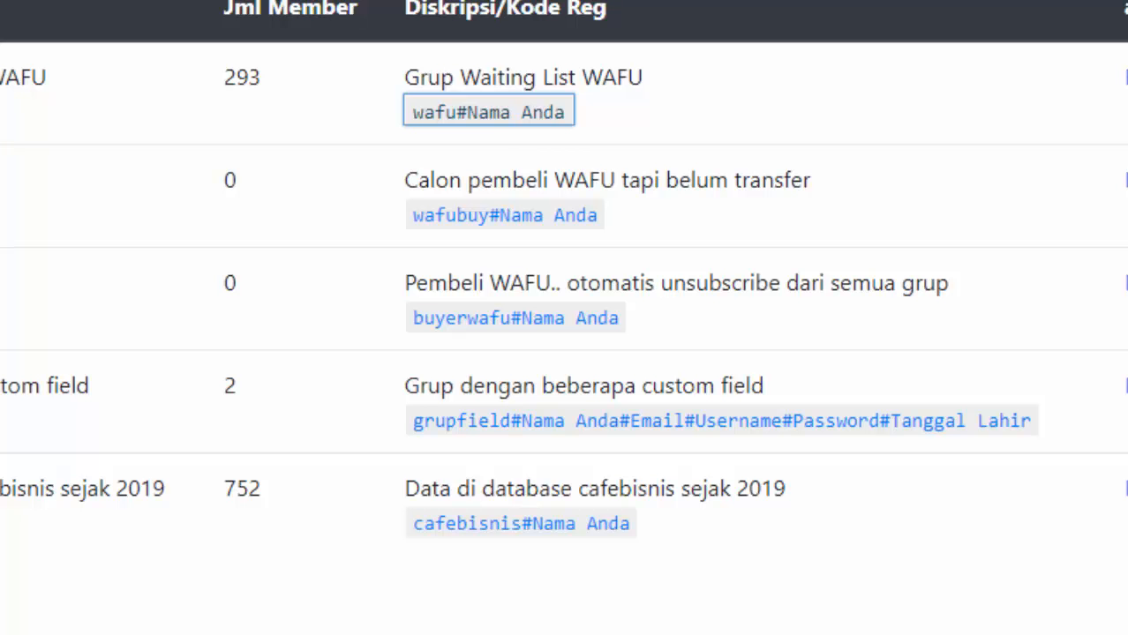
{"action": "right_click", "coordinate": [492, 121]}
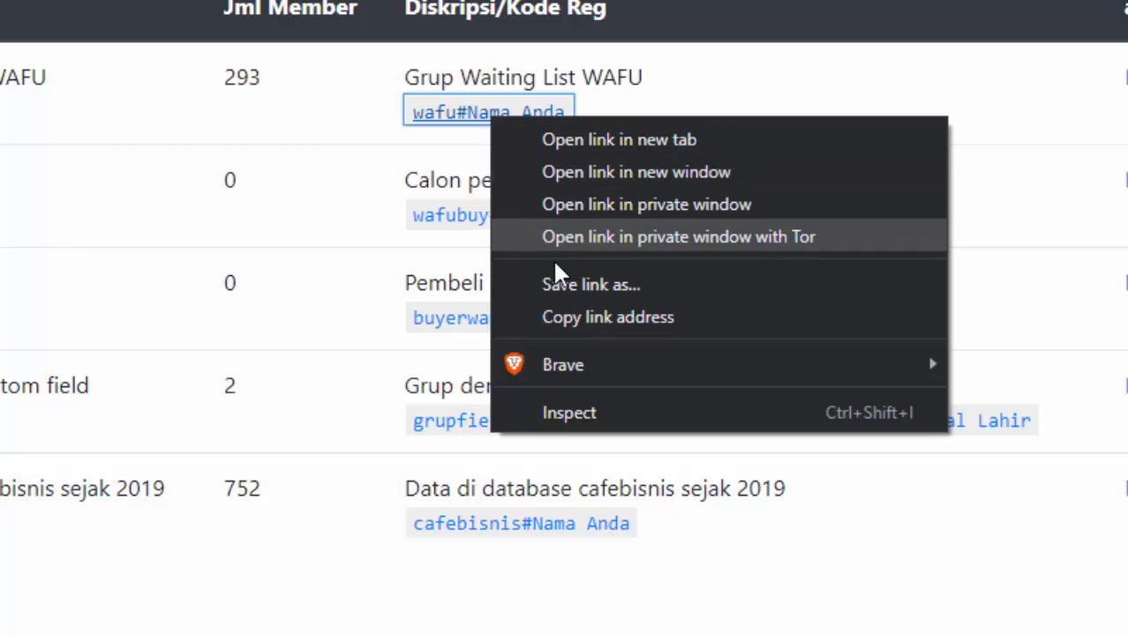
{"action": "left_click", "coordinate": [600, 139]}
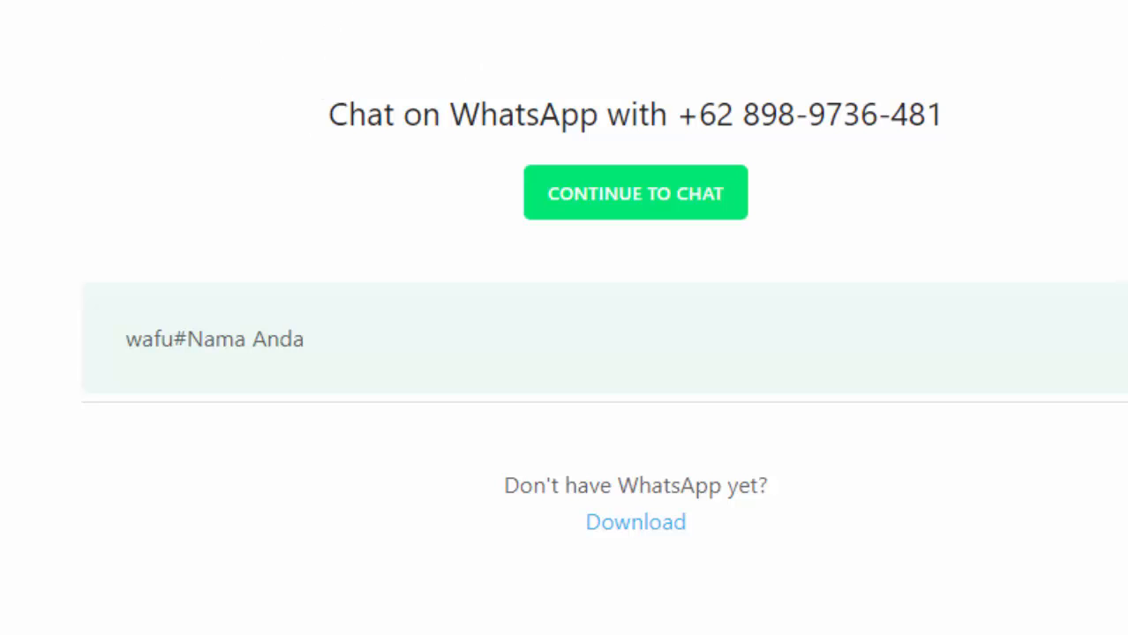
- Close the WhatsApp chat page and view the link options of the Waiting List WAFU registration code
{"action": "key", "text": "ctrl+w"}
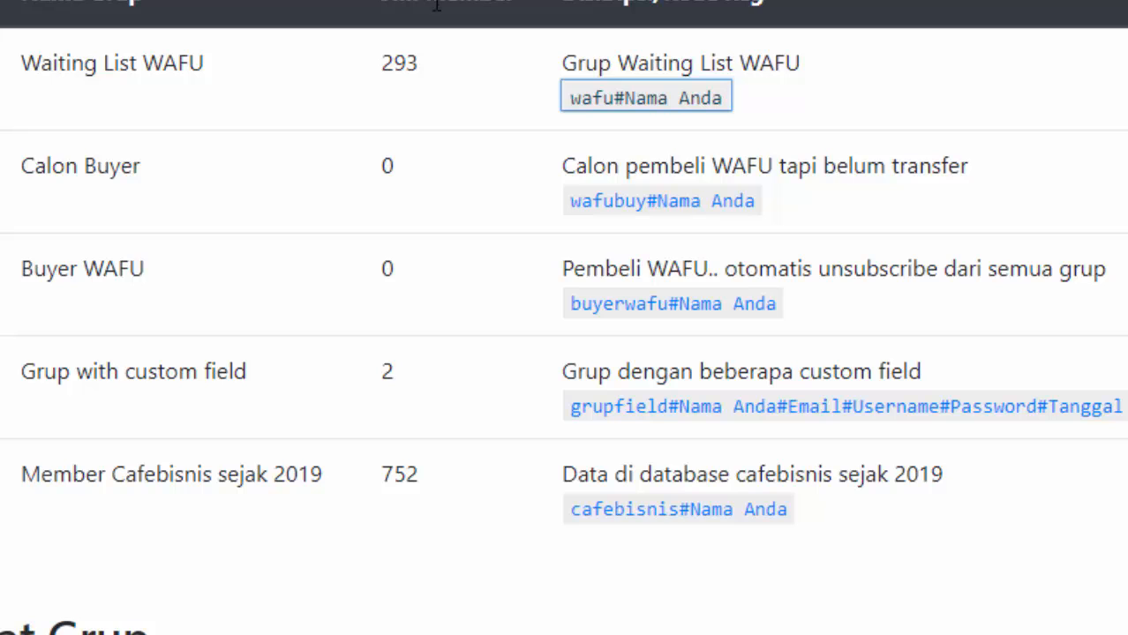
{"action": "right_click", "coordinate": [653, 105]}
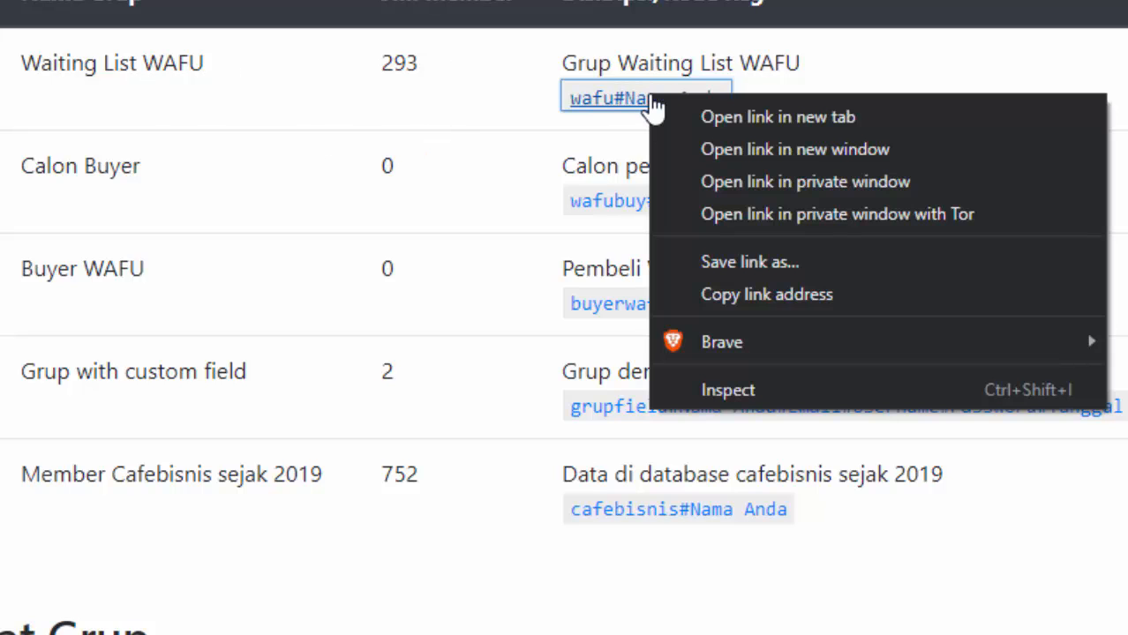
{"action": "left_click", "coordinate": [890, 70]}
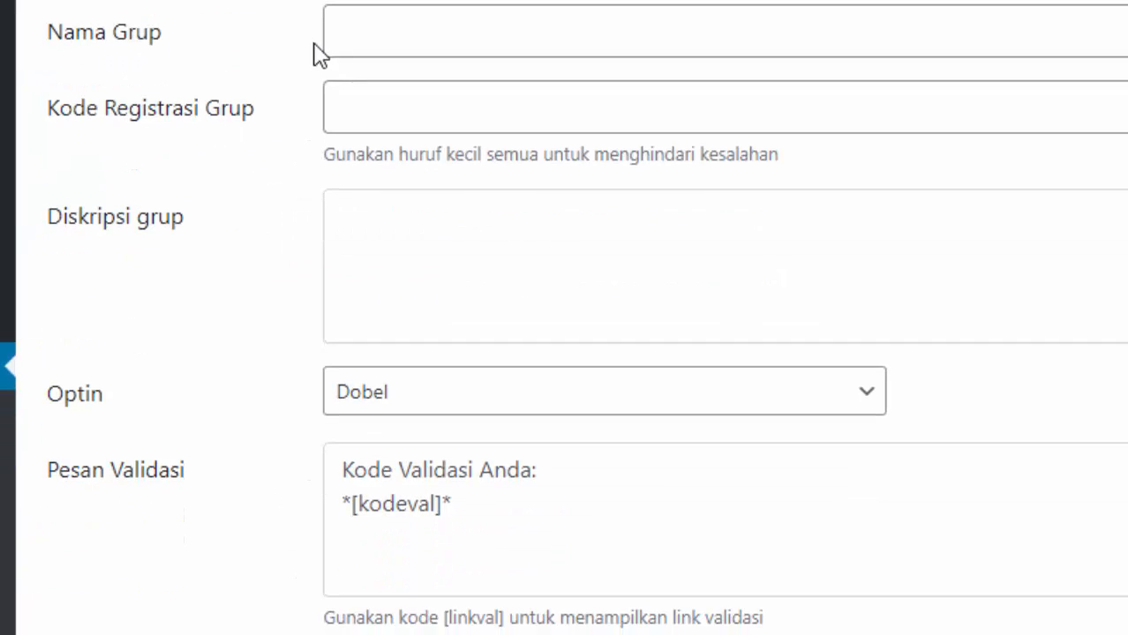
- Examine the descriptions in the existing groups table and the fields of the group creation form down to Optin
{"action": "scroll", "coordinate": [256, 119], "scroll_direction": "up", "scroll_amount": 5}
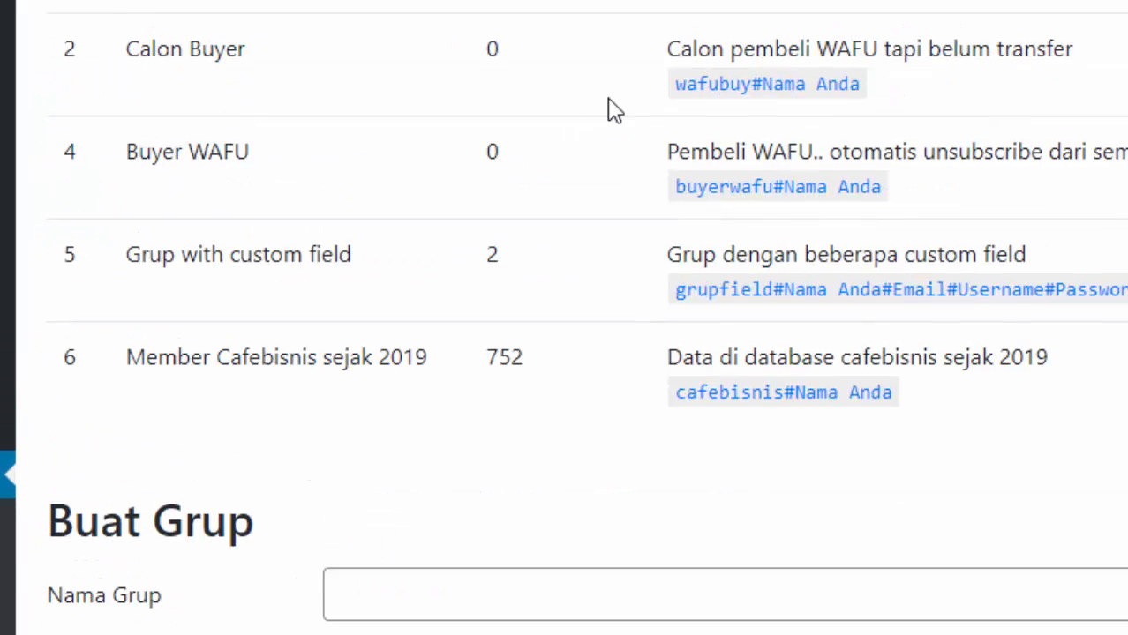
{"action": "scroll", "coordinate": [423, 177], "scroll_direction": "down", "scroll_amount": 3}
{"action": "scroll", "coordinate": [322, 282], "scroll_direction": "down", "scroll_amount": 5}
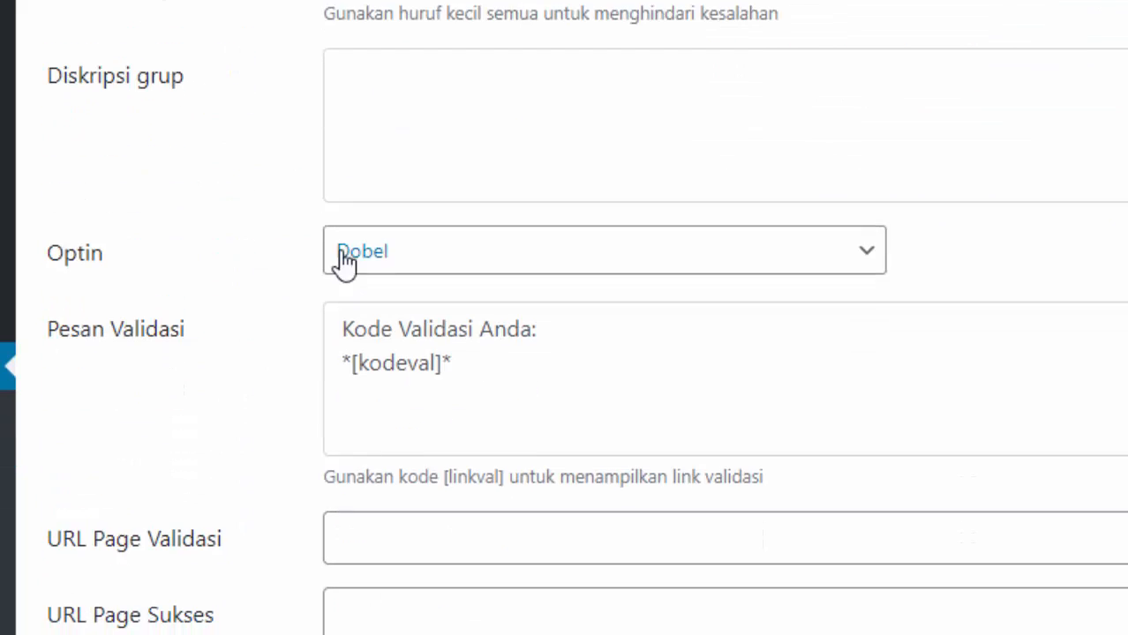
{"action": "scroll", "coordinate": [441, 251], "scroll_direction": "up", "scroll_amount": 10}
{"action": "left_click_drag", "start_coordinate": [668, 190], "coordinate": [1057, 189]}
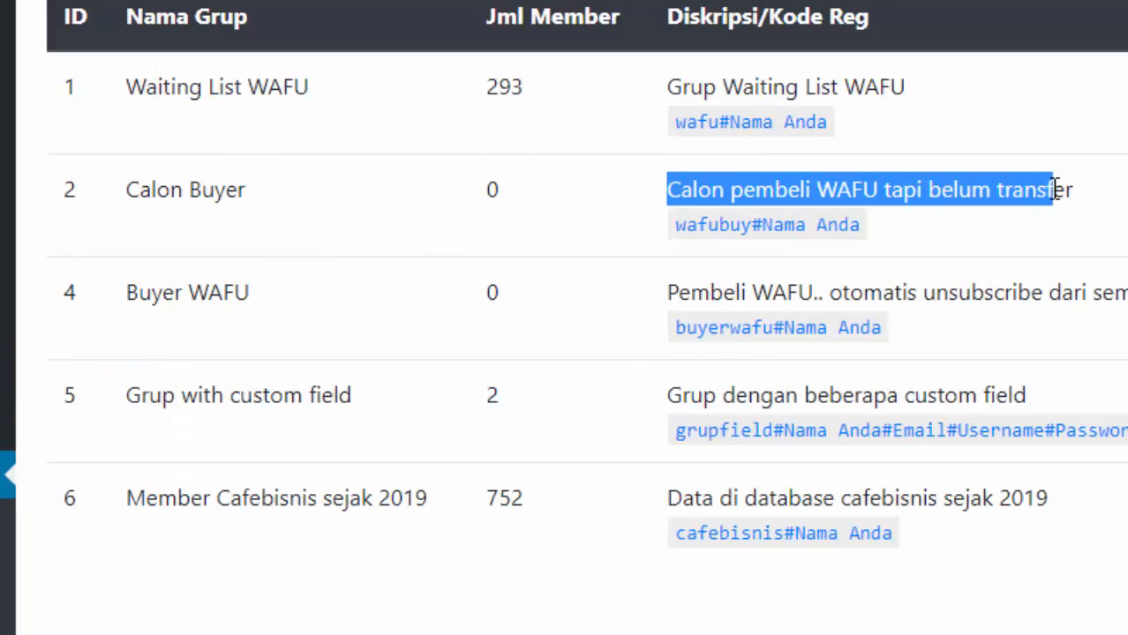
{"action": "left_click", "coordinate": [1070, 190]}
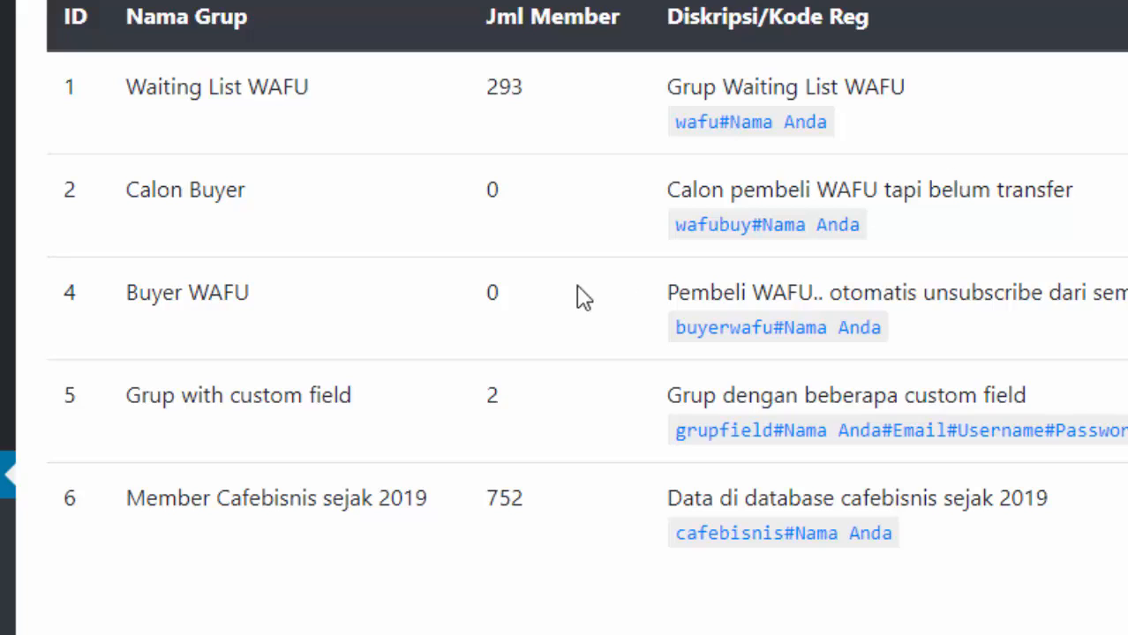
{"action": "scroll", "coordinate": [497, 299], "scroll_direction": "down", "scroll_amount": 1}
{"action": "scroll", "coordinate": [496, 299], "scroll_direction": "down", "scroll_amount": 3}
{"action": "scroll", "coordinate": [300, 360], "scroll_direction": "down", "scroll_amount": 4}
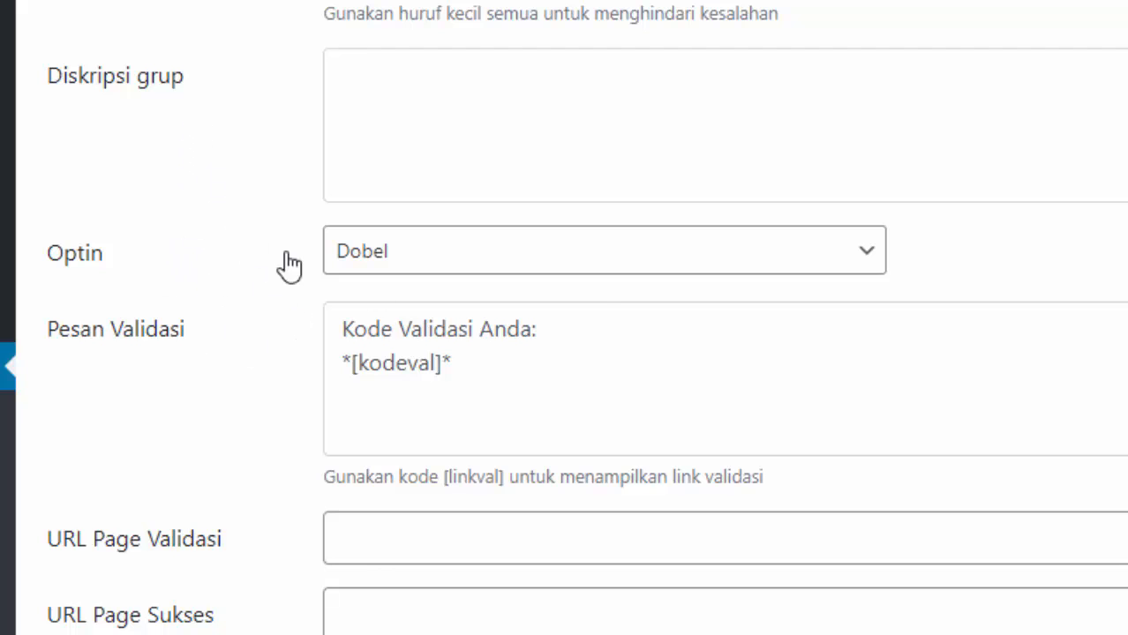
- Try the Single option for the new group's Optin setting, and set it back to Dobel
{"action": "left_click", "coordinate": [582, 270]}
{"action": "left_click", "coordinate": [590, 316]}
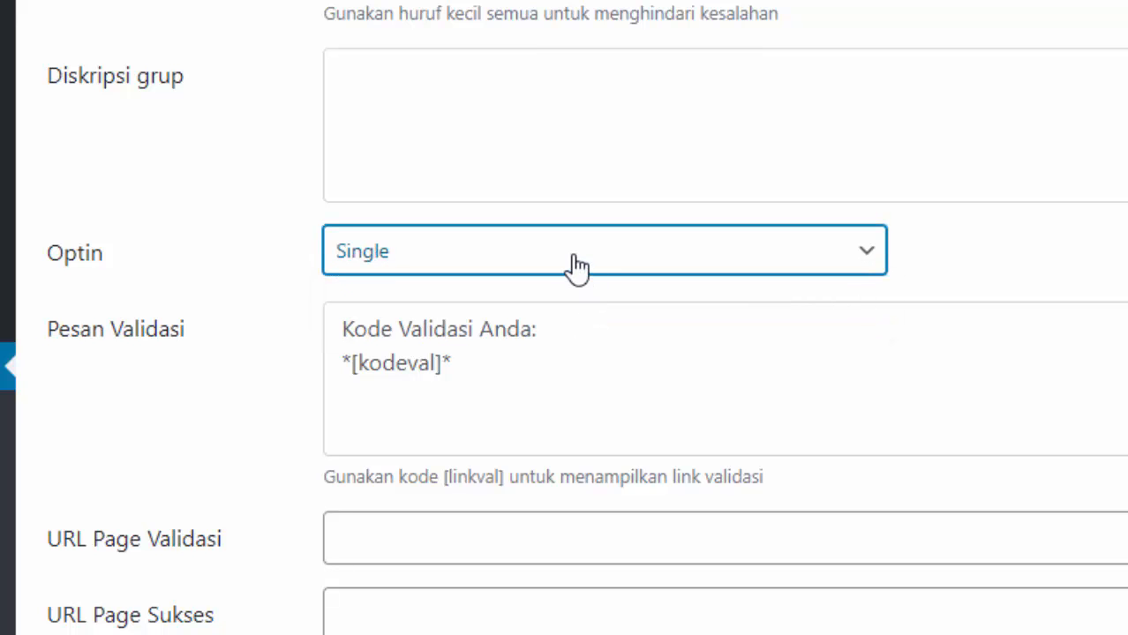
{"action": "left_click", "coordinate": [576, 262]}
{"action": "left_click", "coordinate": [570, 284]}
{"action": "left_click", "coordinate": [526, 265]}
{"action": "left_click", "coordinate": [525, 314]}
{"action": "left_click", "coordinate": [258, 265]}
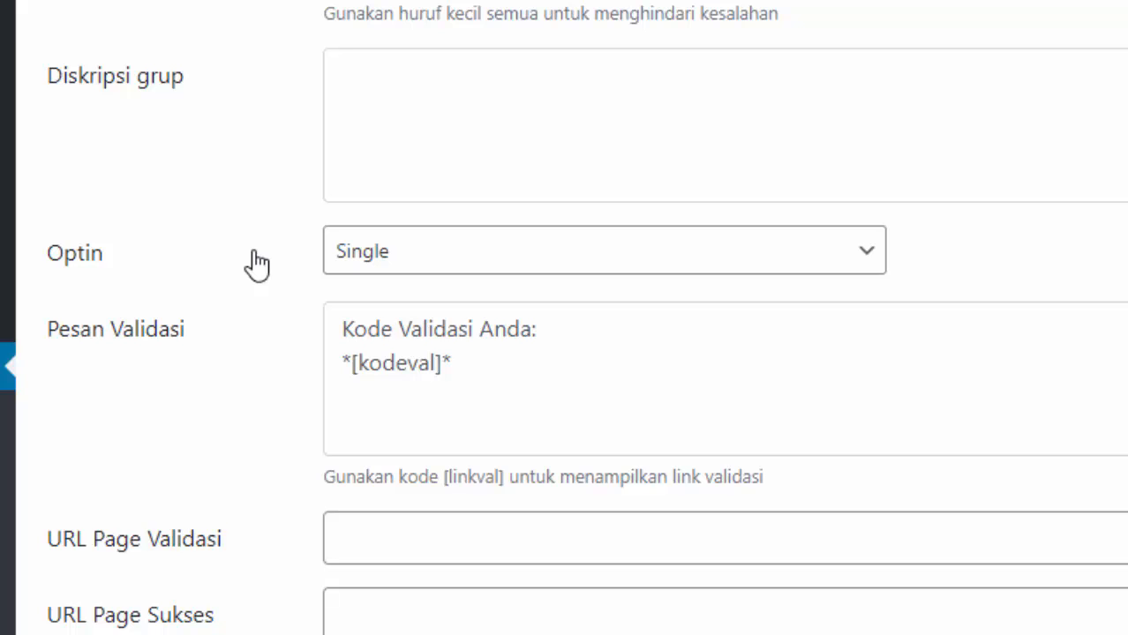
{"action": "left_click", "coordinate": [481, 254]}
{"action": "left_click", "coordinate": [490, 287]}
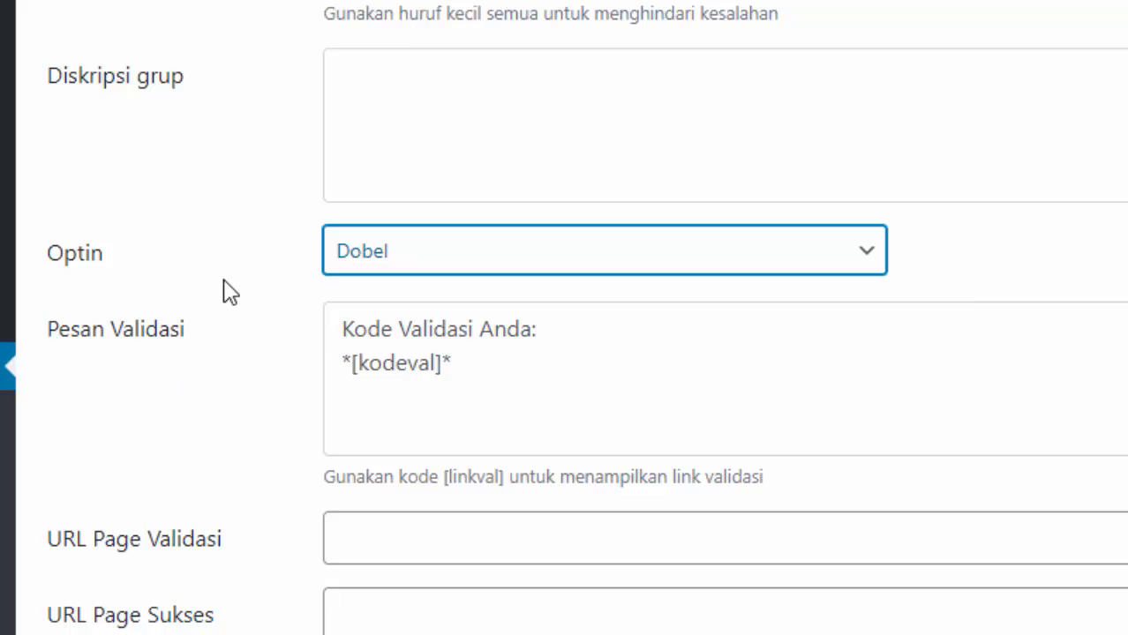
- Examine the registration codes in the groups table and the new group's validation message text
{"action": "scroll", "coordinate": [209, 302], "scroll_direction": "up", "scroll_amount": 9}
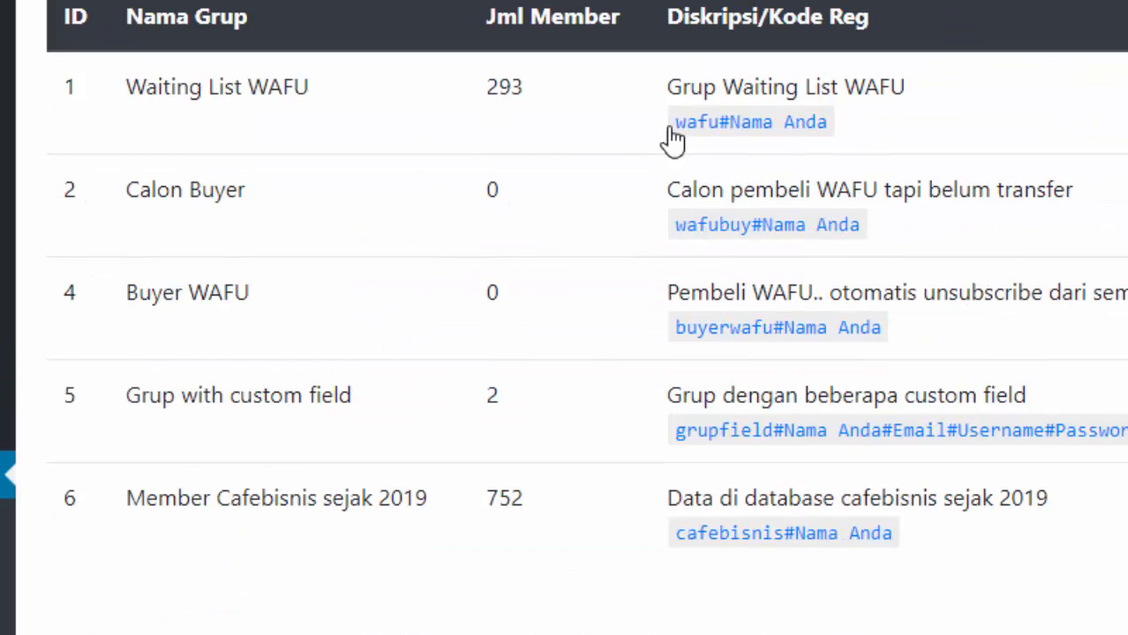
{"action": "scroll", "coordinate": [453, 280], "scroll_direction": "down", "scroll_amount": 9}
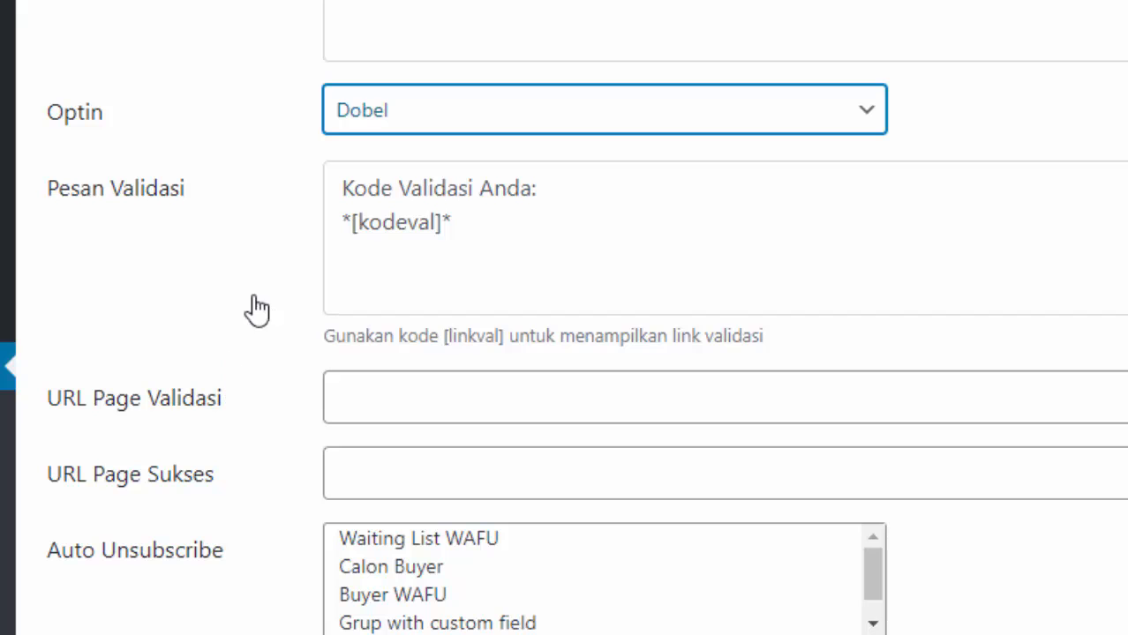
{"action": "scroll", "coordinate": [454, 268], "scroll_direction": "down", "scroll_amount": 3}
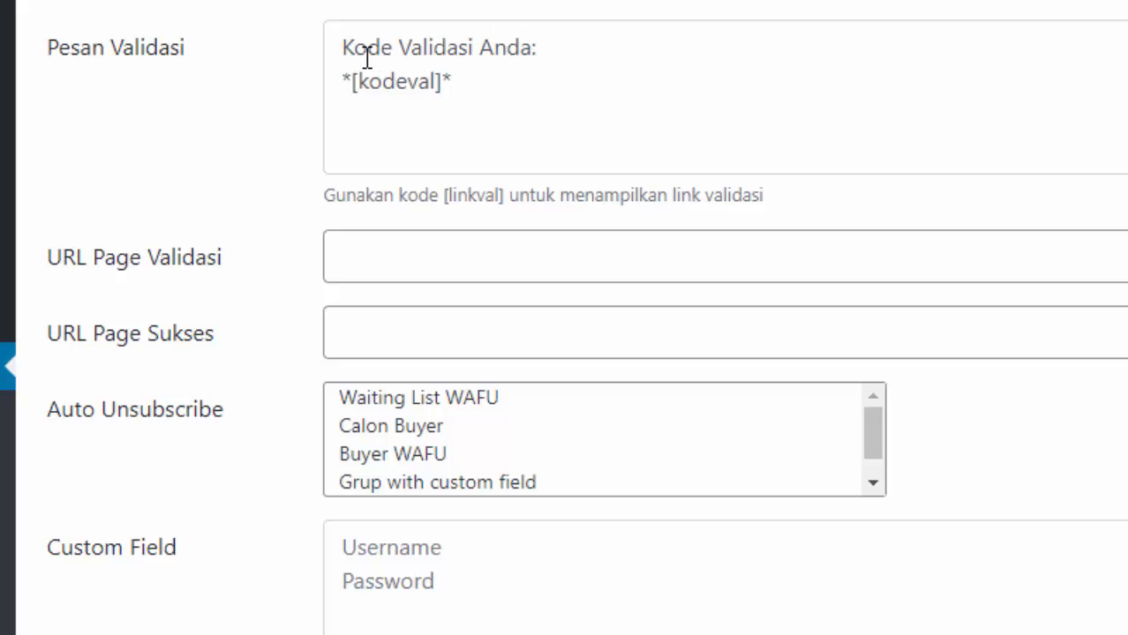
{"action": "left_click_drag", "start_coordinate": [351, 46], "coordinate": [483, 68]}
{"action": "left_click", "coordinate": [506, 73]}
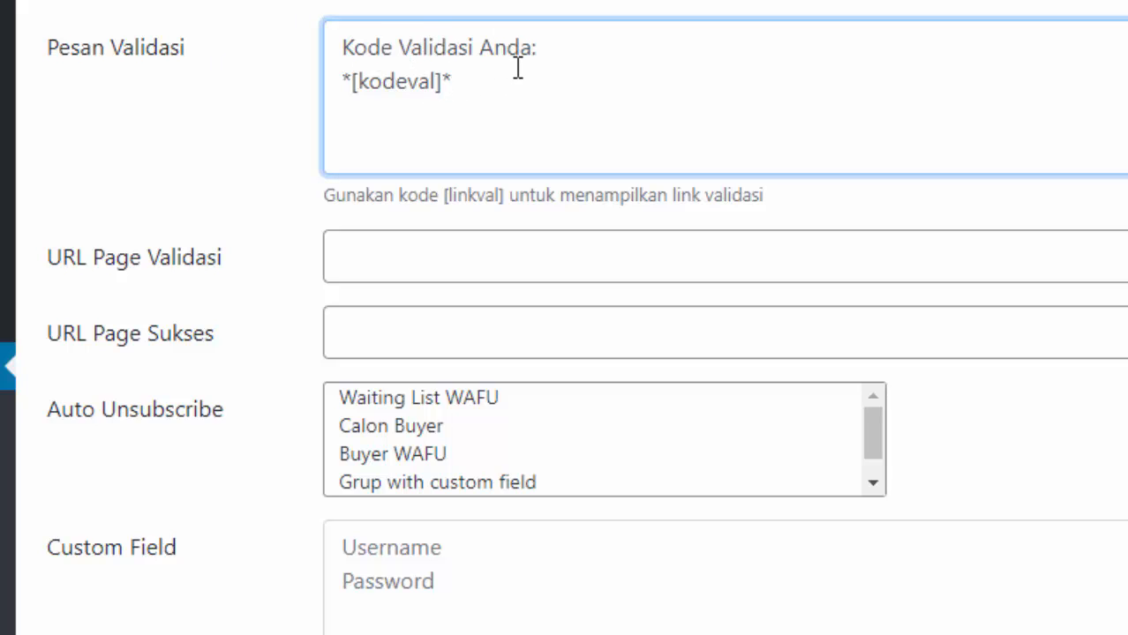
- Examine the validation and success page URL fields and the Auto Unsubscribe choices against the existing groups
{"action": "scroll", "coordinate": [190, 128], "scroll_direction": "down", "scroll_amount": 2}
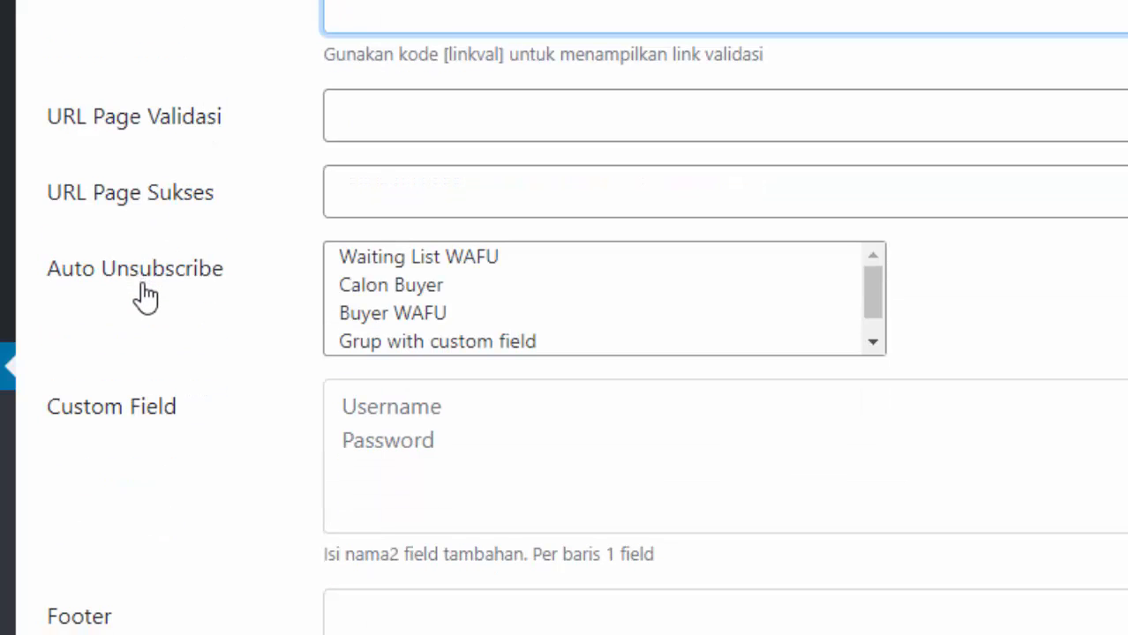
{"action": "scroll", "coordinate": [145, 299], "scroll_direction": "up", "scroll_amount": 10}
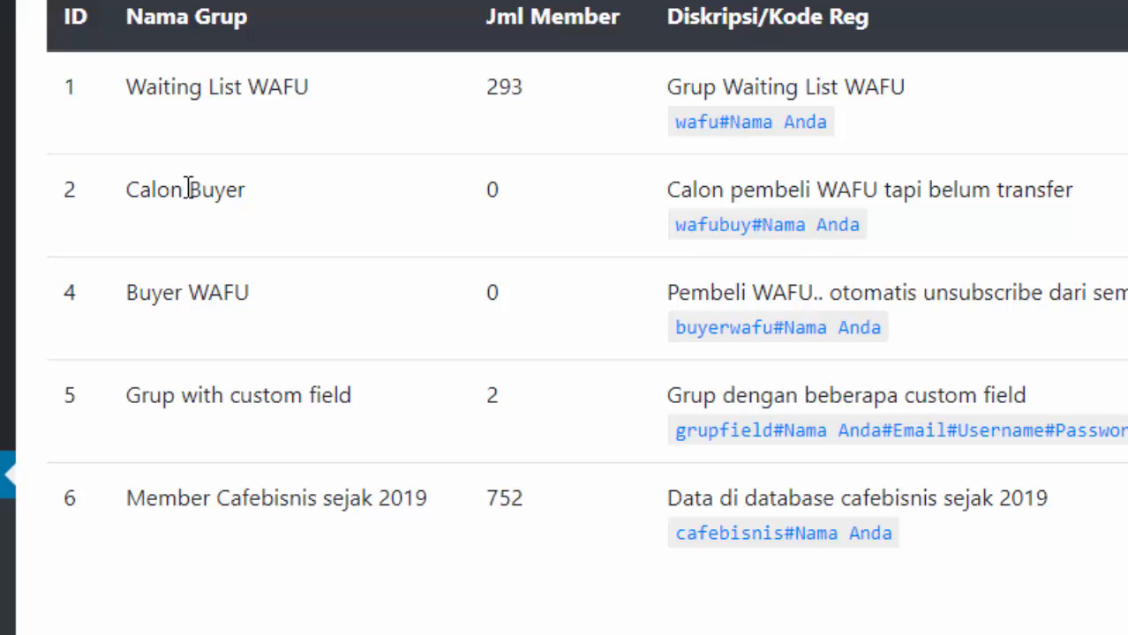
{"action": "scroll", "coordinate": [249, 267], "scroll_direction": "down", "scroll_amount": 8}
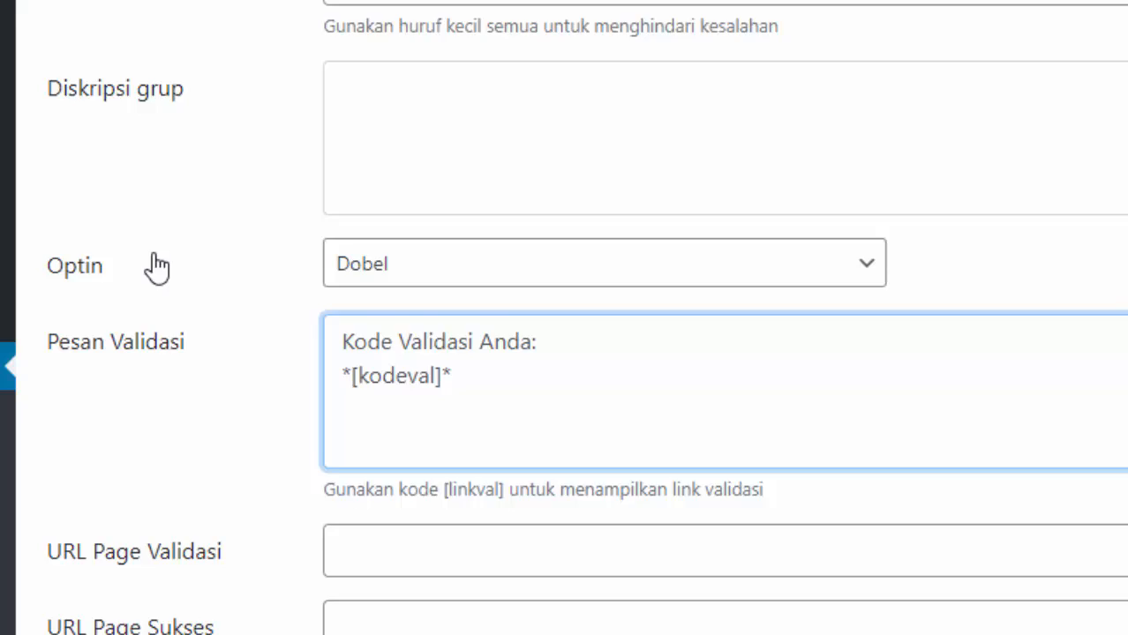
{"action": "scroll", "coordinate": [156, 265], "scroll_direction": "down", "scroll_amount": 5}
{"action": "scroll", "coordinate": [177, 273], "scroll_direction": "up", "scroll_amount": 3}
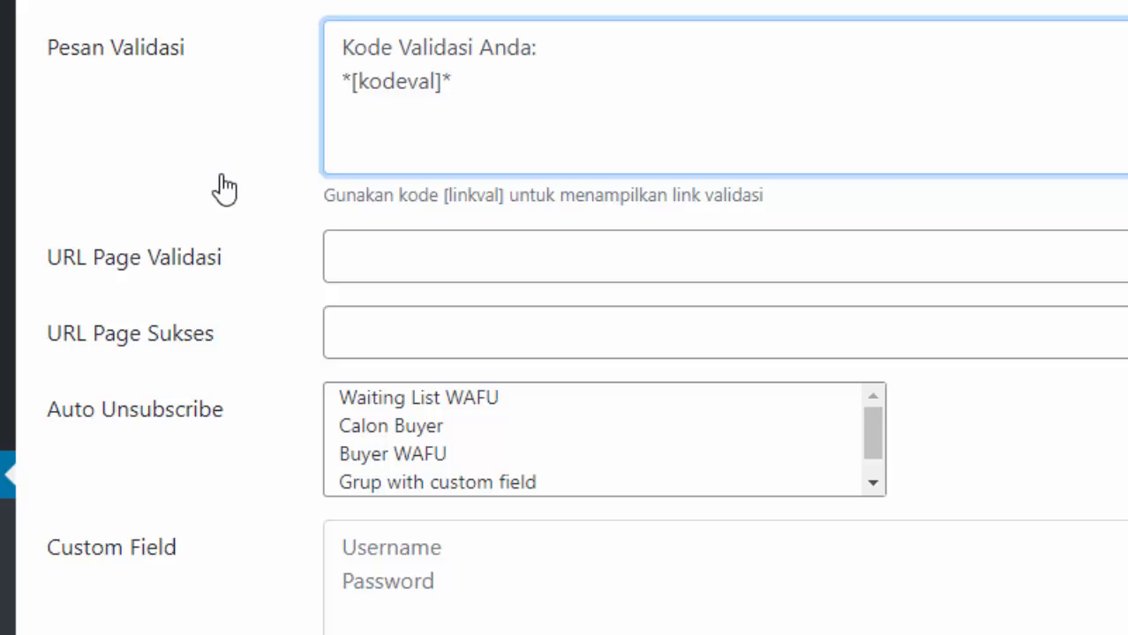
{"action": "scroll", "coordinate": [113, 179], "scroll_direction": "down", "scroll_amount": 1}
{"action": "scroll", "coordinate": [115, 179], "scroll_direction": "down", "scroll_amount": 1}
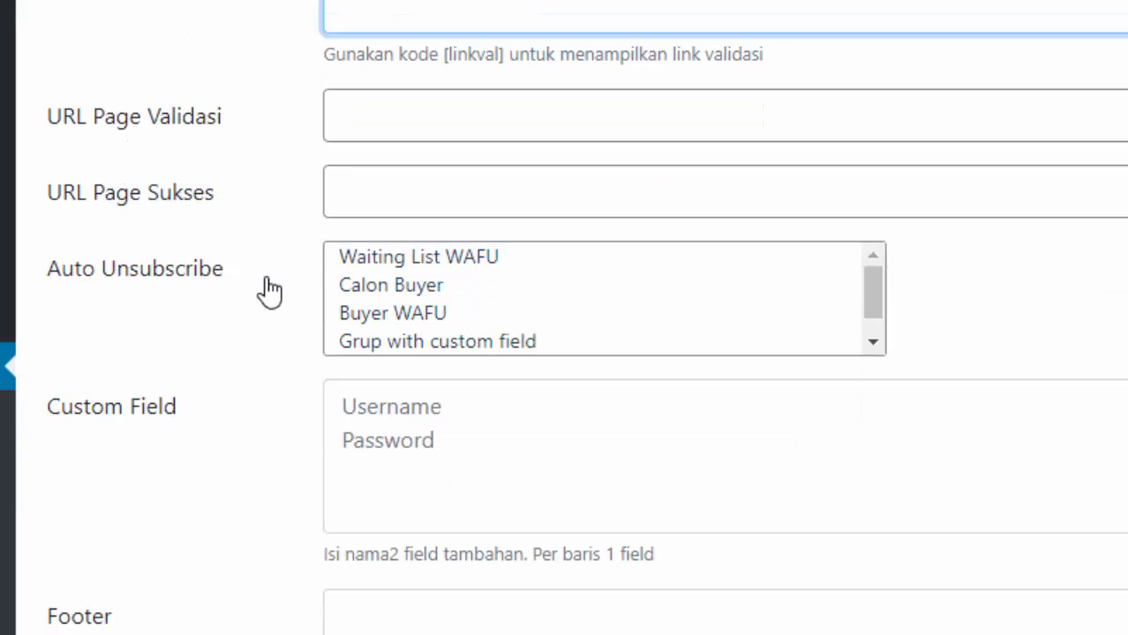
{"action": "scroll", "coordinate": [217, 261], "scroll_direction": "down", "scroll_amount": 2}
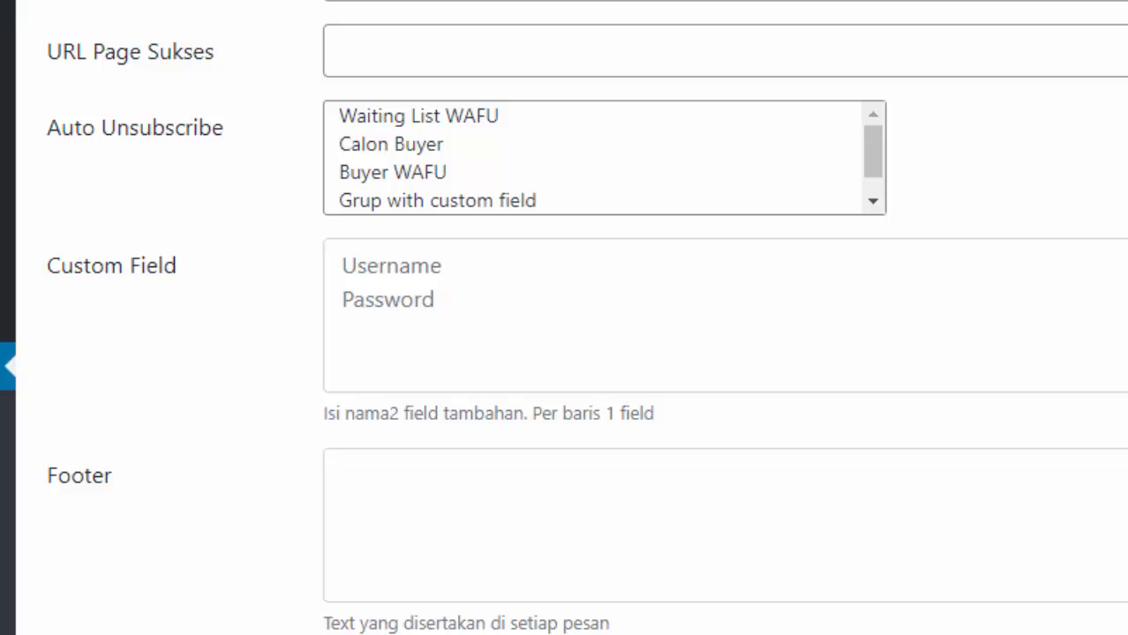
{"action": "scroll", "coordinate": [565, 318], "scroll_direction": "up", "scroll_amount": 2}
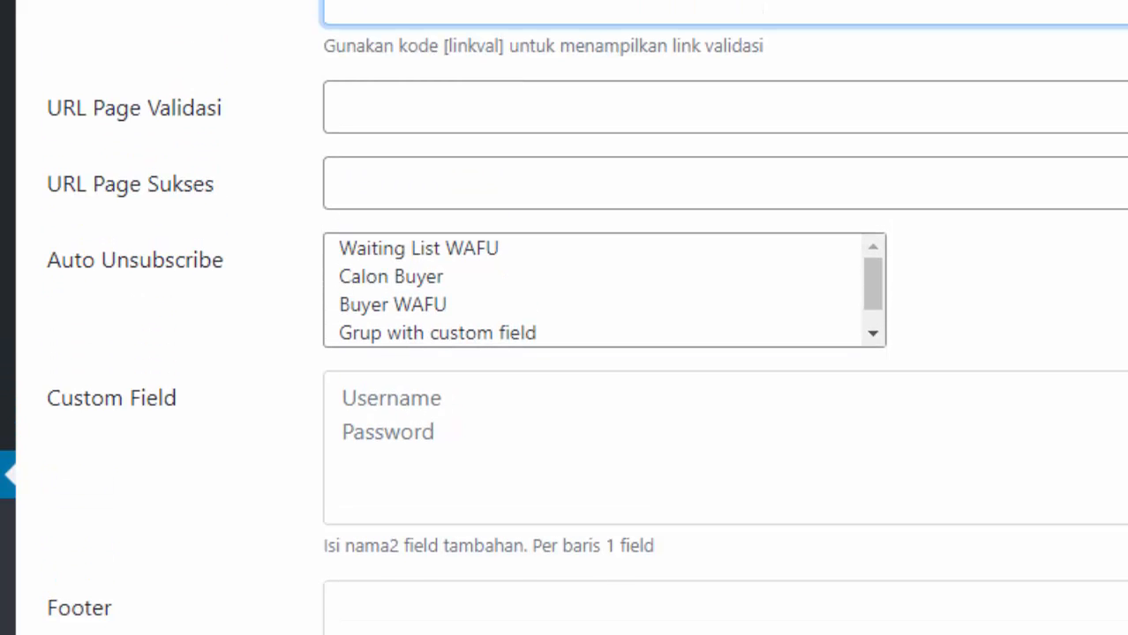
- List Username and password as the new group's custom fields, one per line, and move to the footer text
{"action": "left_click", "coordinate": [446, 405]}
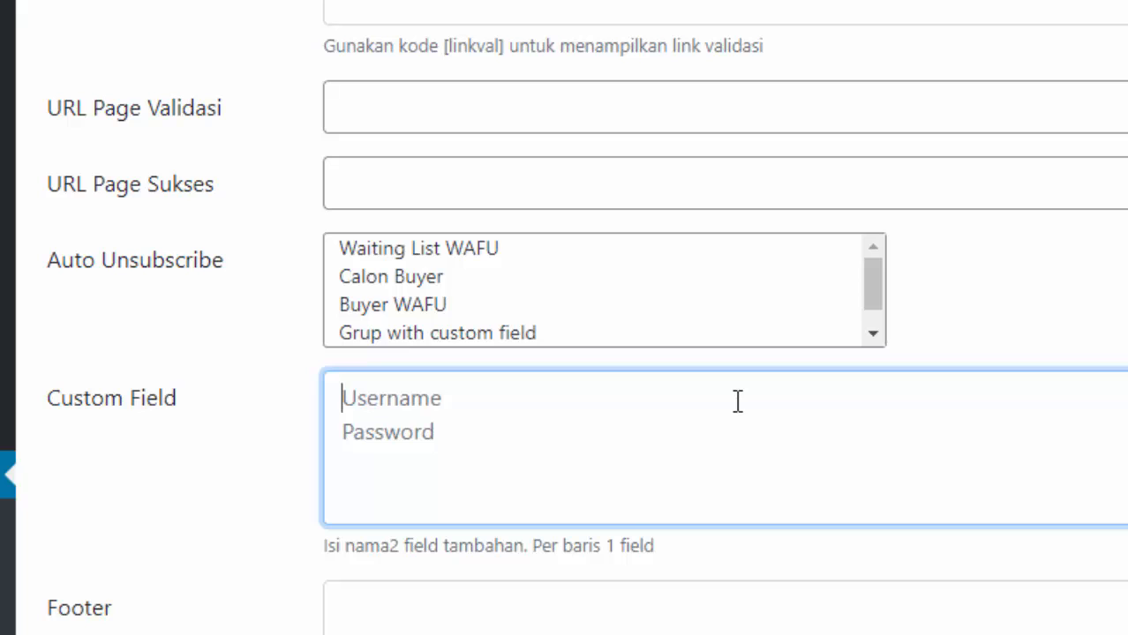
{"action": "type", "text": "Username"}
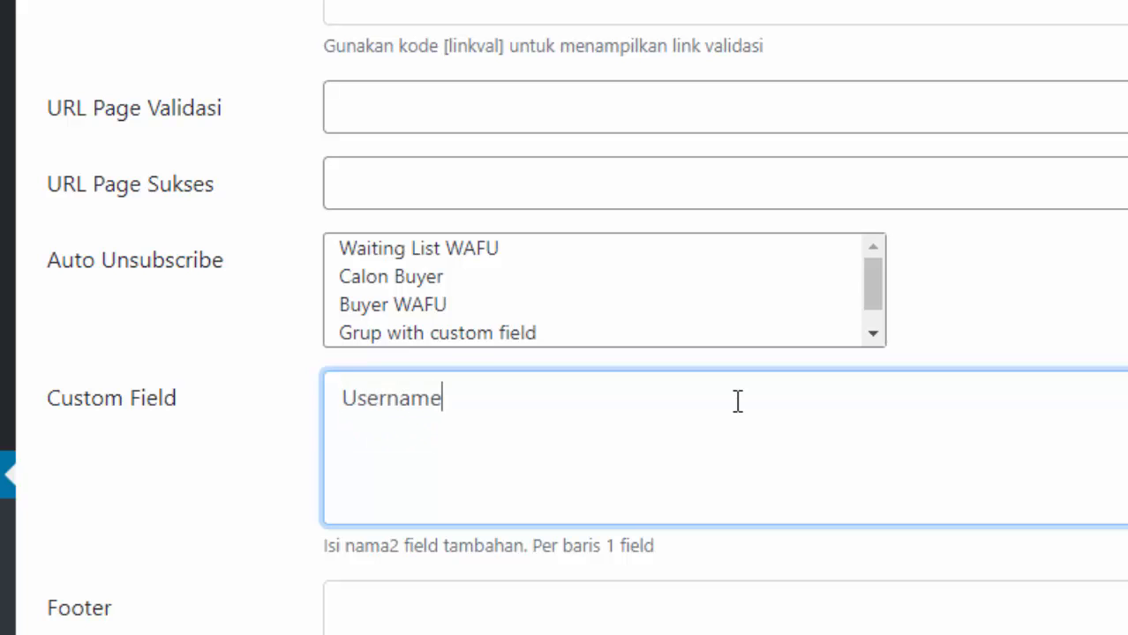
{"action": "key", "text": "Return"}
{"action": "type", "text": "passw"}
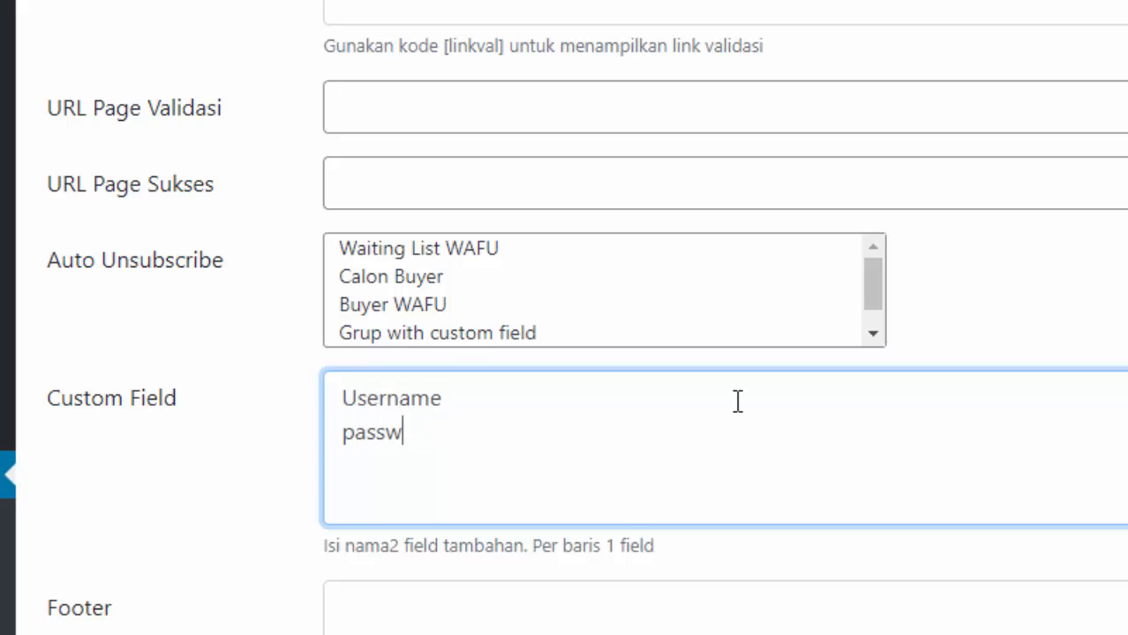
{"action": "type", "text": "ord"}
{"action": "scroll", "coordinate": [475, 616], "scroll_direction": "down", "scroll_amount": 2}
{"action": "left_click", "coordinate": [411, 477]}
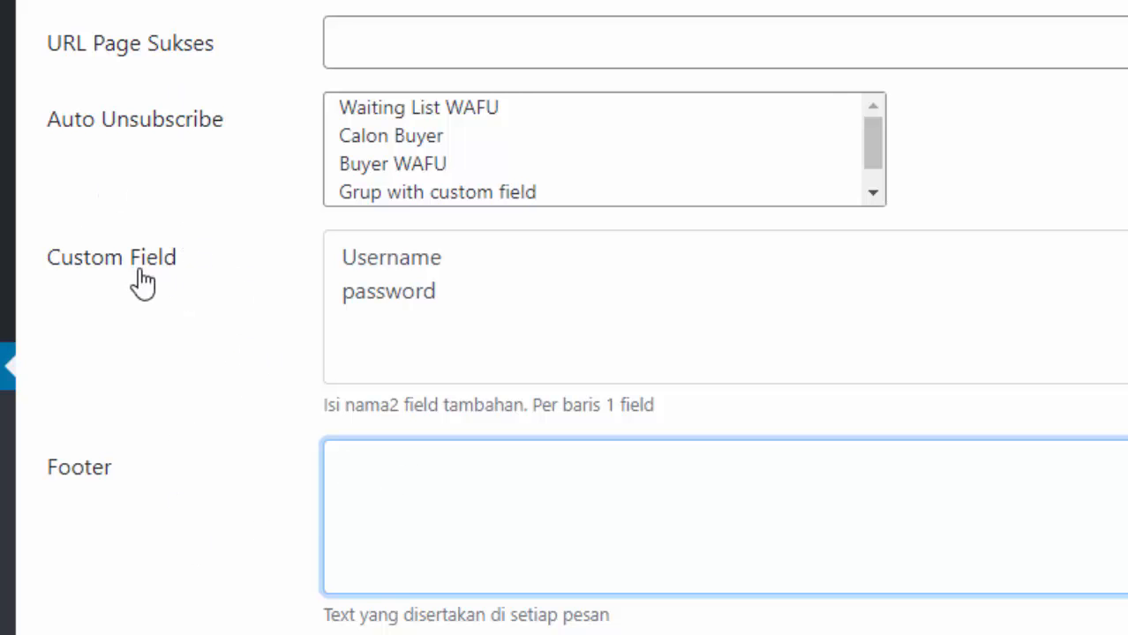
- Review the footer, opt-in and validation settings in the Waiting List WAFU group's edit form, and return to the group list
{"action": "scroll", "coordinate": [184, 296], "scroll_direction": "up", "scroll_amount": 10}
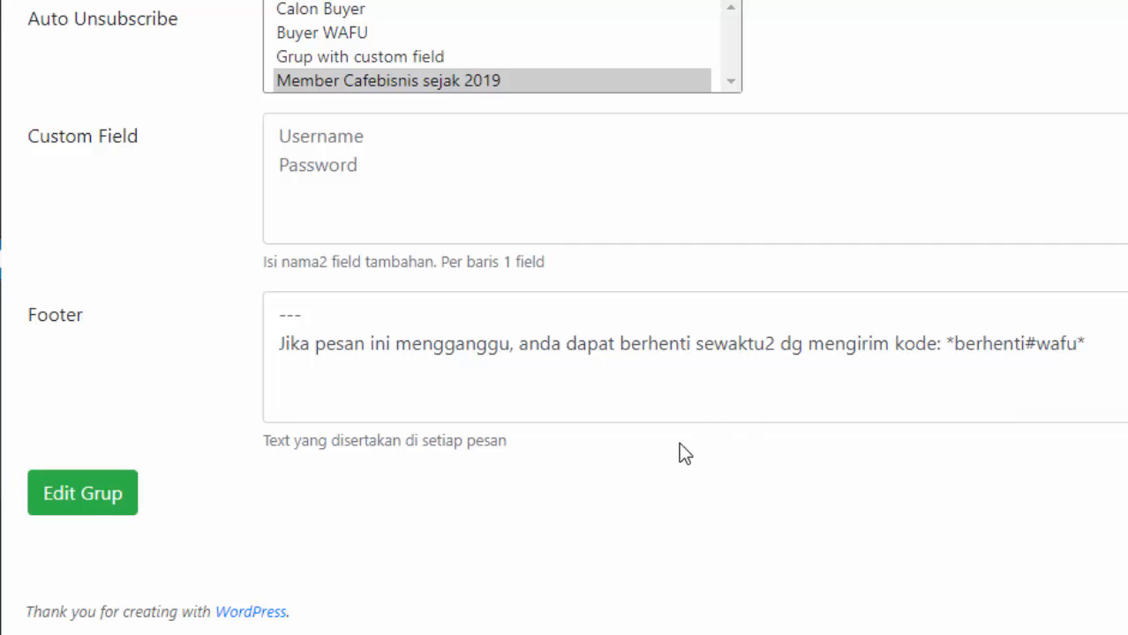
{"action": "scroll", "coordinate": [677, 443], "scroll_direction": "up", "scroll_amount": 4}
{"action": "scroll", "coordinate": [1047, 455], "scroll_direction": "up", "scroll_amount": 4}
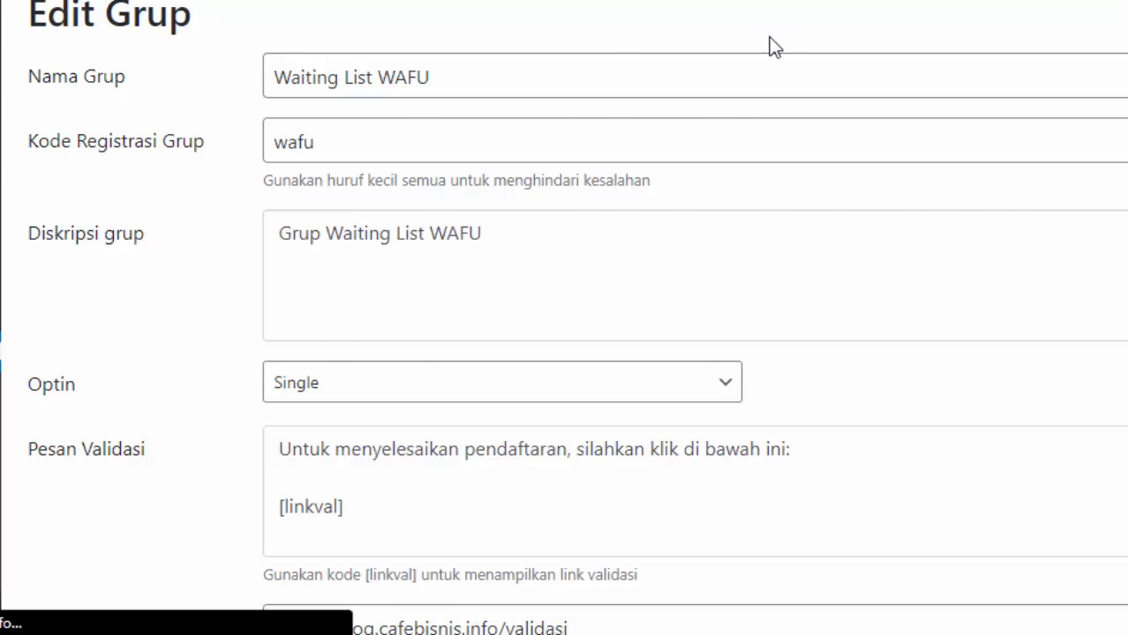
{"action": "scroll", "coordinate": [742, 44], "scroll_direction": "up", "scroll_amount": 10}
{"action": "scroll", "coordinate": [317, 27], "scroll_direction": "down", "scroll_amount": 2}
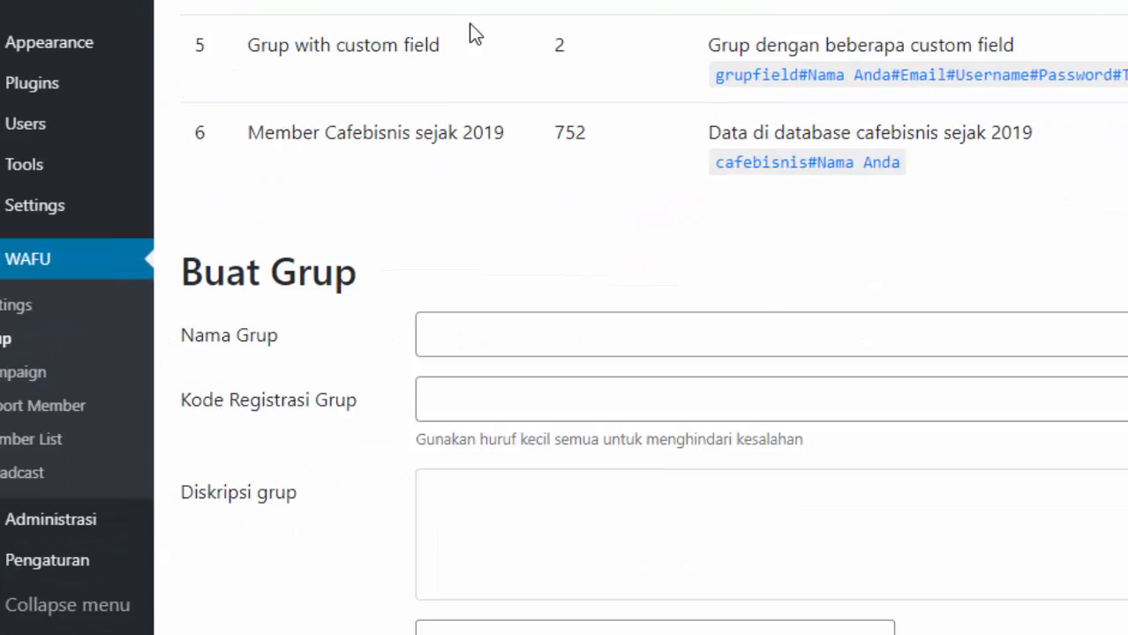
{"action": "scroll", "coordinate": [295, 40], "scroll_direction": "up", "scroll_amount": 2}
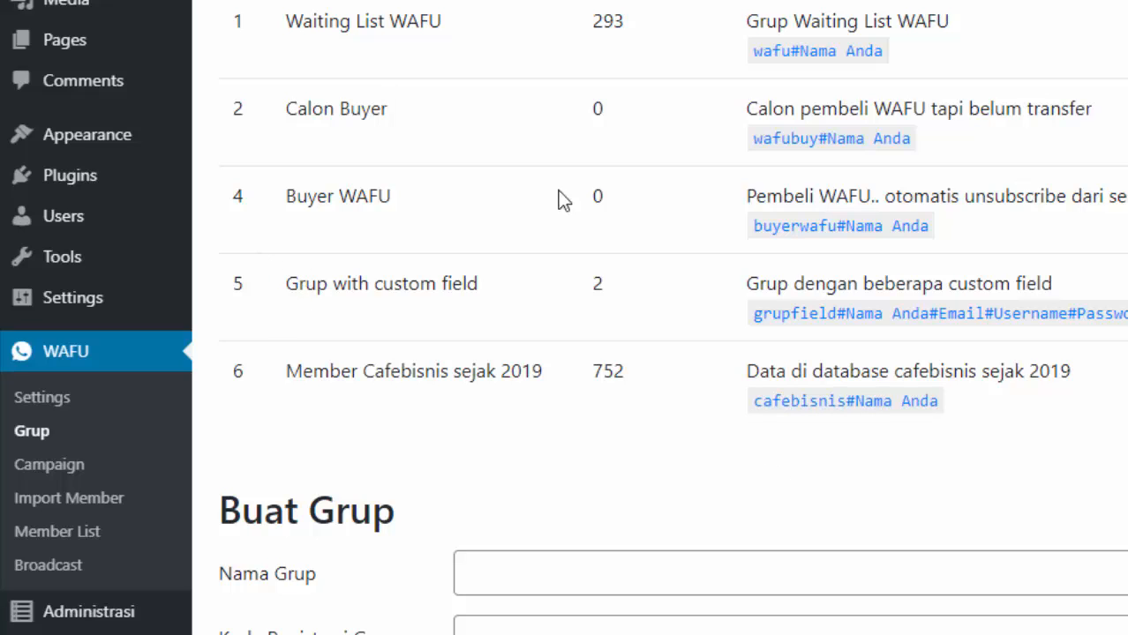
- Open the Waiting List WAFU group's campaigns and examine the campaign list and the form for creating a campaign
{"action": "left_click", "coordinate": [64, 473]}
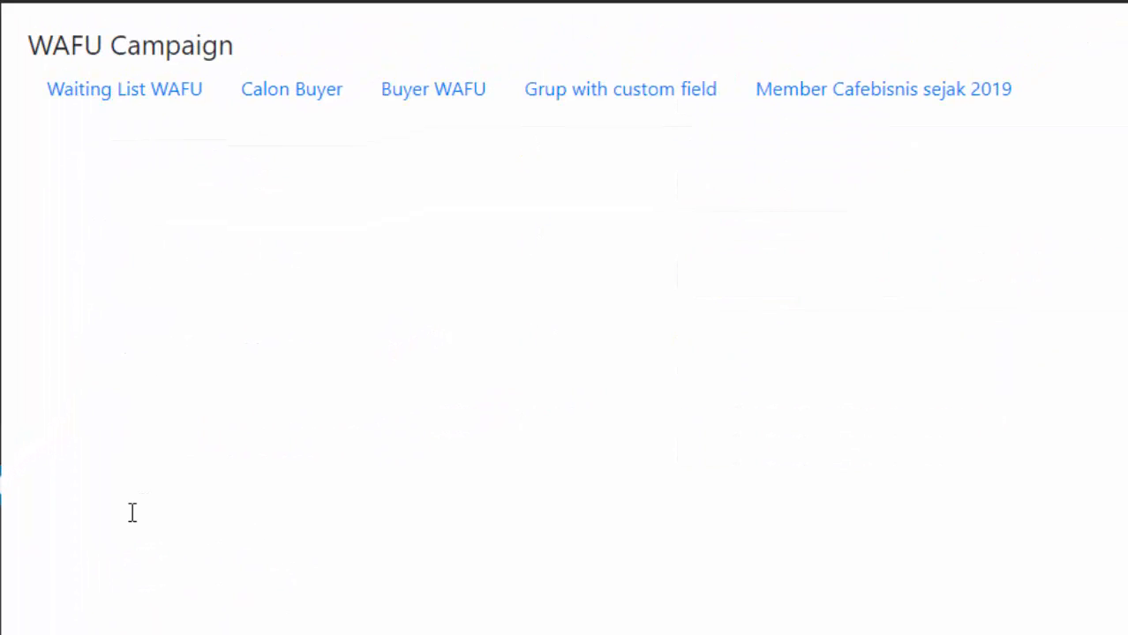
{"action": "left_click", "coordinate": [190, 100]}
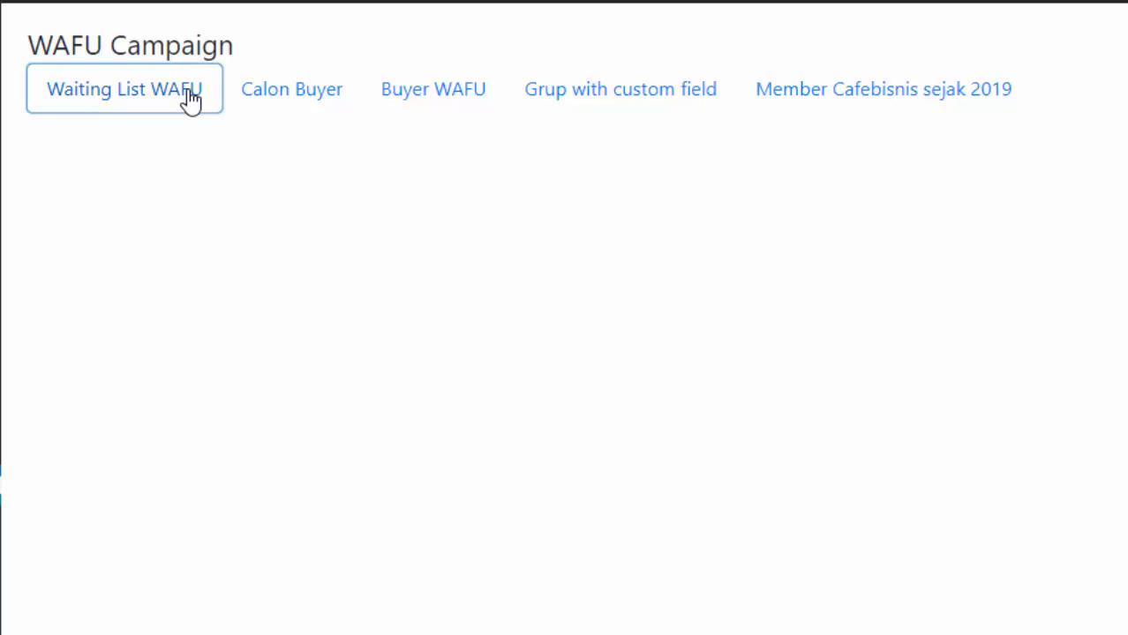
{"action": "scroll", "coordinate": [267, 306], "scroll_direction": "down", "scroll_amount": 5}
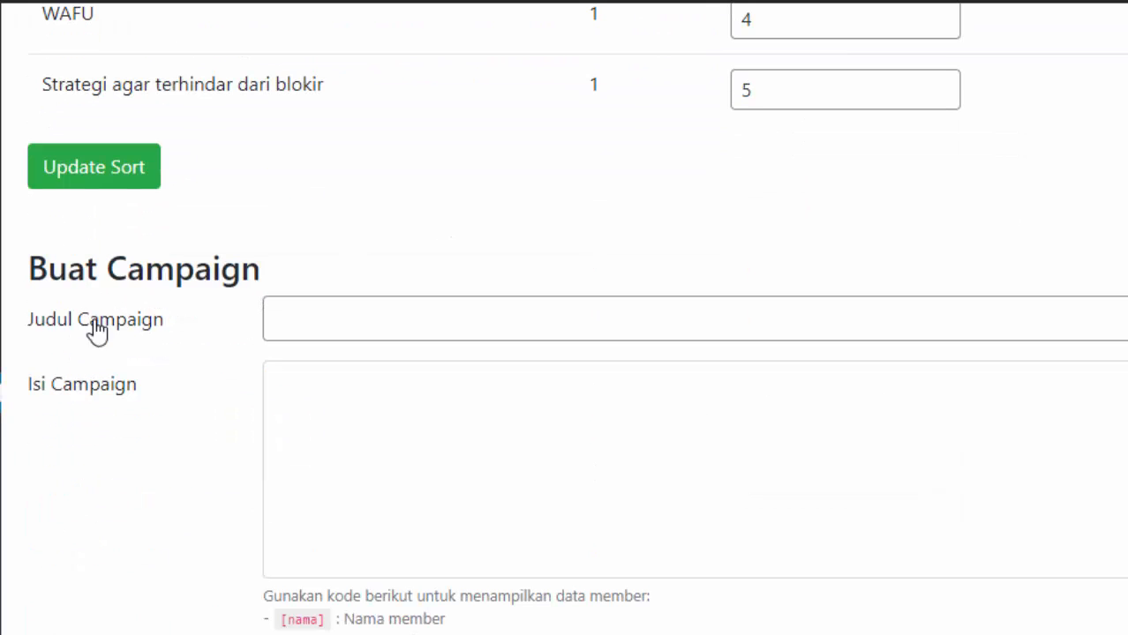
{"action": "scroll", "coordinate": [226, 350], "scroll_direction": "up", "scroll_amount": 1}
{"action": "scroll", "coordinate": [227, 350], "scroll_direction": "up", "scroll_amount": 5}
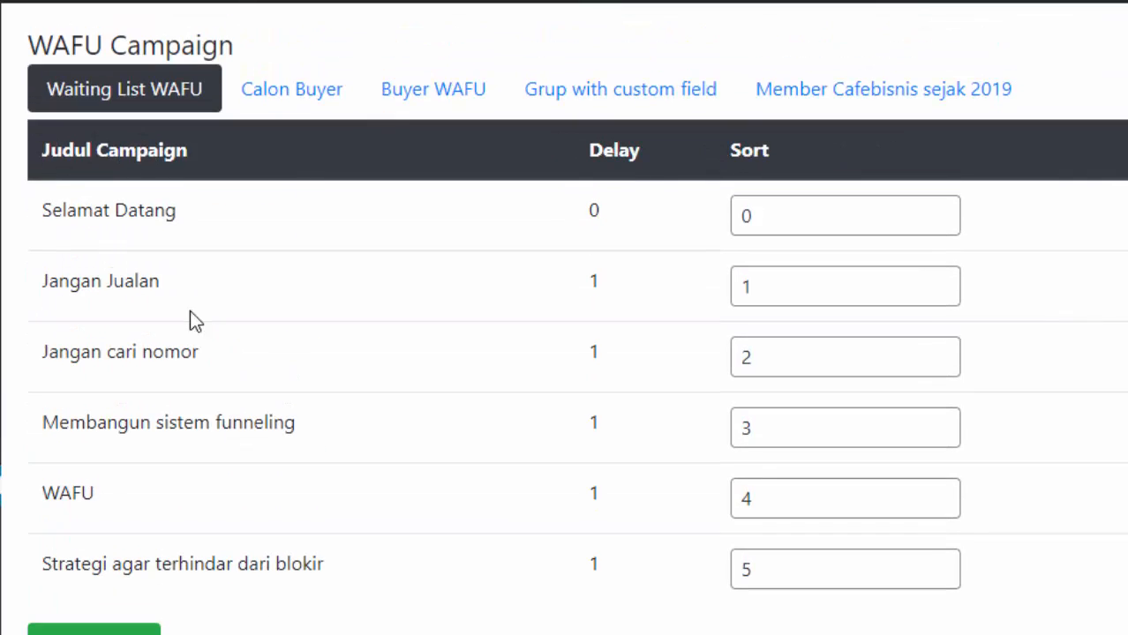
{"action": "left_click_drag", "start_coordinate": [45, 212], "coordinate": [171, 216]}
{"action": "left_click", "coordinate": [287, 301]}
{"action": "scroll", "coordinate": [284, 292], "scroll_direction": "down", "scroll_amount": 5}
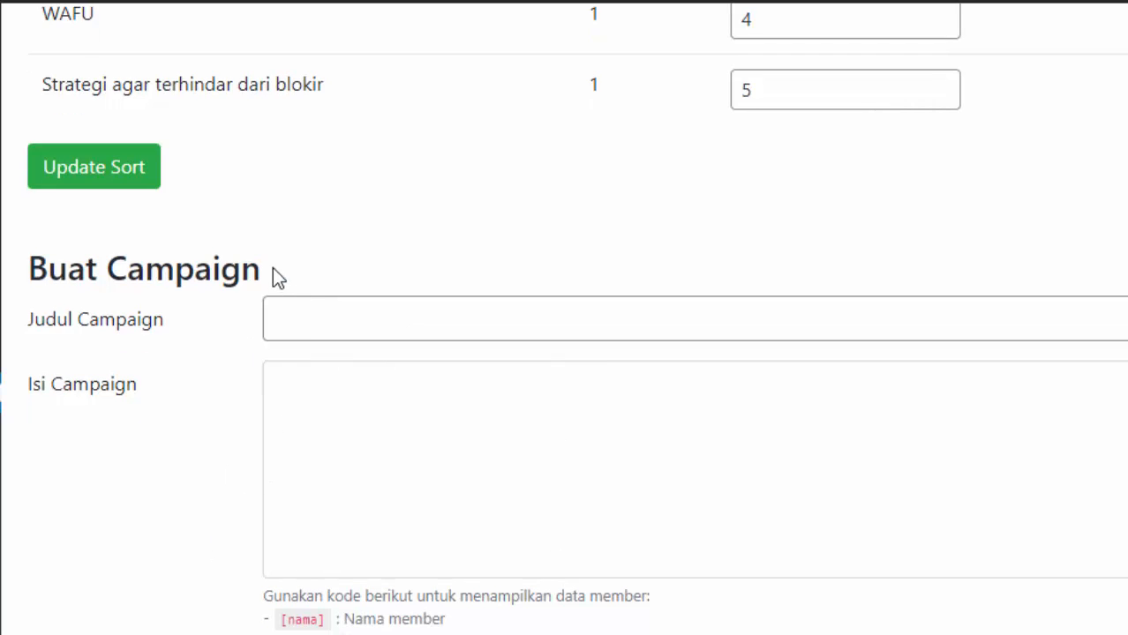
- Compare the Waiting List WAFU group's existing campaigns with the title and content fields of the campaign creation form
{"action": "scroll", "coordinate": [269, 283], "scroll_direction": "up", "scroll_amount": 5}
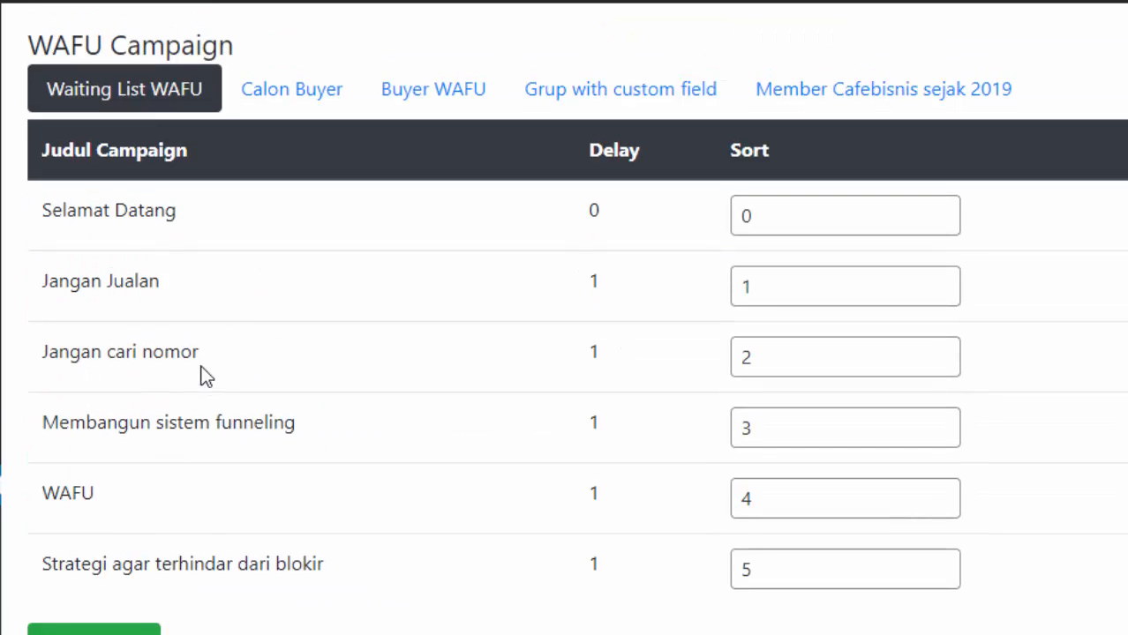
{"action": "scroll", "coordinate": [264, 353], "scroll_direction": "down", "scroll_amount": 5}
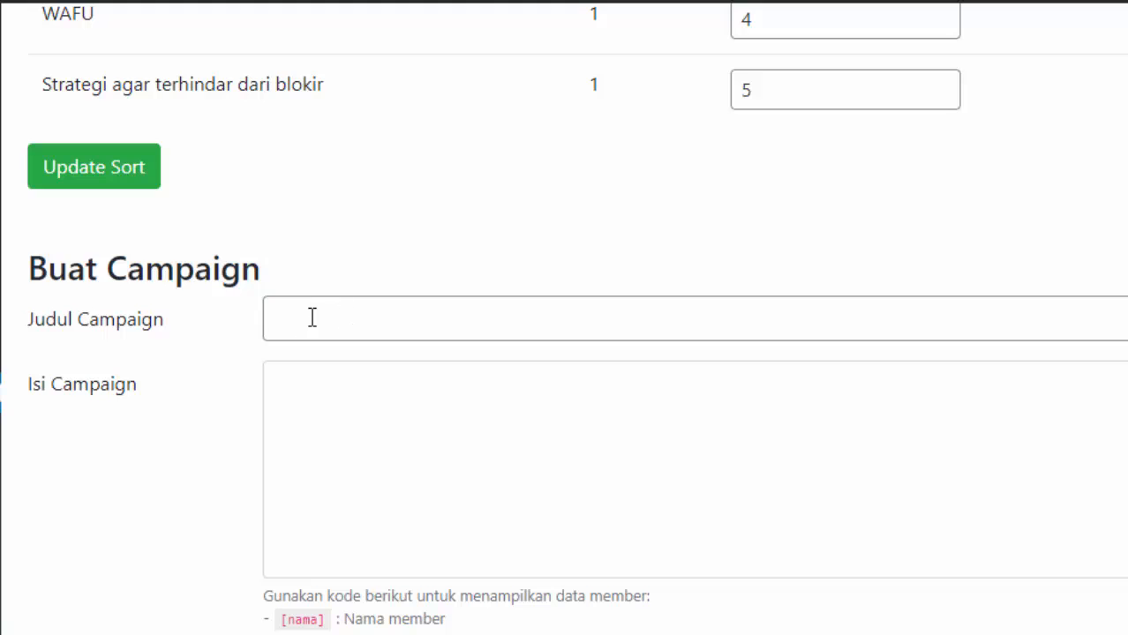
{"action": "scroll", "coordinate": [350, 265], "scroll_direction": "up", "scroll_amount": 5}
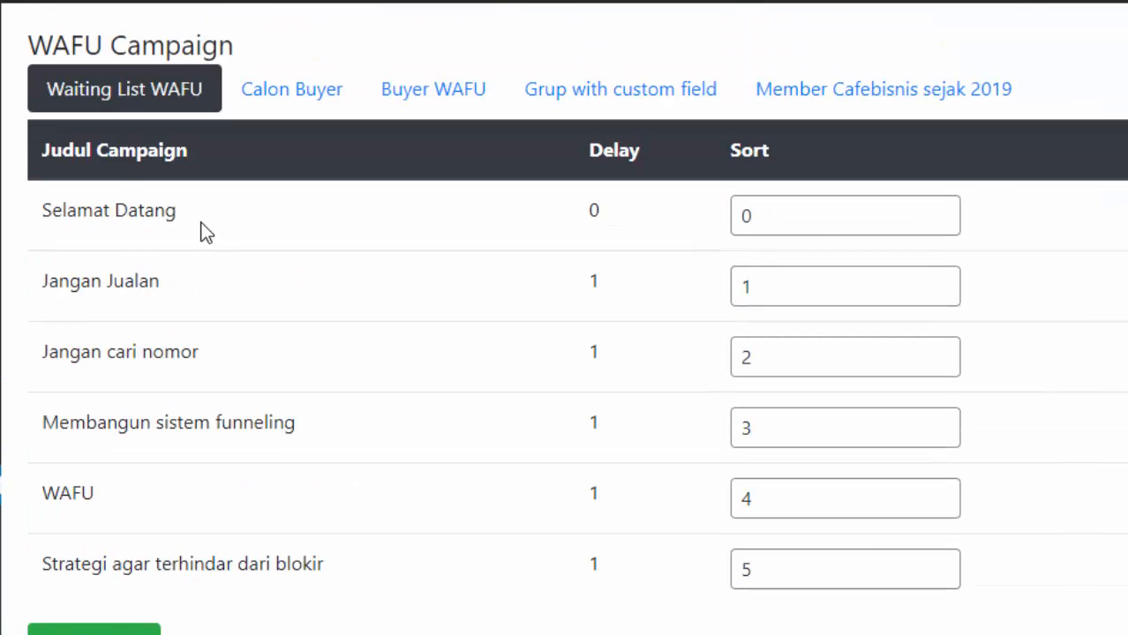
{"action": "scroll", "coordinate": [383, 289], "scroll_direction": "down", "scroll_amount": 4}
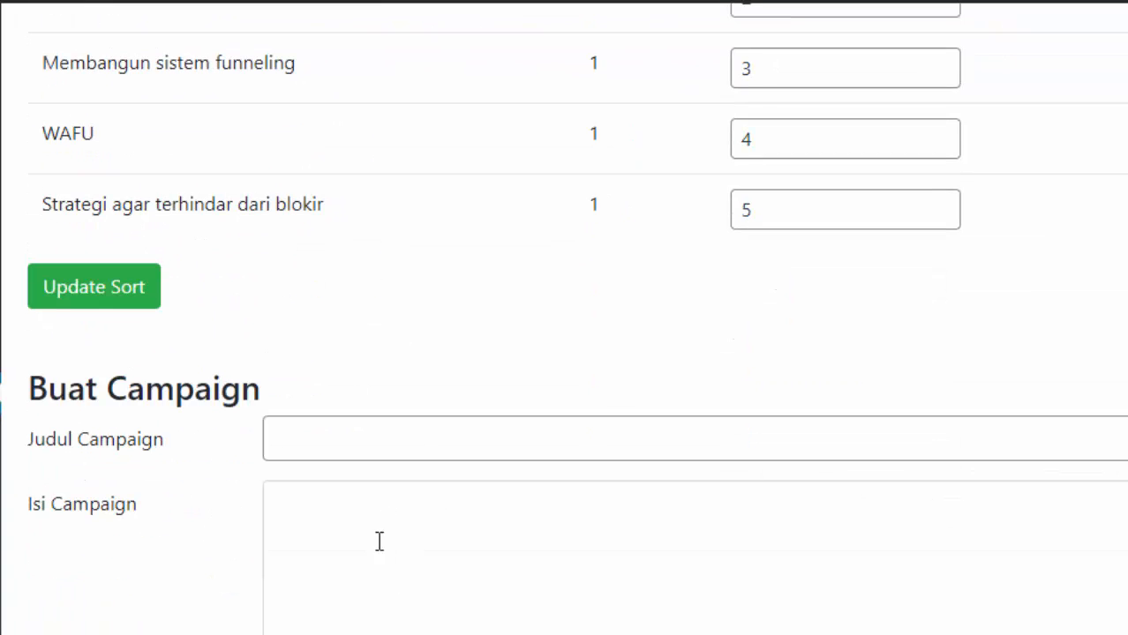
{"action": "scroll", "coordinate": [400, 262], "scroll_direction": "up", "scroll_amount": 4}
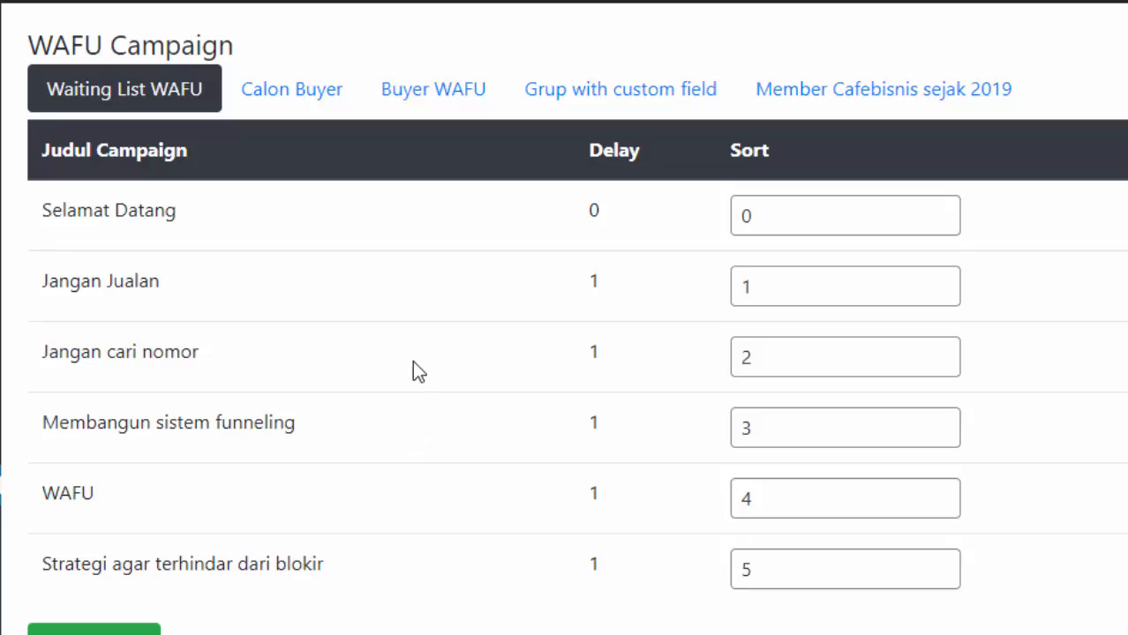
{"action": "scroll", "coordinate": [383, 319], "scroll_direction": "down", "scroll_amount": 1}
{"action": "scroll", "coordinate": [385, 318], "scroll_direction": "up", "scroll_amount": 1}
{"action": "scroll", "coordinate": [385, 312], "scroll_direction": "down", "scroll_amount": 4}
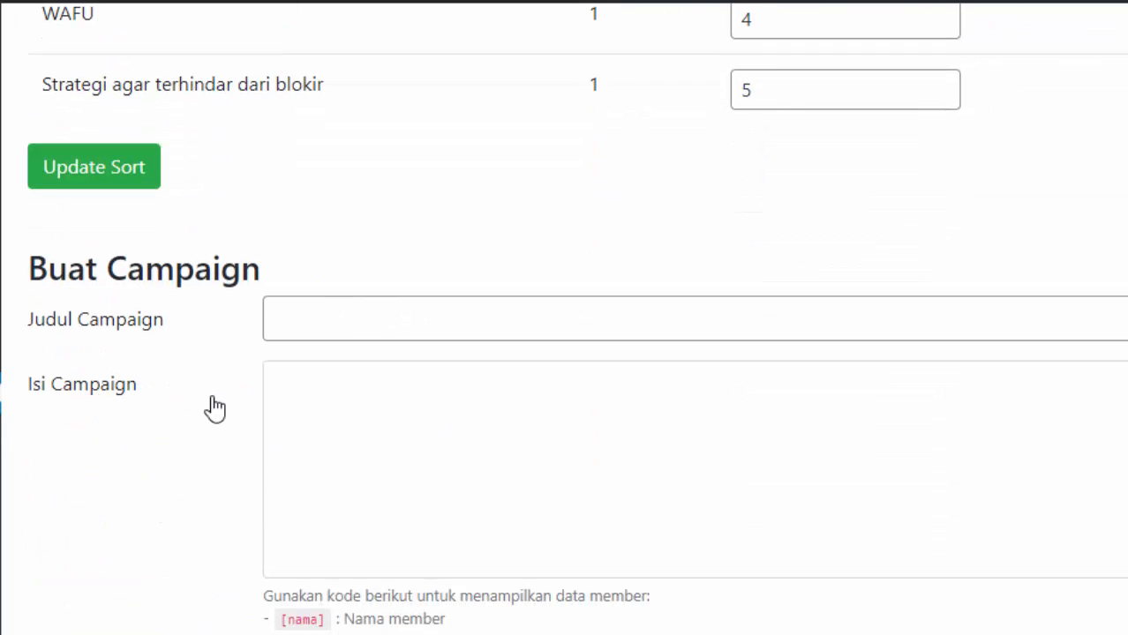
{"action": "scroll", "coordinate": [214, 408], "scroll_direction": "down", "scroll_amount": 2}
{"action": "scroll", "coordinate": [145, 499], "scroll_direction": "up", "scroll_amount": 3}
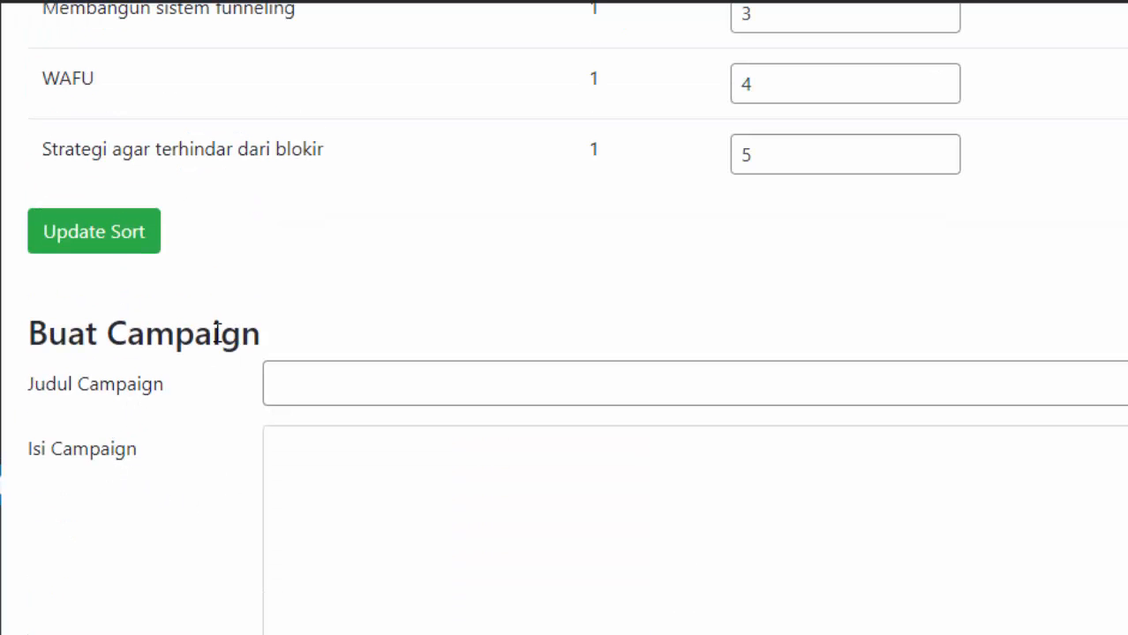
{"action": "scroll", "coordinate": [435, 243], "scroll_direction": "up", "scroll_amount": 3}
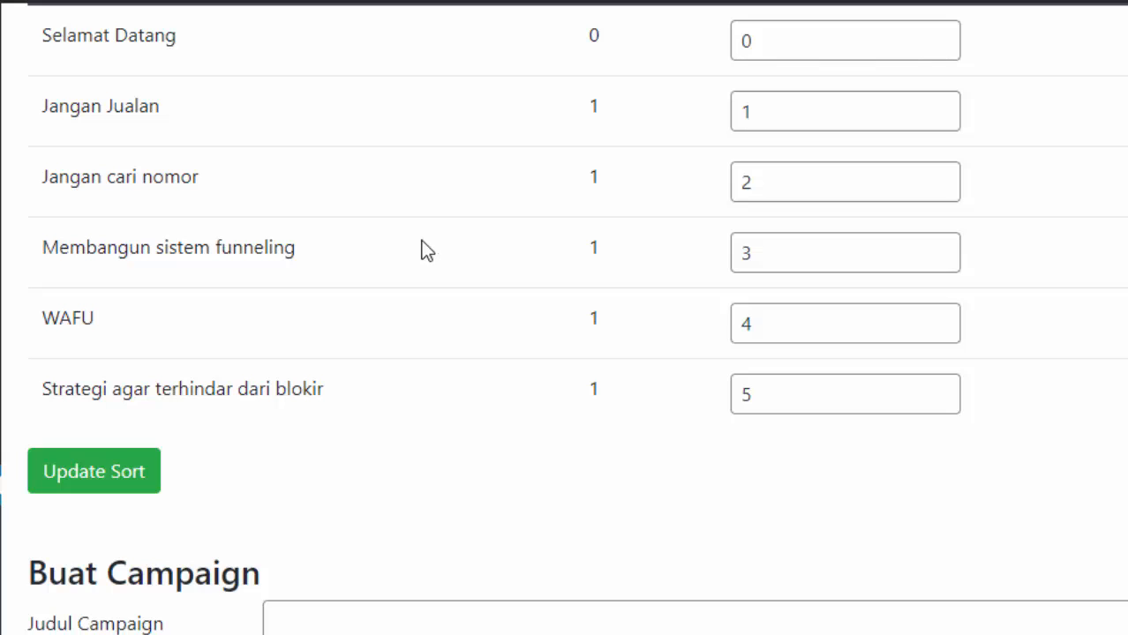
{"action": "scroll", "coordinate": [411, 252], "scroll_direction": "up", "scroll_amount": 2}
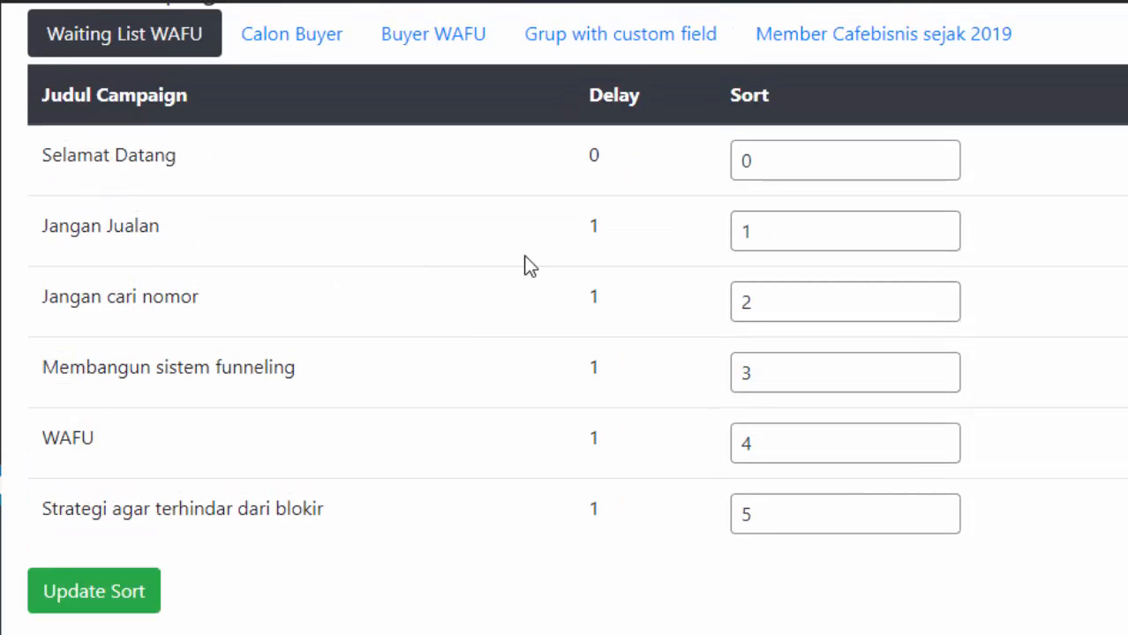
- Examine the delay values of the Waiting List WAFU campaigns, from Jangan Jualan down to WAFU, and the Jangan cari nomor title
{"action": "double_click", "coordinate": [594, 226]}
{"action": "double_click", "coordinate": [594, 296]}
{"action": "left_click", "coordinate": [586, 382]}
{"action": "double_click", "coordinate": [592, 369]}
{"action": "left_click", "coordinate": [596, 437]}
{"action": "double_click", "coordinate": [594, 227]}
{"action": "left_click_drag", "start_coordinate": [152, 297], "coordinate": [200, 297]}
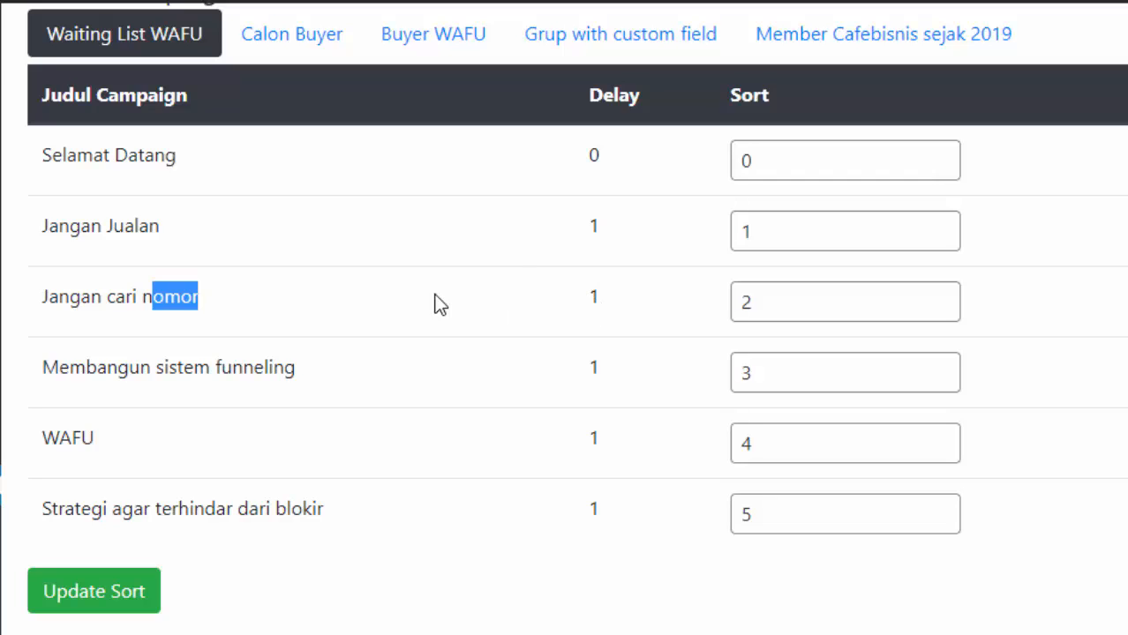
{"action": "left_click", "coordinate": [111, 296]}
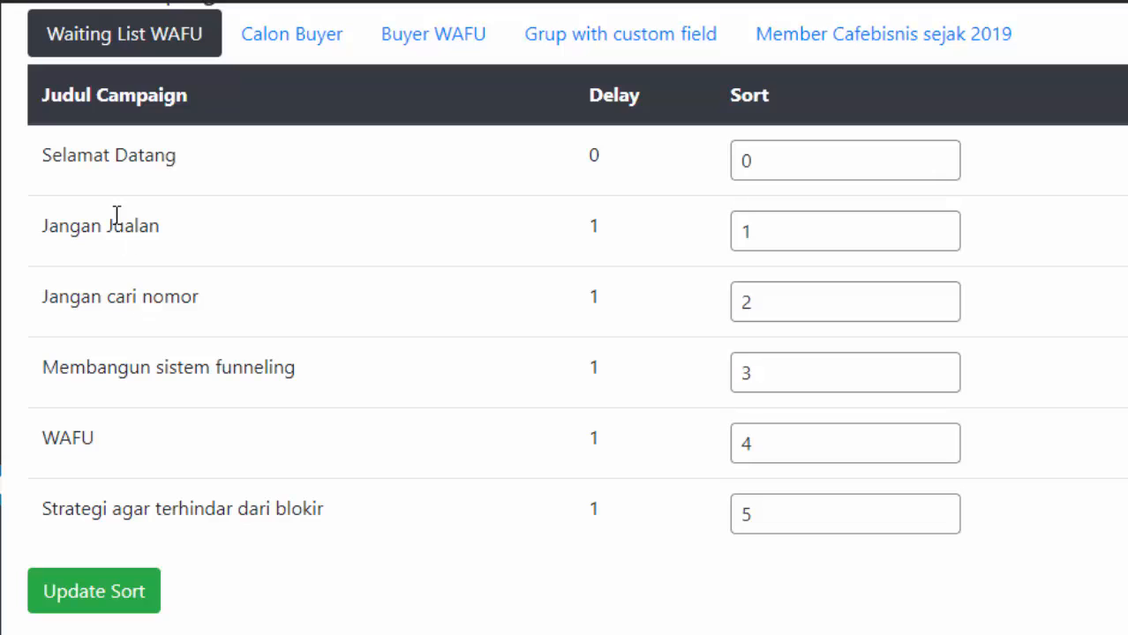
- Review the campaigns' sort order against the Delay and Sort fields in the campaign creation form
{"action": "scroll", "coordinate": [485, 295], "scroll_direction": "down", "scroll_amount": 2}
{"action": "scroll", "coordinate": [479, 277], "scroll_direction": "up", "scroll_amount": 3}
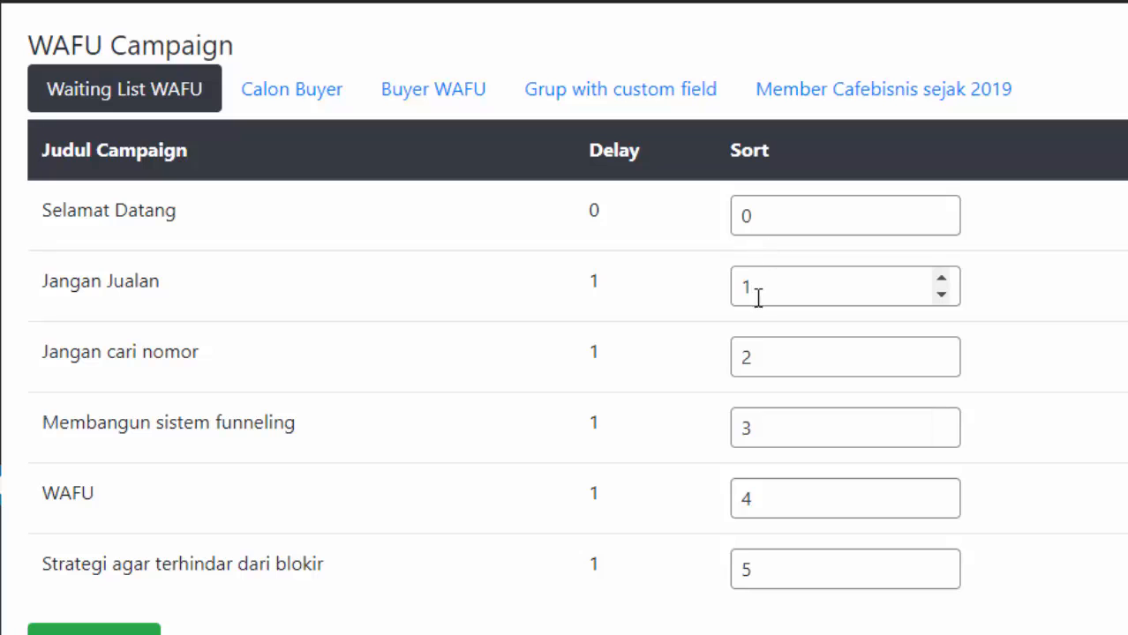
{"action": "scroll", "coordinate": [494, 520], "scroll_direction": "down", "scroll_amount": 1}
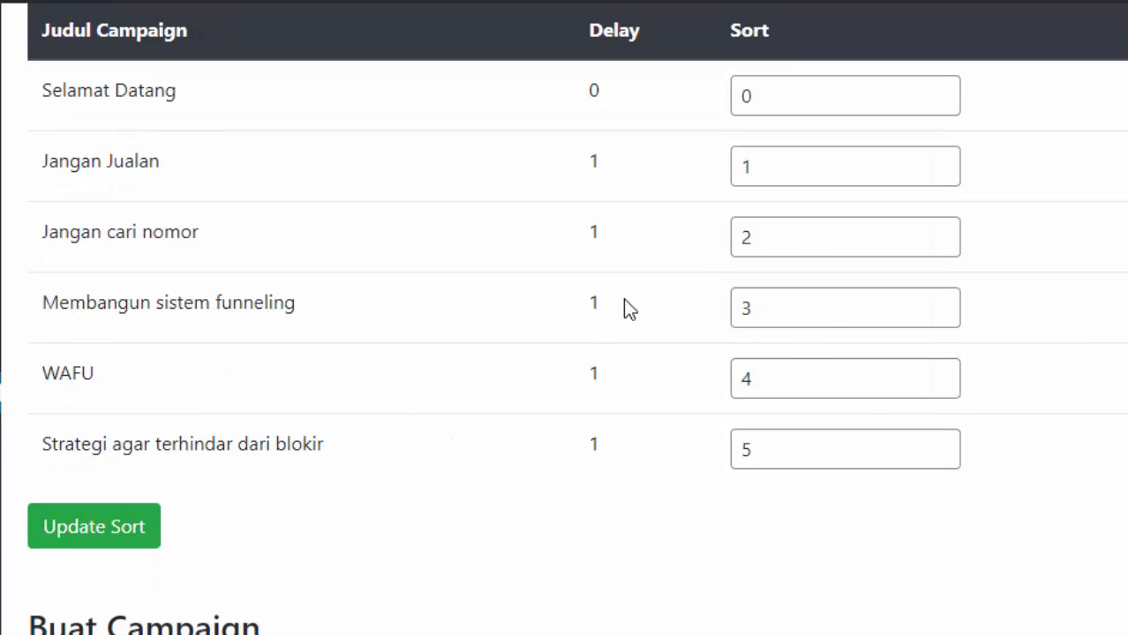
{"action": "scroll", "coordinate": [623, 298], "scroll_direction": "down", "scroll_amount": 5}
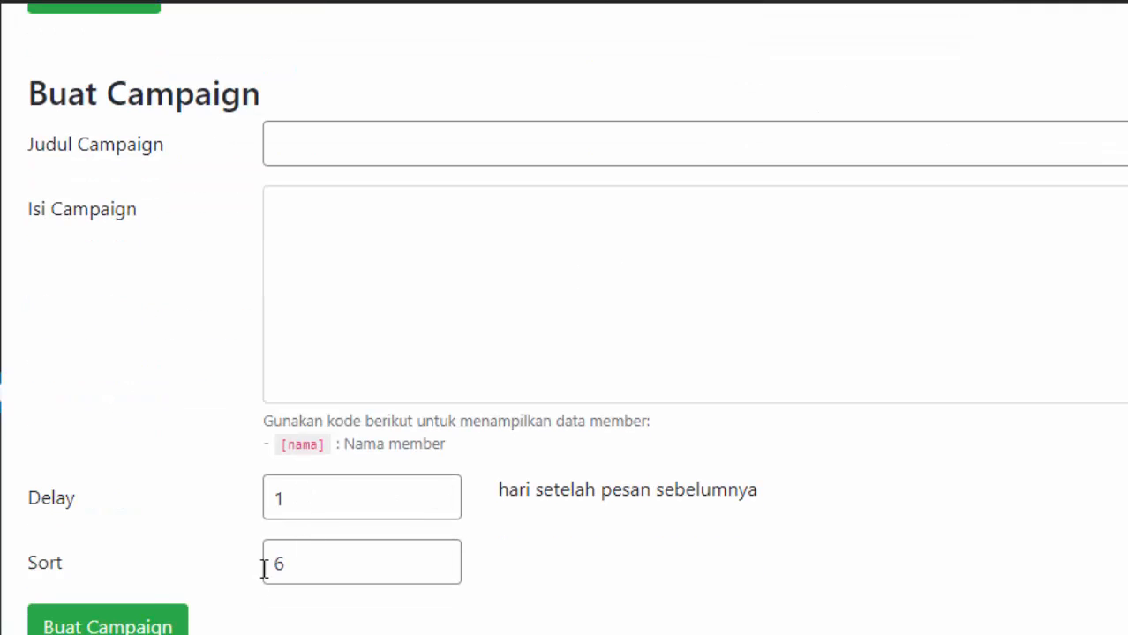
{"action": "scroll", "coordinate": [706, 621], "scroll_direction": "up", "scroll_amount": 5}
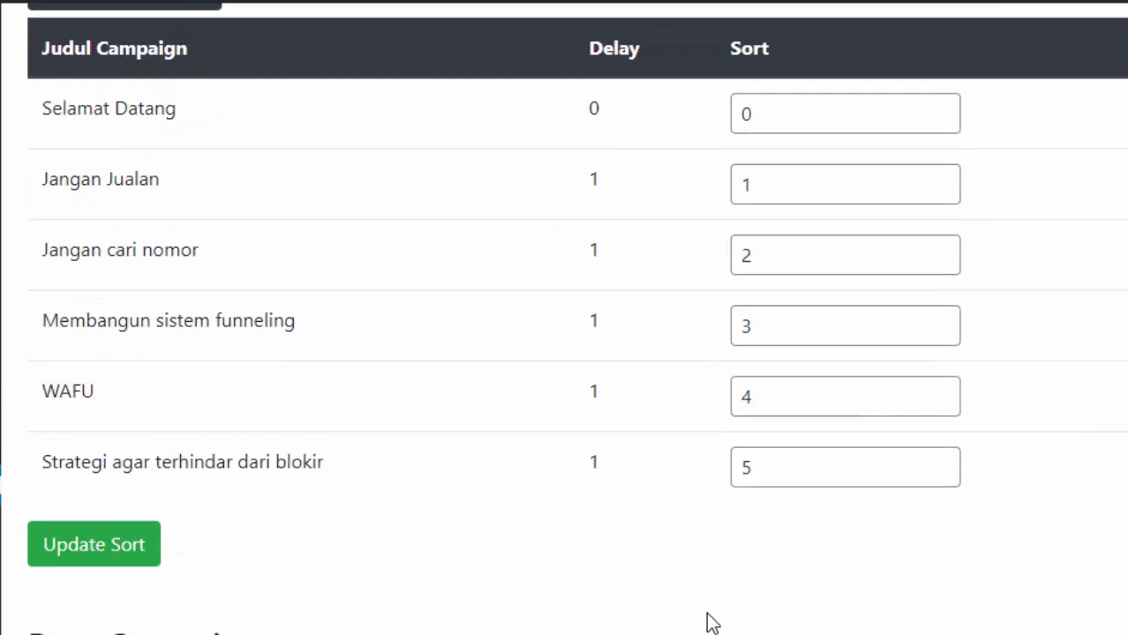
{"action": "scroll", "coordinate": [711, 623], "scroll_direction": "up", "scroll_amount": 1}
{"action": "scroll", "coordinate": [312, 486], "scroll_direction": "down", "scroll_amount": 5}
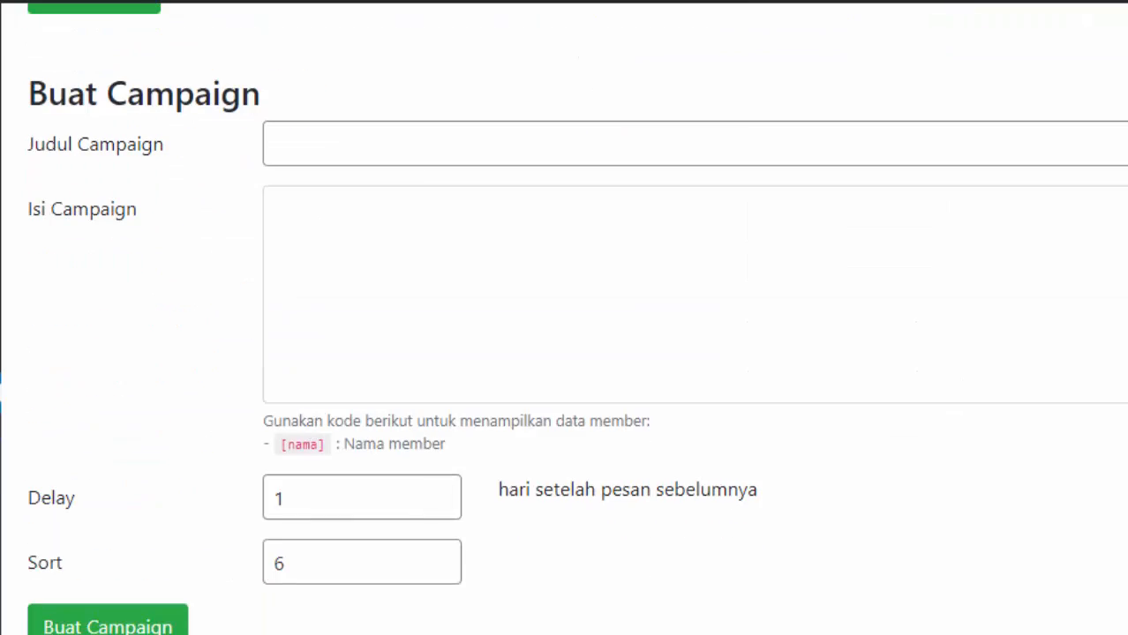
{"action": "scroll", "coordinate": [648, 529], "scroll_direction": "up", "scroll_amount": 5}
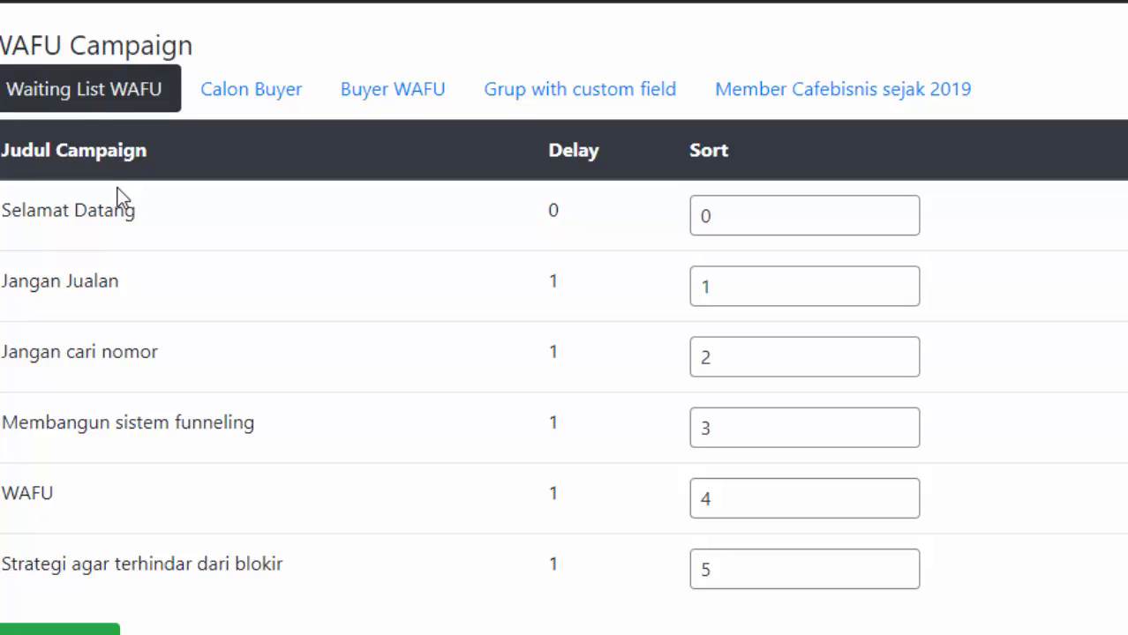
- View the Calon Buyer campaigns, and examine the member data codes offered in the campaign form of Grup with custom field
{"action": "left_click", "coordinate": [248, 93]}
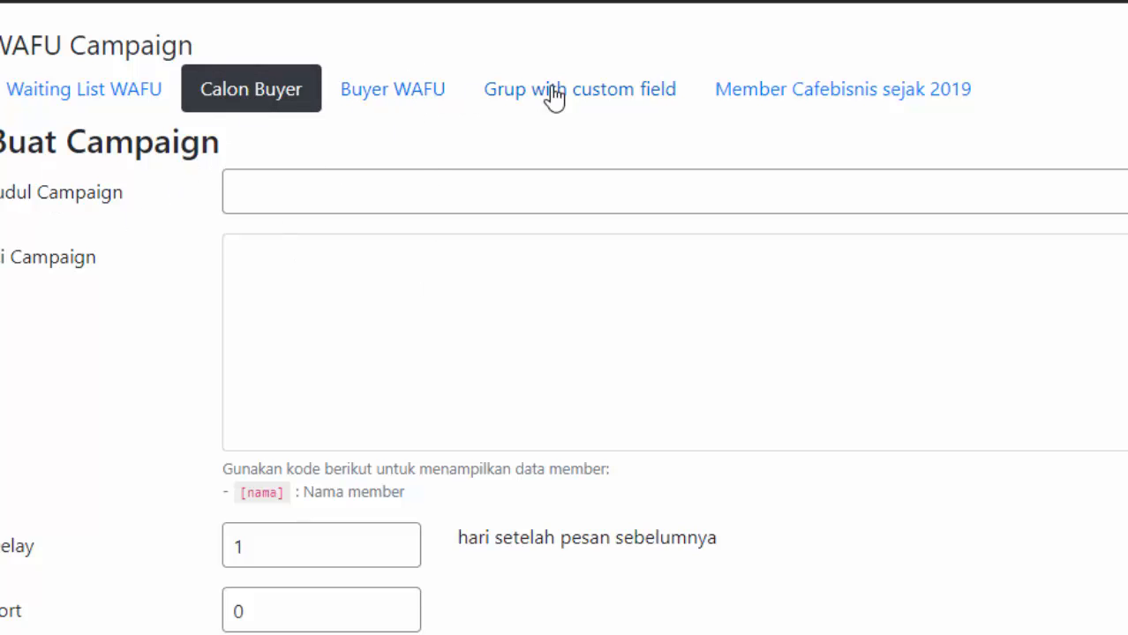
{"action": "left_click", "coordinate": [584, 106]}
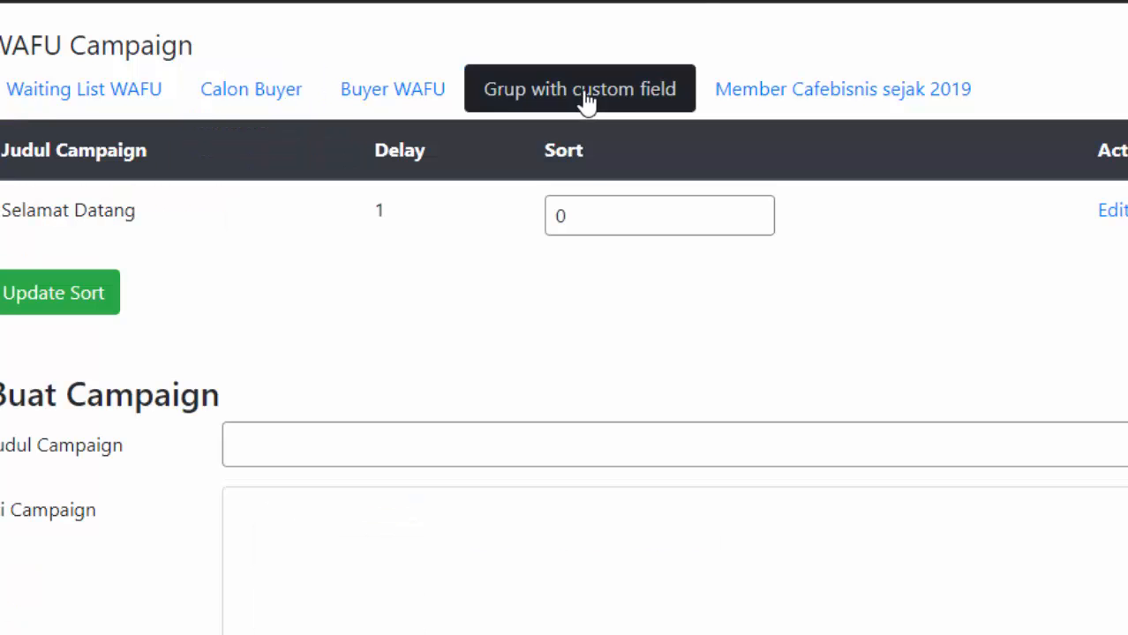
{"action": "scroll", "coordinate": [324, 168], "scroll_direction": "down", "scroll_amount": 5}
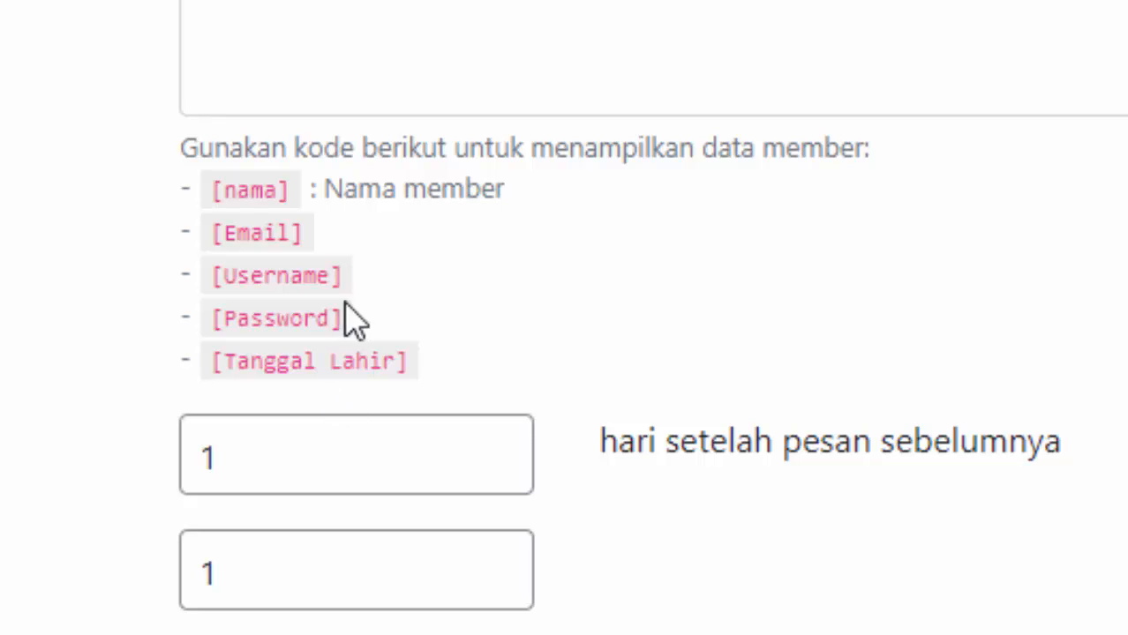
{"action": "scroll", "coordinate": [8, 7], "scroll_direction": "up", "scroll_amount": 4}
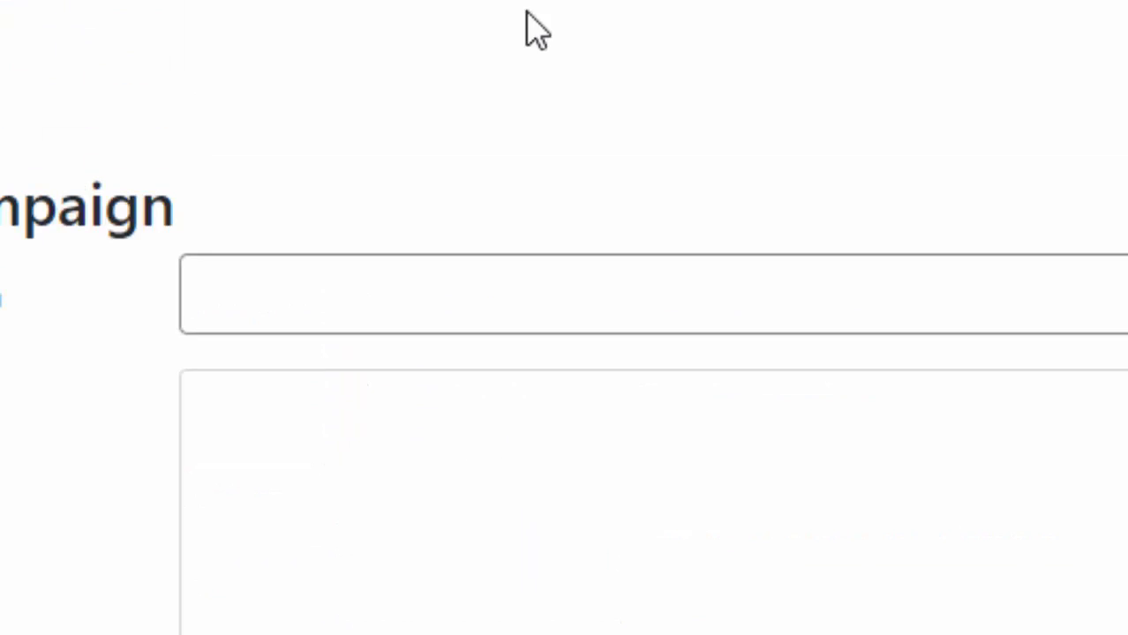
{"action": "scroll", "coordinate": [463, 25], "scroll_direction": "down", "scroll_amount": 5}
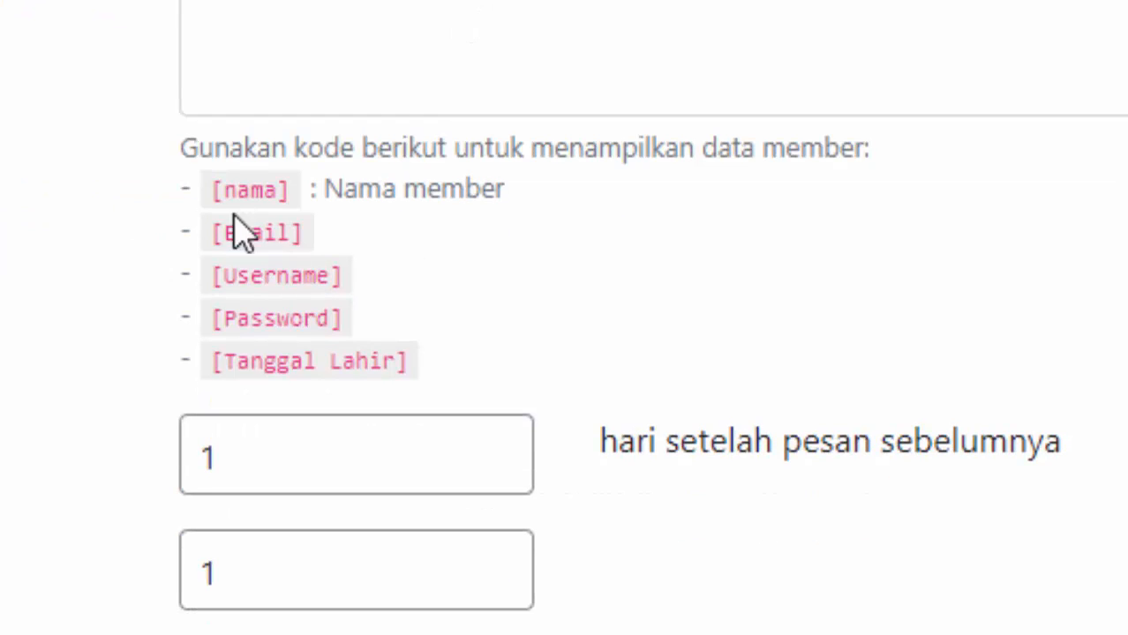
{"action": "left_click_drag", "start_coordinate": [225, 277], "coordinate": [397, 363]}
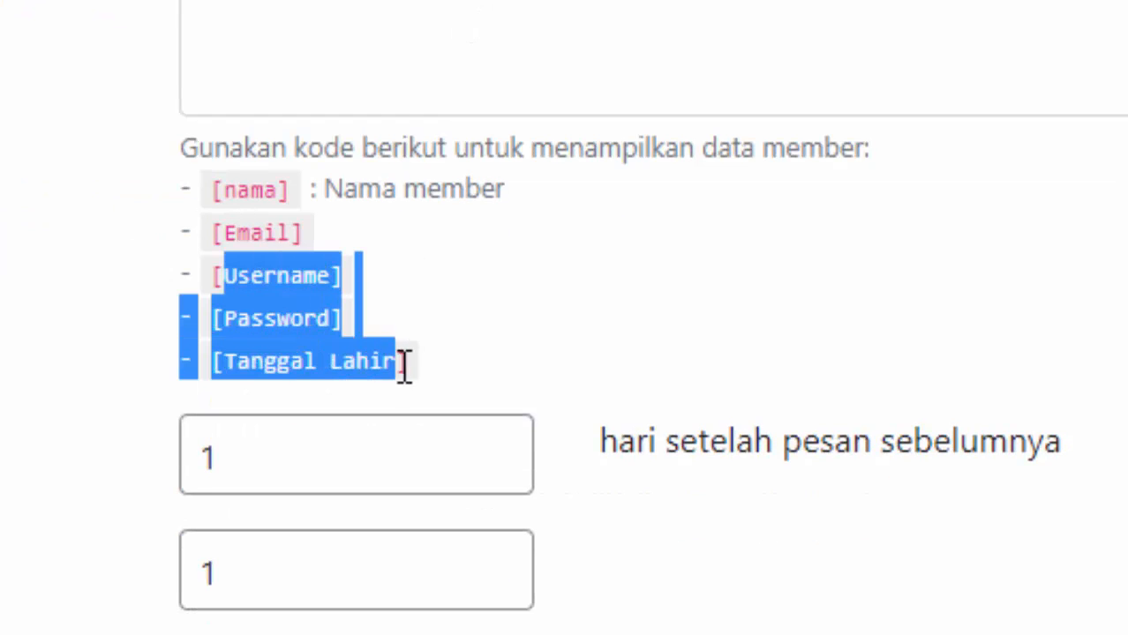
{"action": "left_click", "coordinate": [321, 356]}
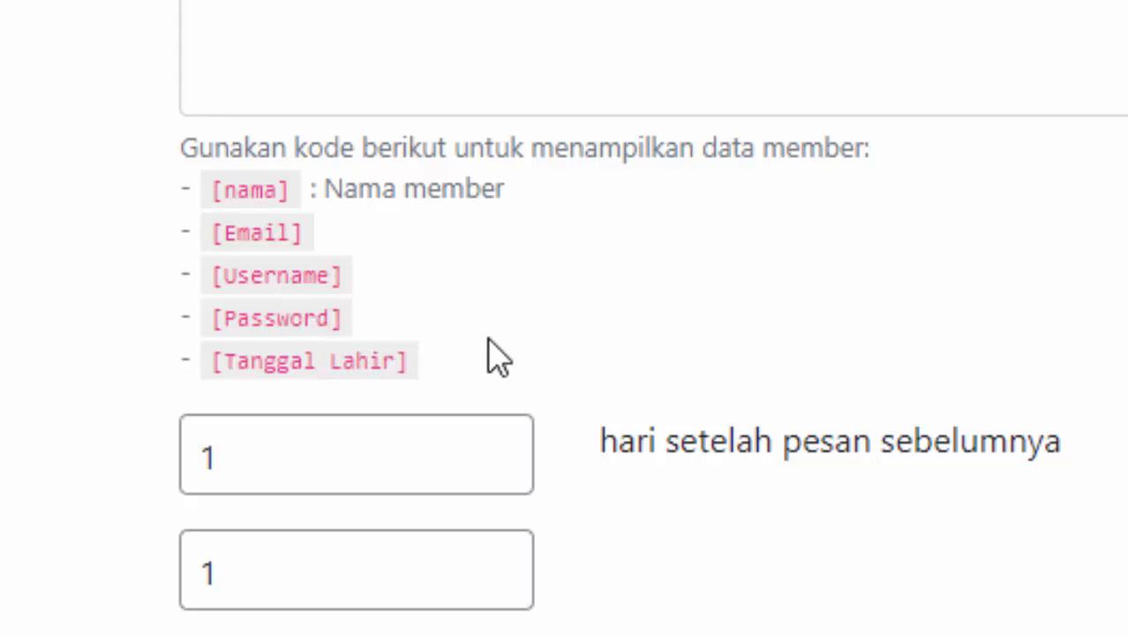
- Compare the member data codes in the Grup with custom field form with those offered for the Waiting List WAFU group
{"action": "scroll", "coordinate": [496, 349], "scroll_direction": "up", "scroll_amount": 5}
{"action": "scroll", "coordinate": [496, 335], "scroll_direction": "down", "scroll_amount": 3}
{"action": "scroll", "coordinate": [415, 494], "scroll_direction": "down", "scroll_amount": 2}
{"action": "scroll", "coordinate": [182, 41], "scroll_direction": "up", "scroll_amount": 5}
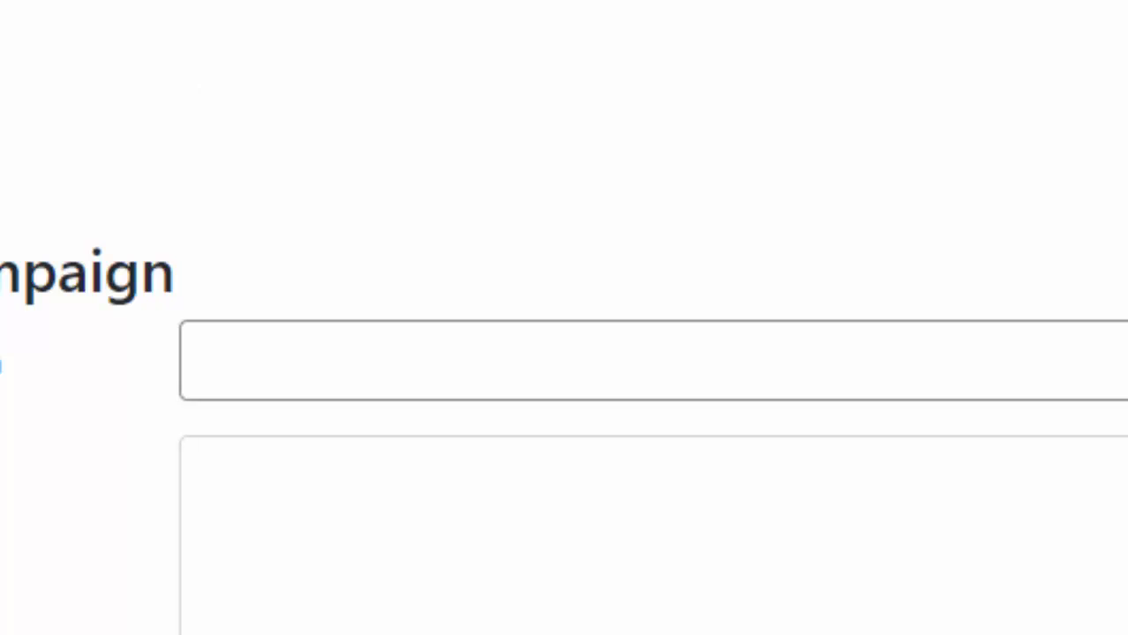
{"action": "scroll", "coordinate": [499, 238], "scroll_direction": "down", "scroll_amount": 6}
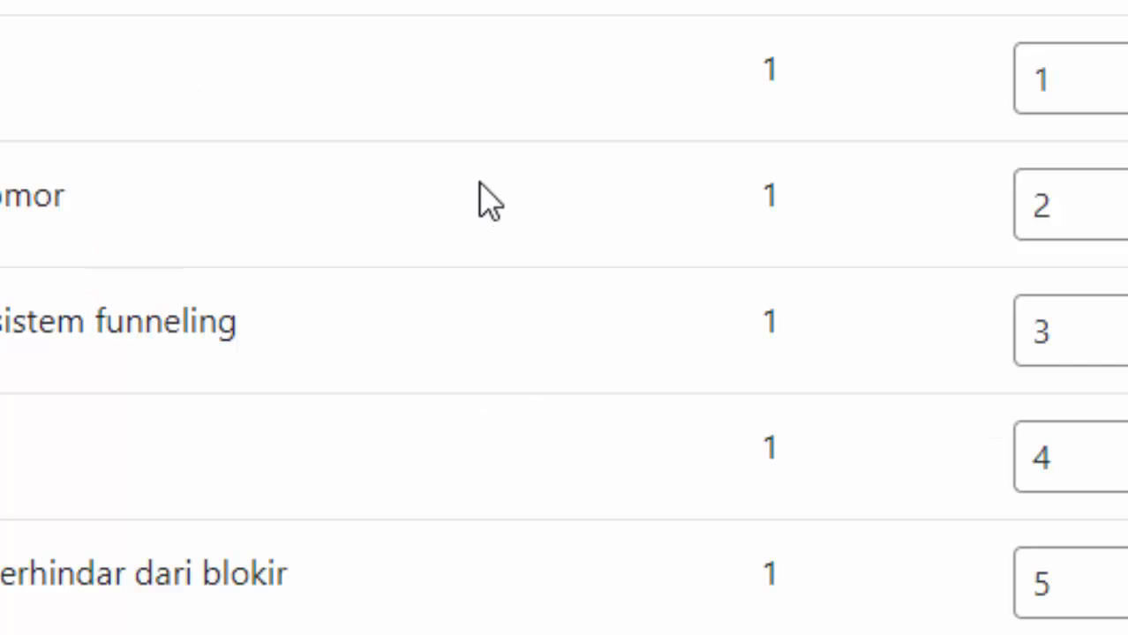
{"action": "scroll", "coordinate": [490, 201], "scroll_direction": "up", "scroll_amount": 4}
{"action": "scroll", "coordinate": [488, 192], "scroll_direction": "down", "scroll_amount": 3}
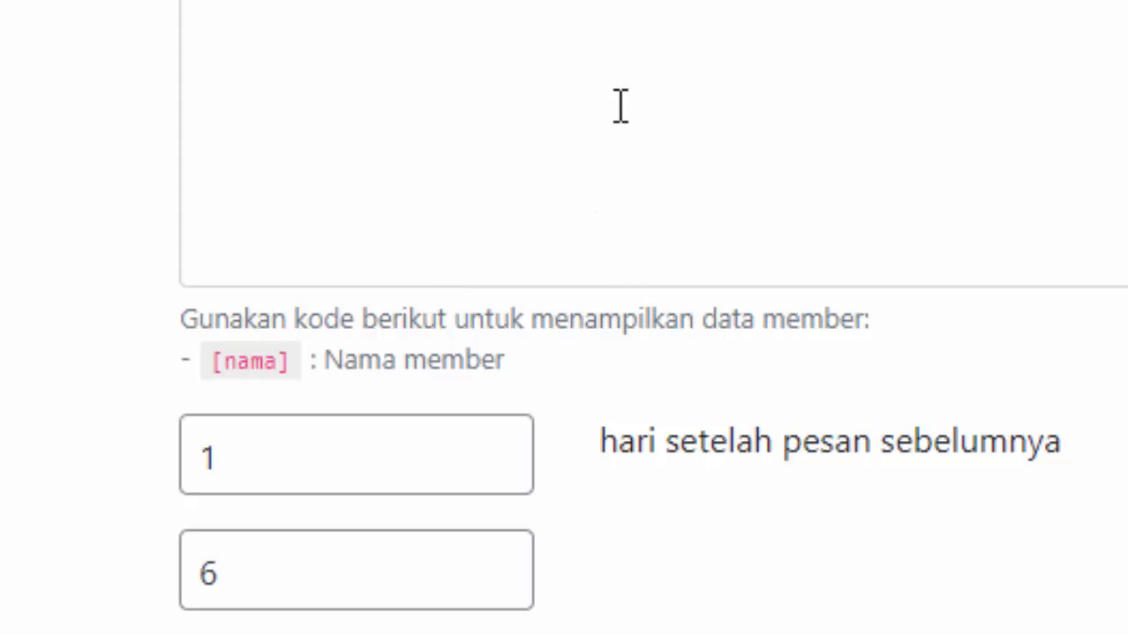
{"action": "scroll", "coordinate": [621, 119], "scroll_direction": "up", "scroll_amount": 8}
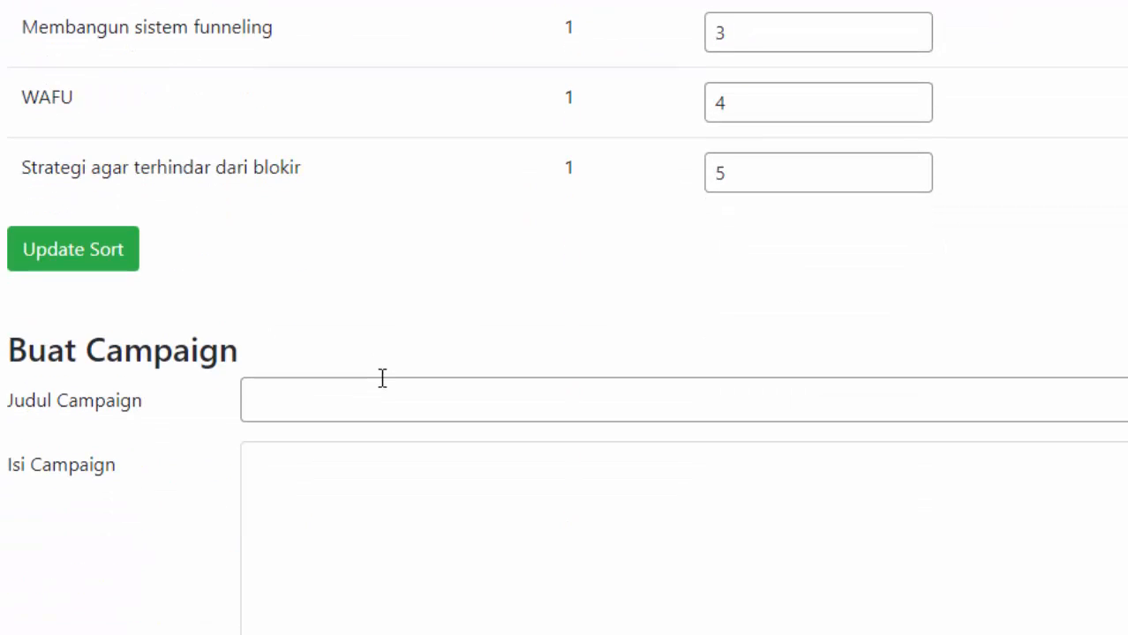
- Open the member import page, keep Waiting List WAFU as the target group, and browse the Excel files available for upload
{"action": "scroll", "coordinate": [464, 274], "scroll_direction": "up", "scroll_amount": 2}
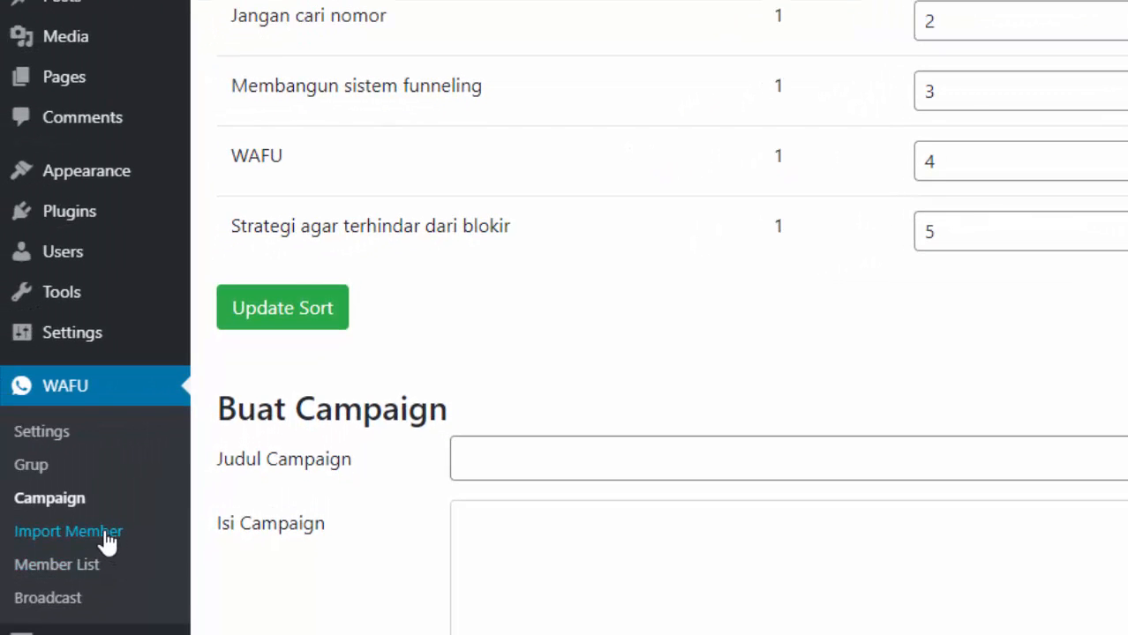
{"action": "scroll", "coordinate": [227, 524], "scroll_direction": "down", "scroll_amount": 2}
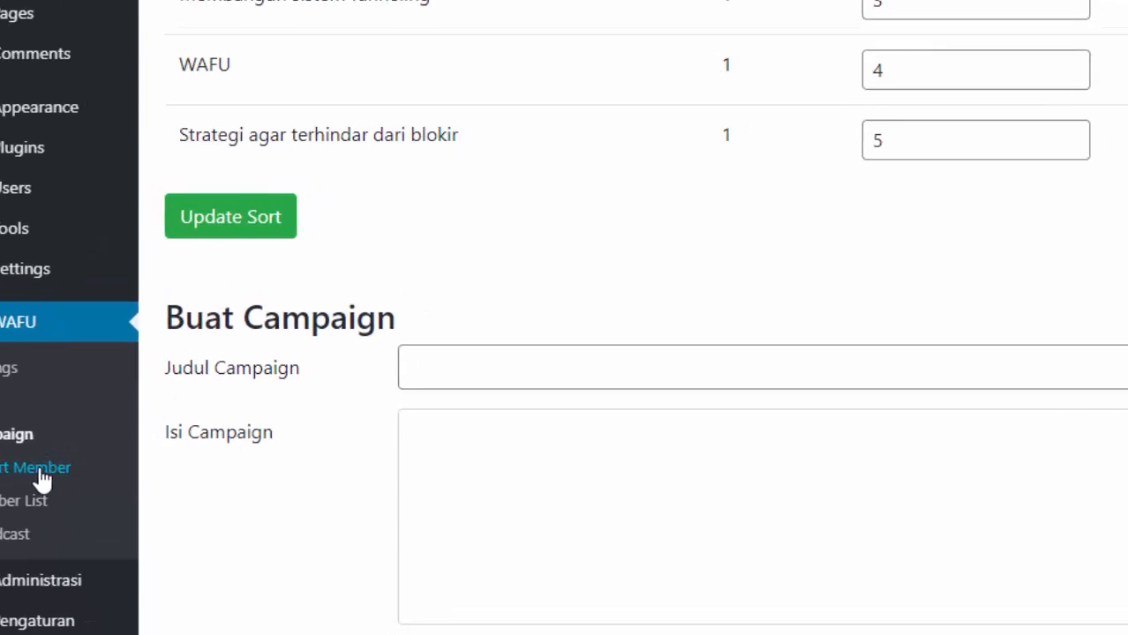
{"action": "left_click", "coordinate": [41, 472]}
{"action": "left_click", "coordinate": [356, 97]}
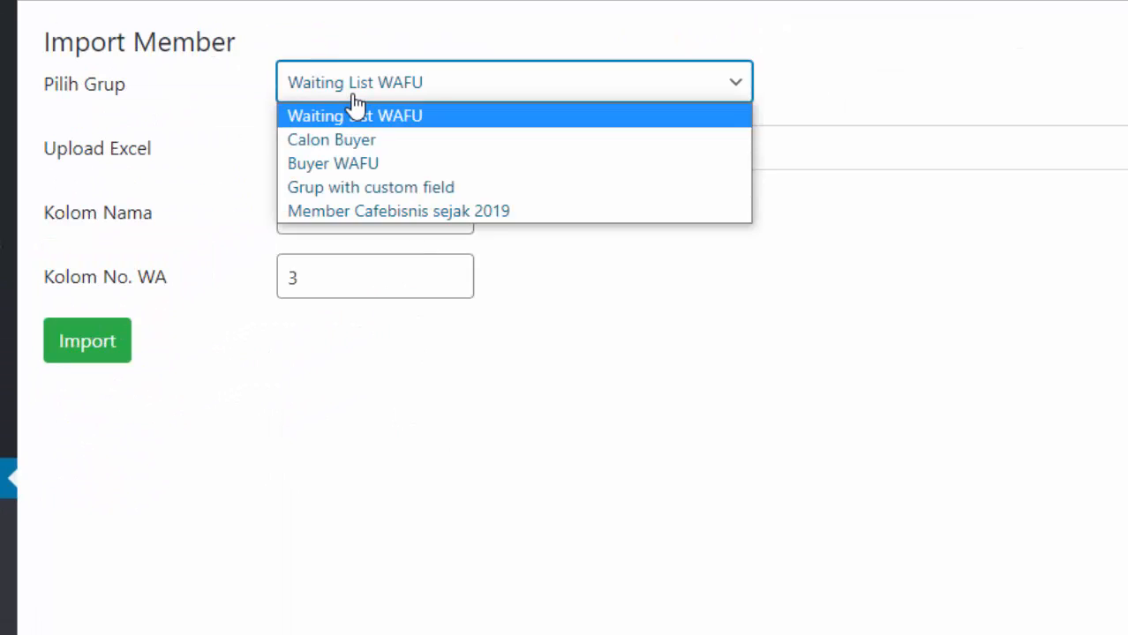
{"action": "left_click", "coordinate": [355, 104]}
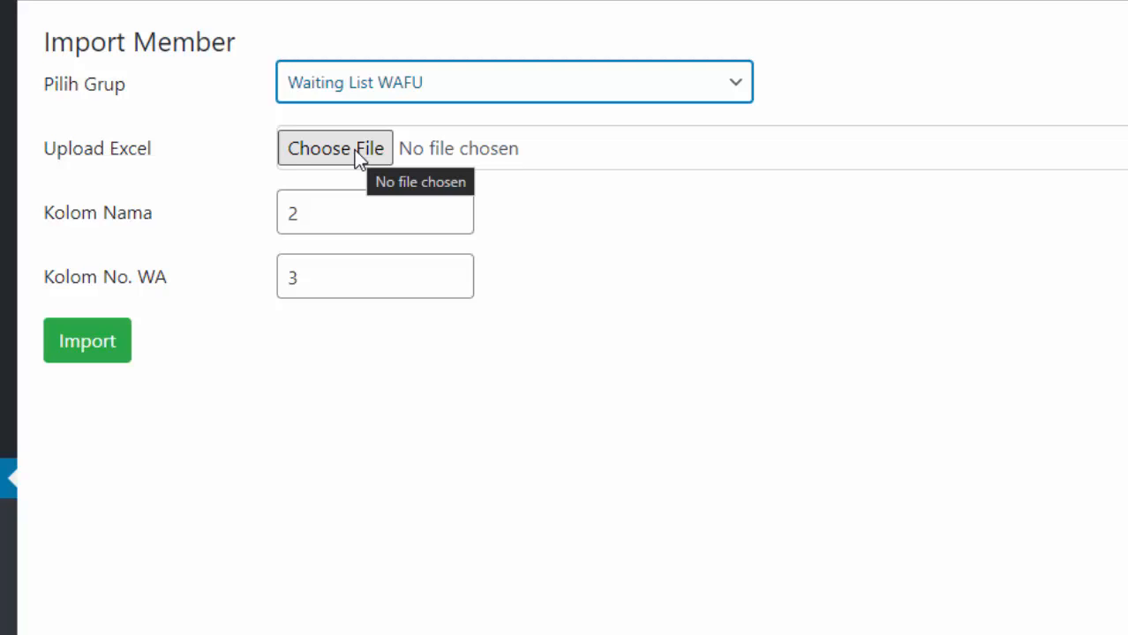
{"action": "left_click", "coordinate": [354, 150]}
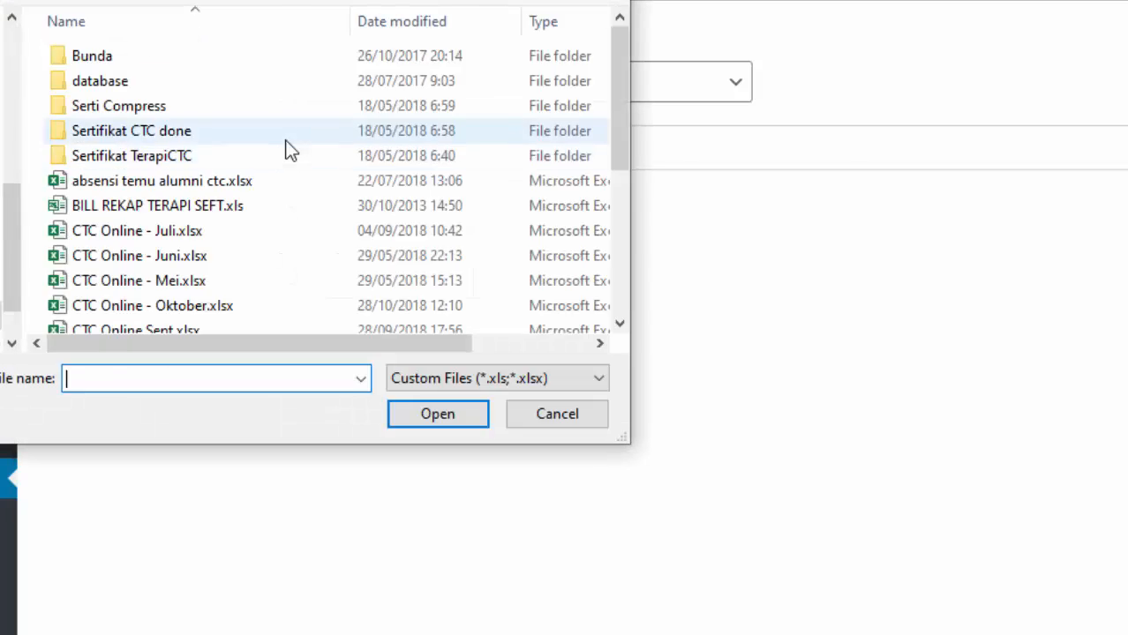
{"action": "scroll", "coordinate": [620, 230], "scroll_direction": "down", "scroll_amount": 5}
{"action": "scroll", "coordinate": [620, 222], "scroll_direction": "down", "scroll_amount": 3}
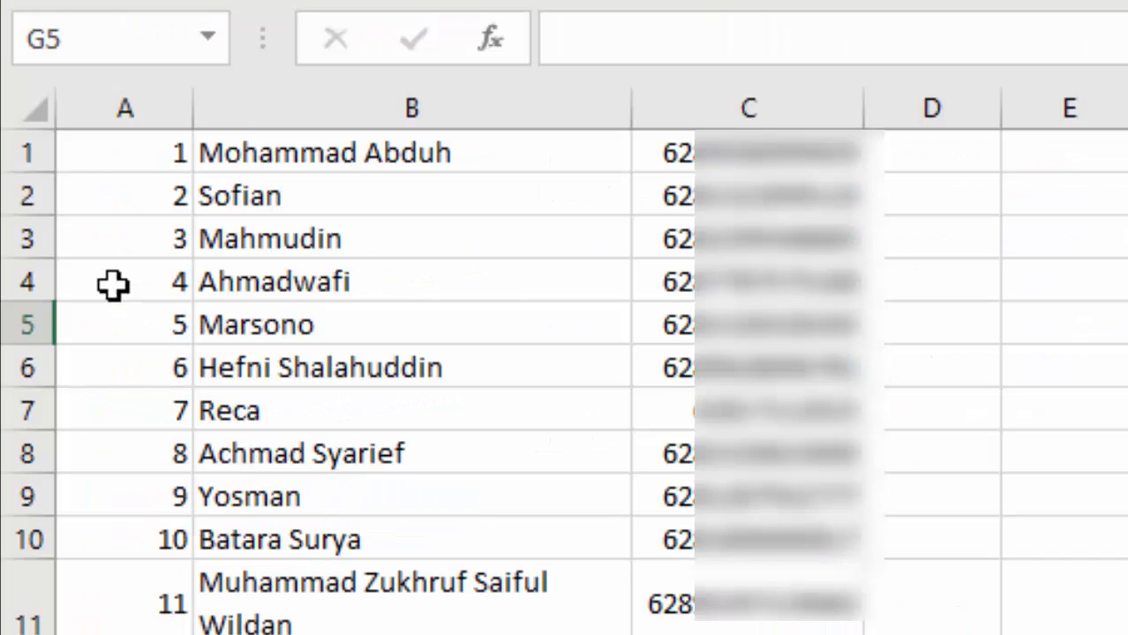
- Examine the member Excel sheet's layout: numbering in column A, names in column B and WhatsApp numbers in column C
{"action": "left_click", "coordinate": [148, 167]}
{"action": "left_click", "coordinate": [366, 153]}
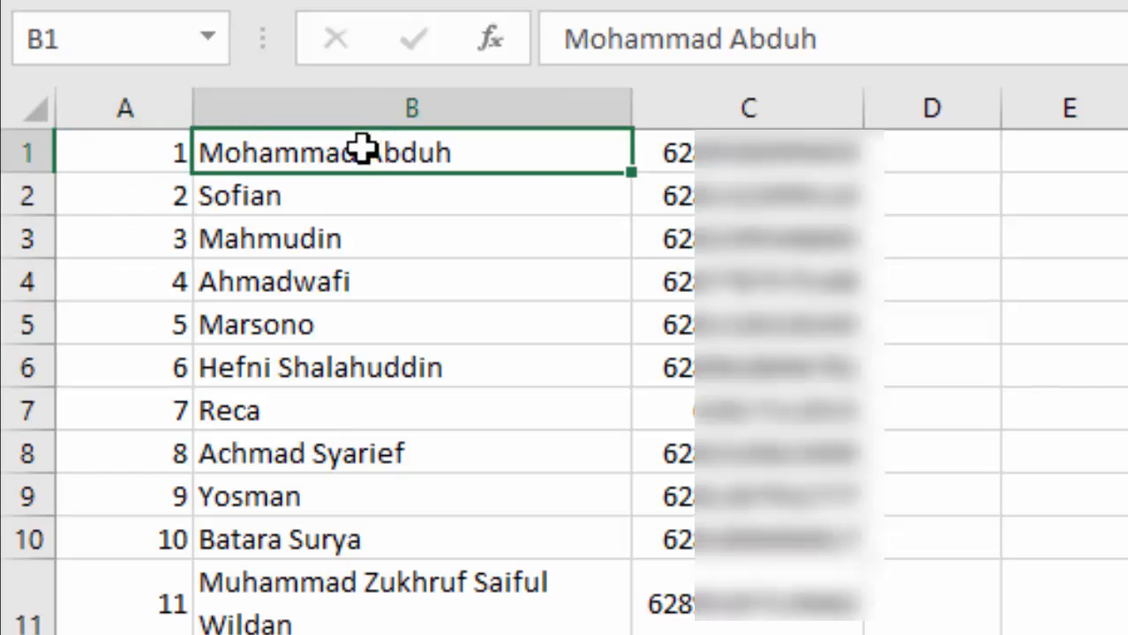
{"action": "left_click", "coordinate": [122, 104]}
{"action": "left_click", "coordinate": [374, 110]}
{"action": "left_click", "coordinate": [748, 110]}
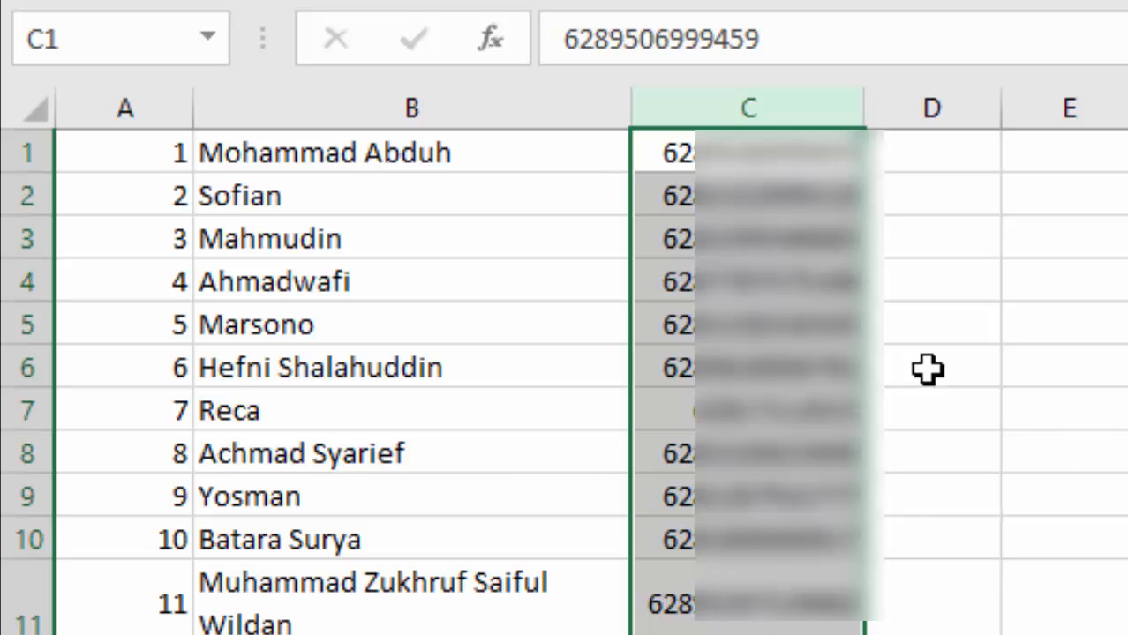
{"action": "left_click", "coordinate": [1123, 153]}
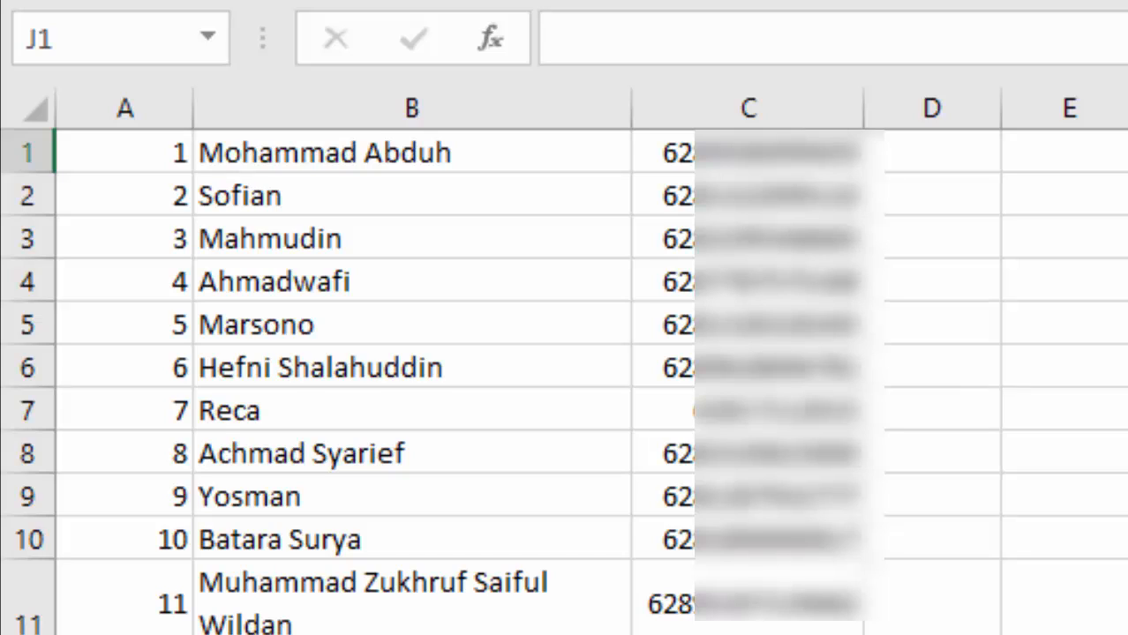
{"action": "left_click", "coordinate": [107, 150]}
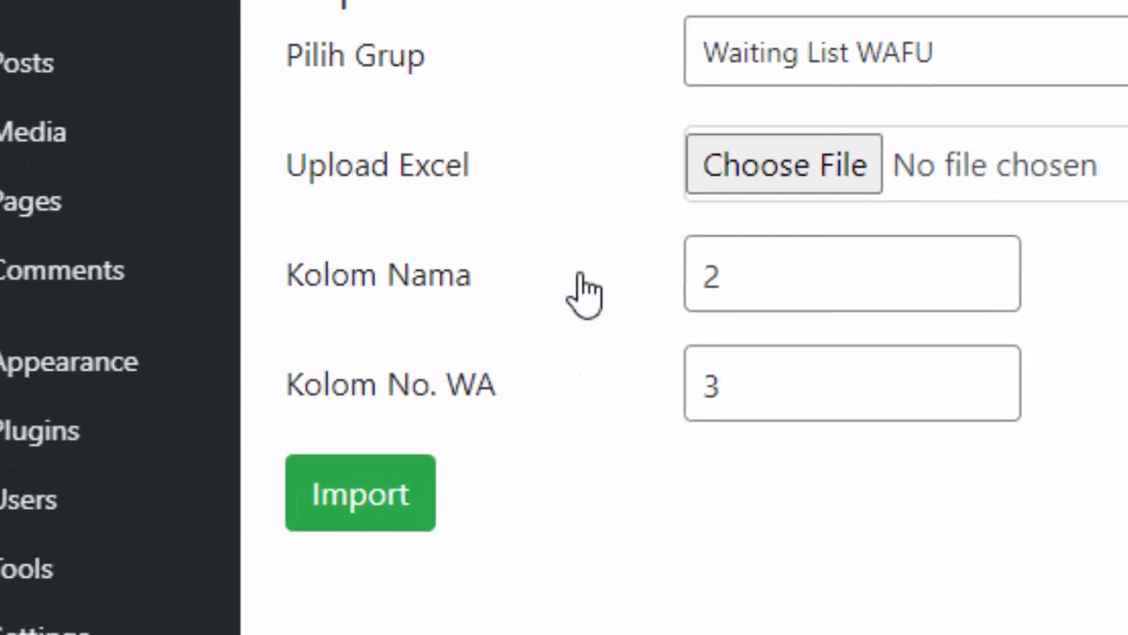
- Choose member cb sejak 2019.xlsx as the Excel file to import and review the group, Kolom Nama and Kolom No. WA settings
{"action": "left_click", "coordinate": [596, 236]}
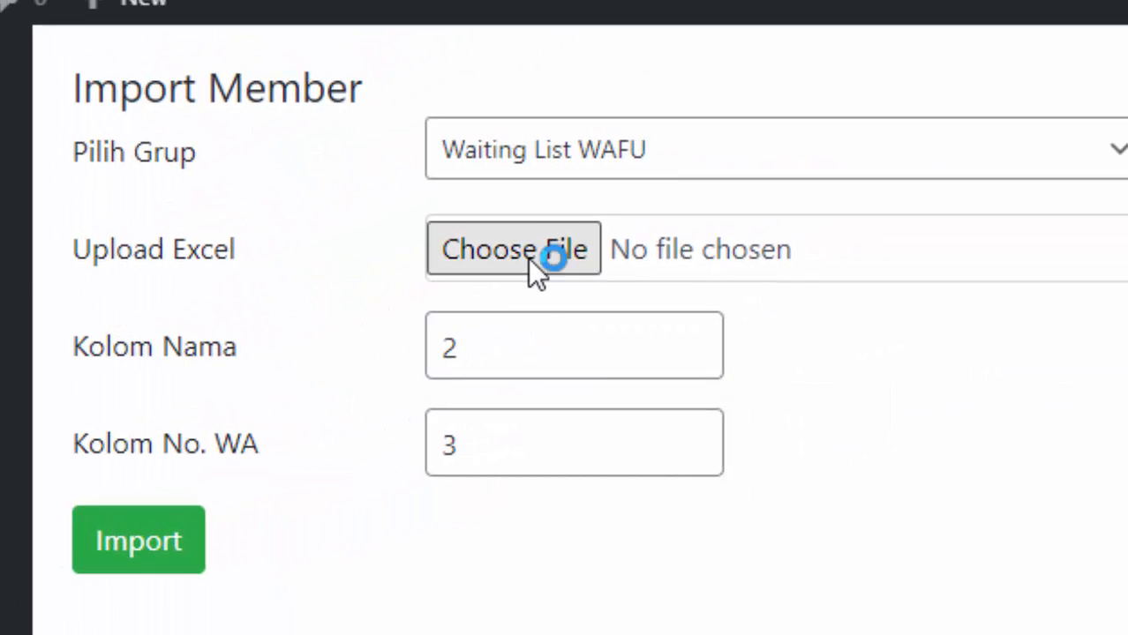
{"action": "left_click", "coordinate": [239, 473]}
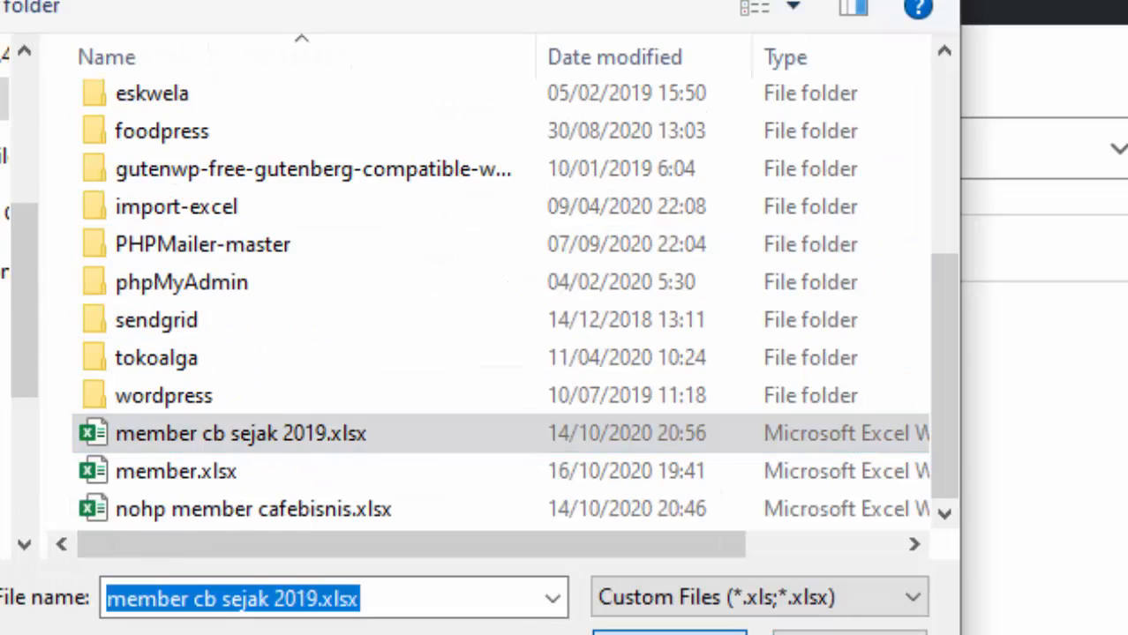
{"action": "key", "text": "Return"}
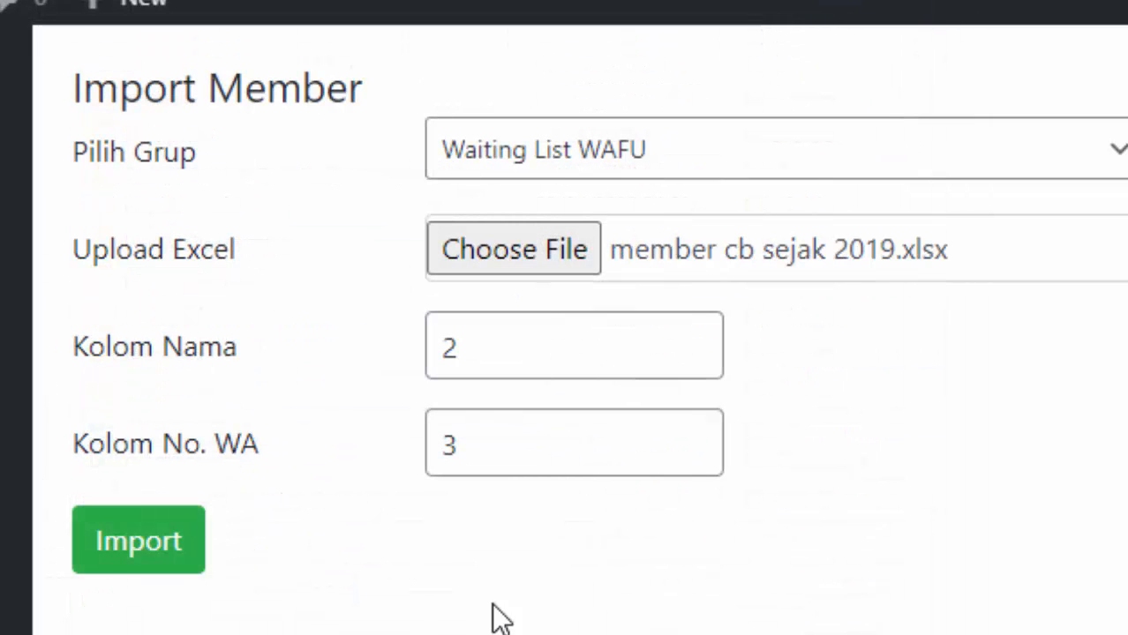
{"action": "left_click", "coordinate": [118, 546]}
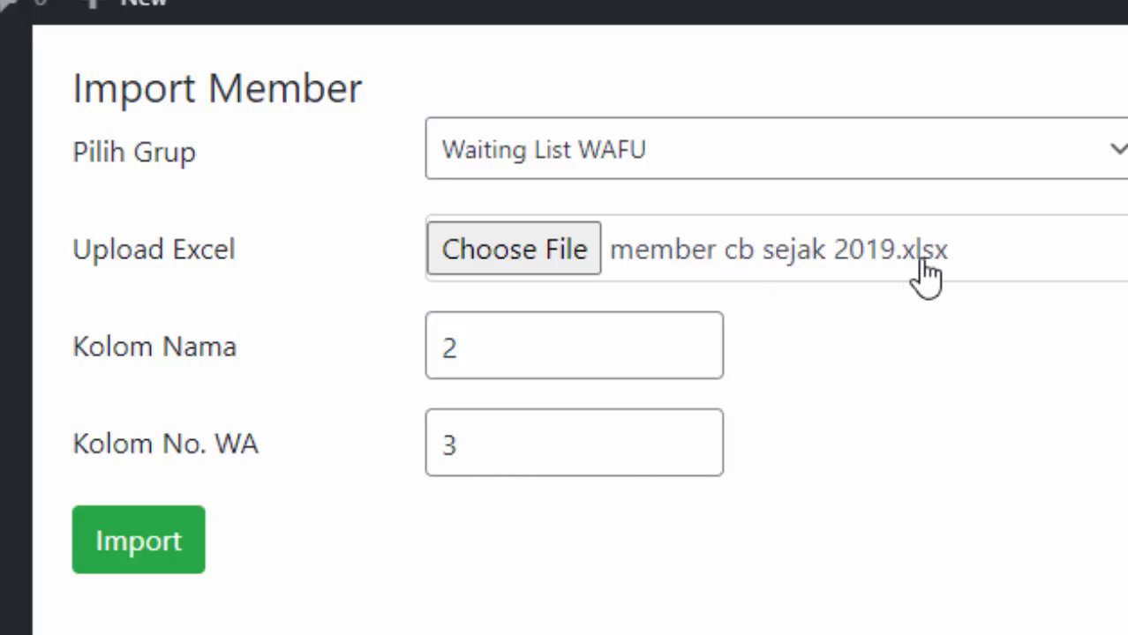
{"action": "scroll", "coordinate": [730, 632], "scroll_direction": "down", "scroll_amount": 2}
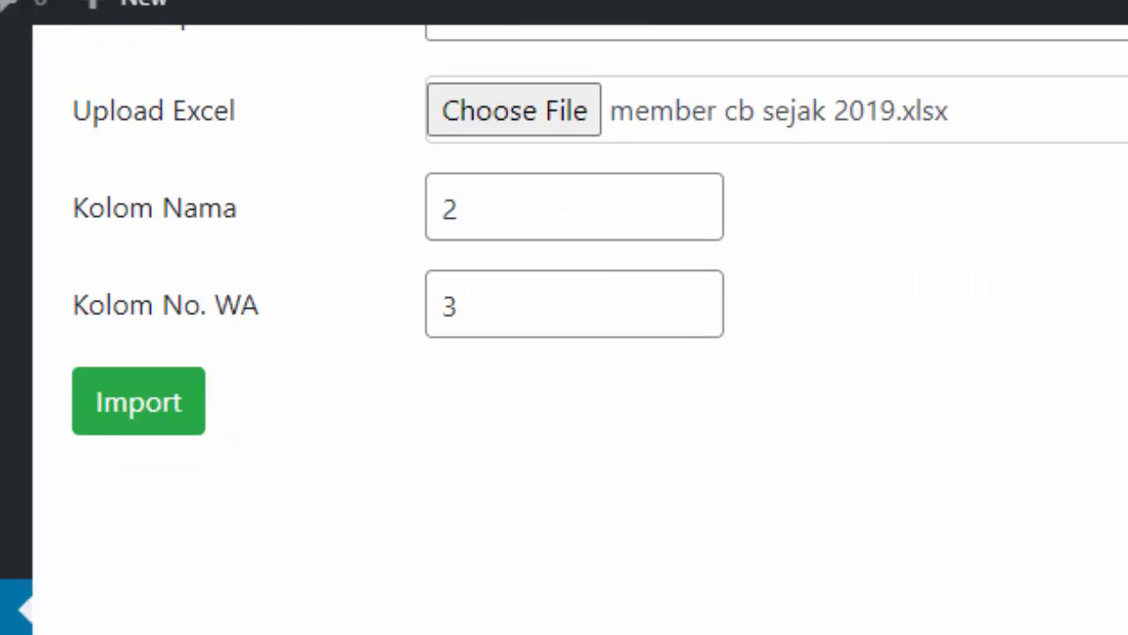
{"action": "scroll", "coordinate": [598, 308], "scroll_direction": "up", "scroll_amount": 2}
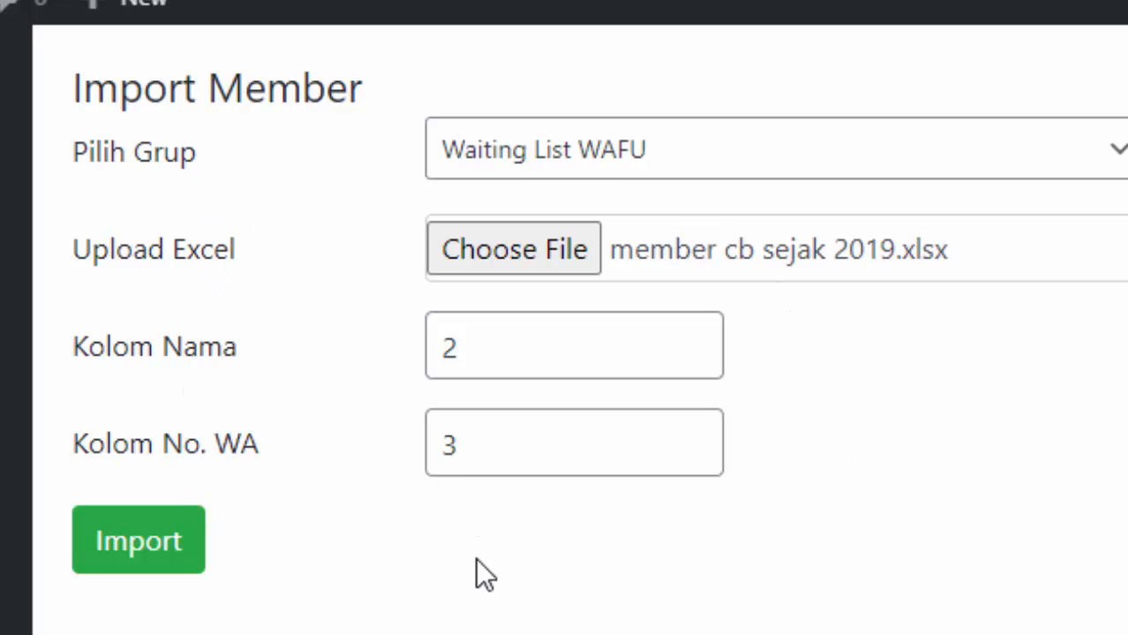
{"action": "scroll", "coordinate": [470, 614], "scroll_direction": "down", "scroll_amount": 2}
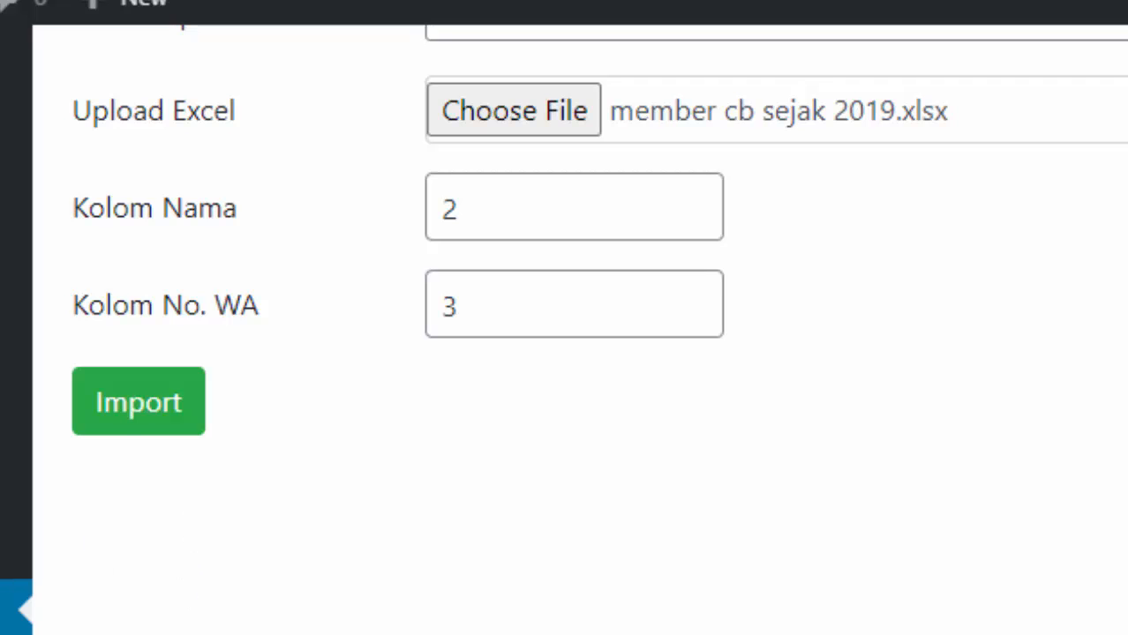
{"action": "scroll", "coordinate": [565, 317], "scroll_direction": "up", "scroll_amount": 2}
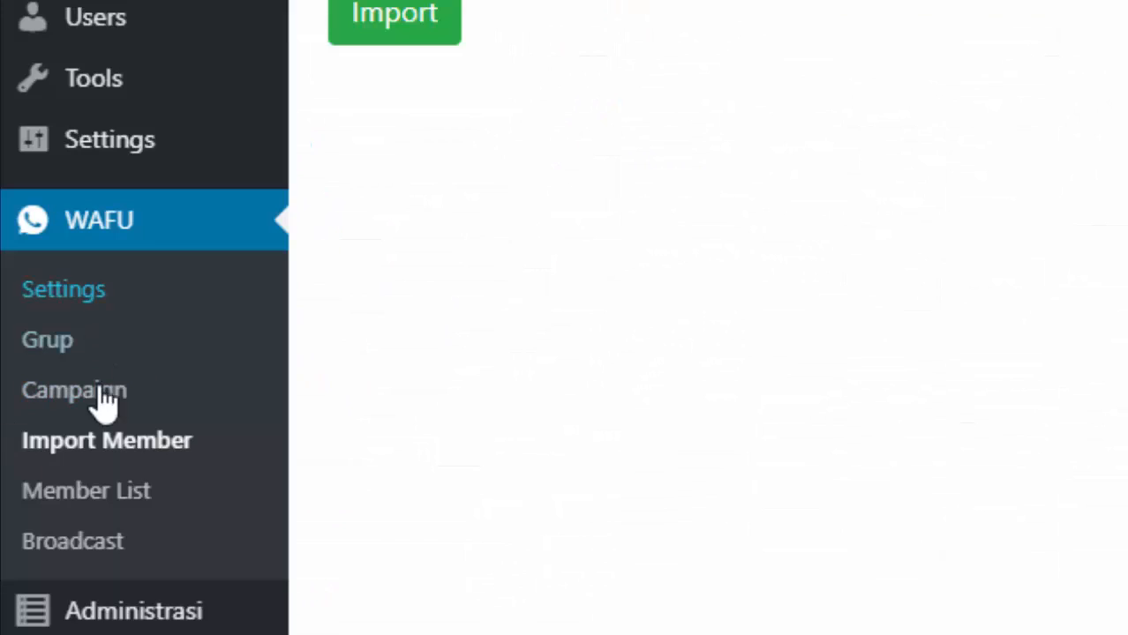
- Open the list of all WAFU members and check the total member count below the table
{"action": "left_click", "coordinate": [124, 498]}
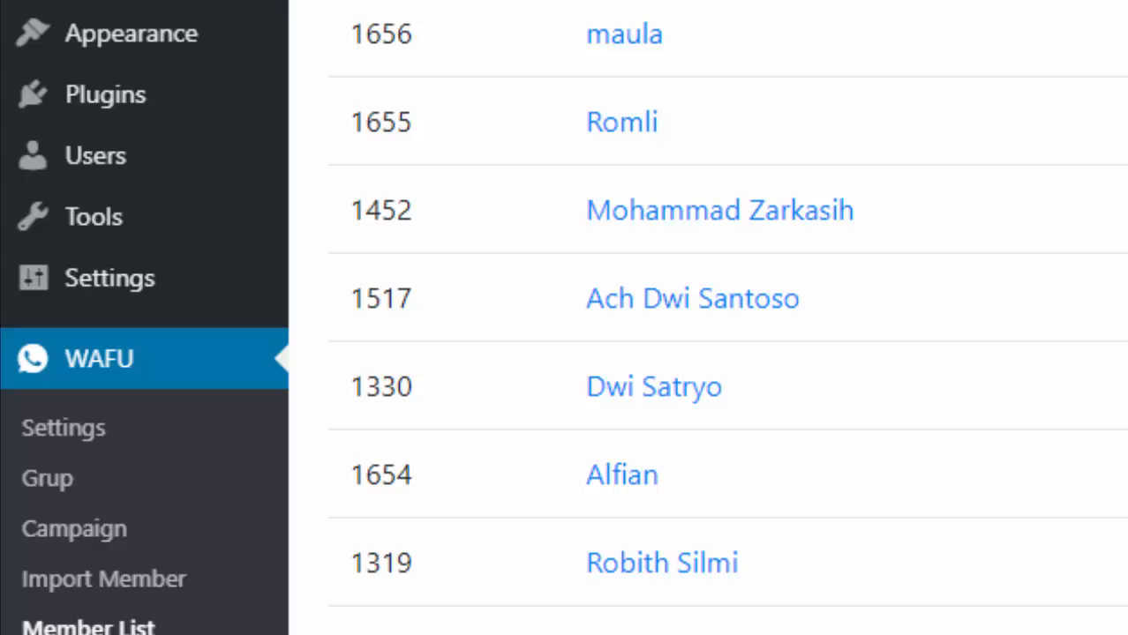
{"action": "scroll", "coordinate": [407, 211], "scroll_direction": "down", "scroll_amount": 8}
{"action": "scroll", "coordinate": [407, 211], "scroll_direction": "up", "scroll_amount": 8}
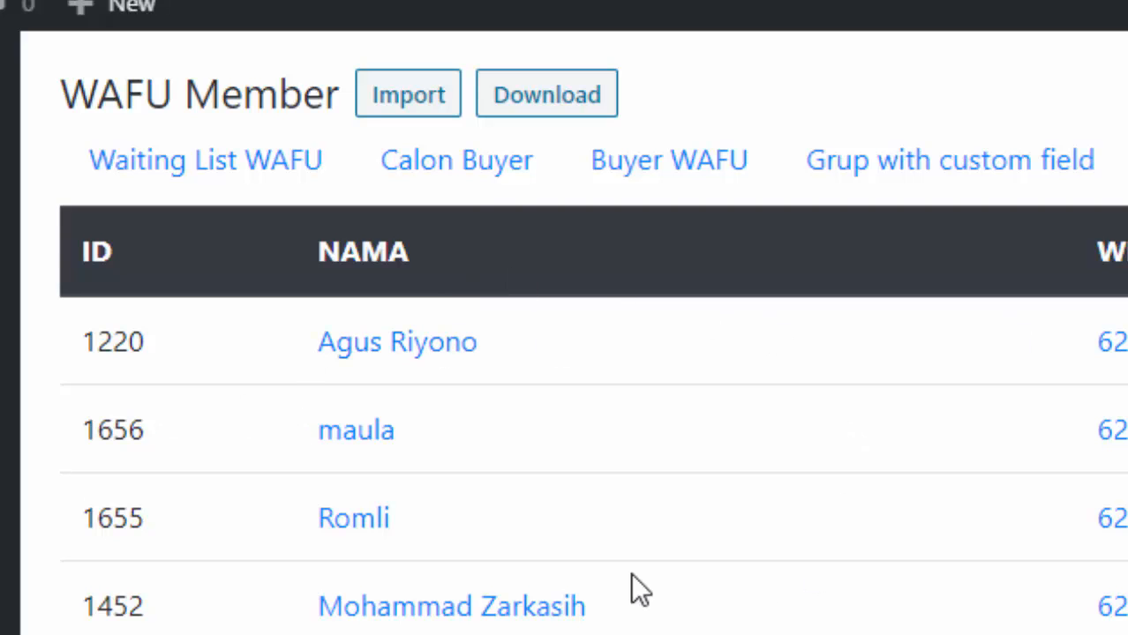
{"action": "scroll", "coordinate": [565, 353], "scroll_direction": "down", "scroll_amount": 8}
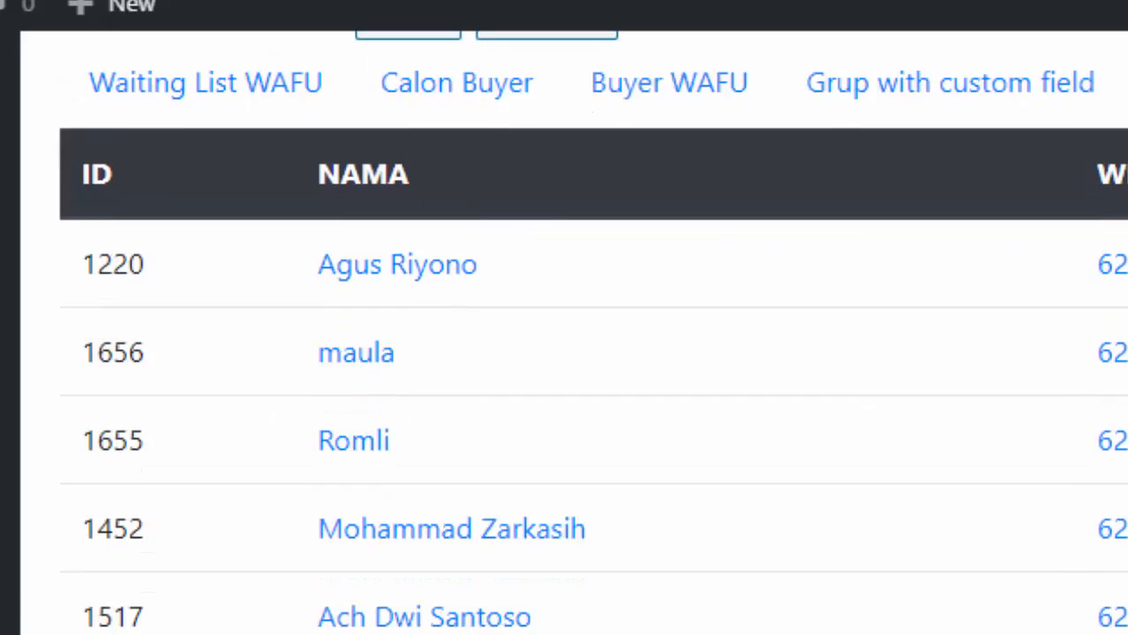
{"action": "scroll", "coordinate": [168, 231], "scroll_direction": "up", "scroll_amount": 10}
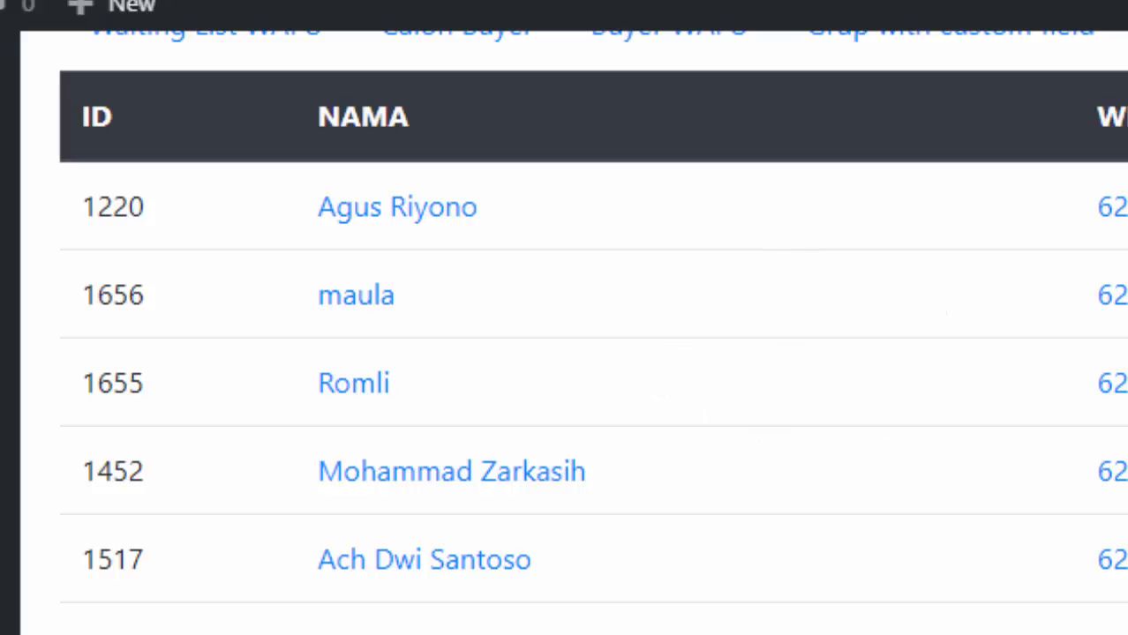
{"action": "scroll", "coordinate": [564, 353], "scroll_direction": "down", "scroll_amount": 8}
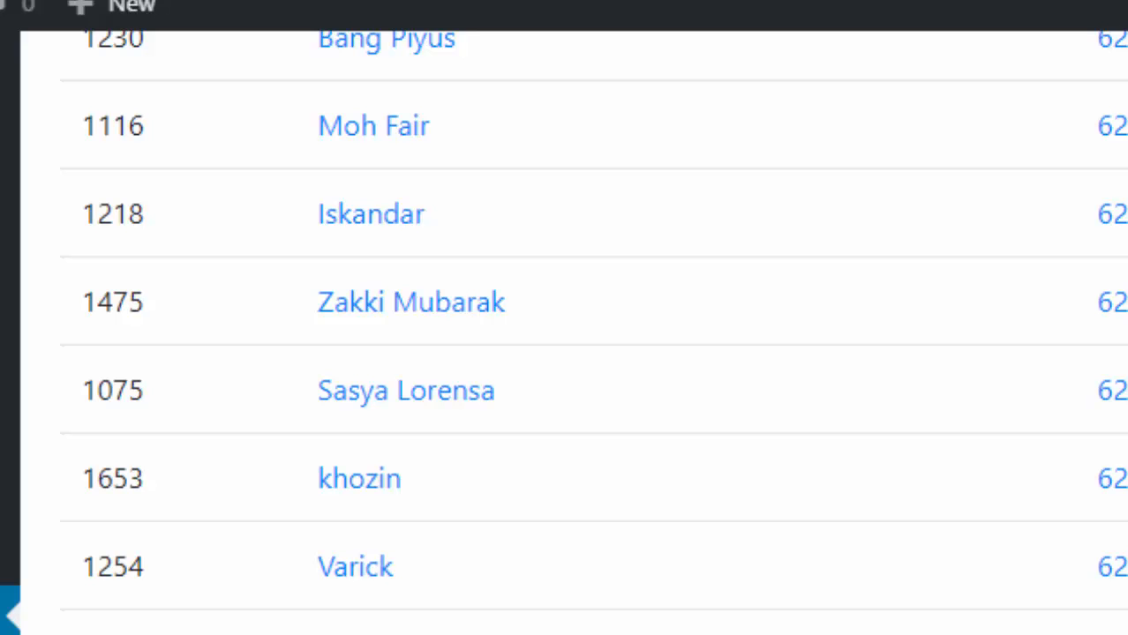
{"action": "double_click", "coordinate": [292, 609]}
{"action": "left_click", "coordinate": [496, 432]}
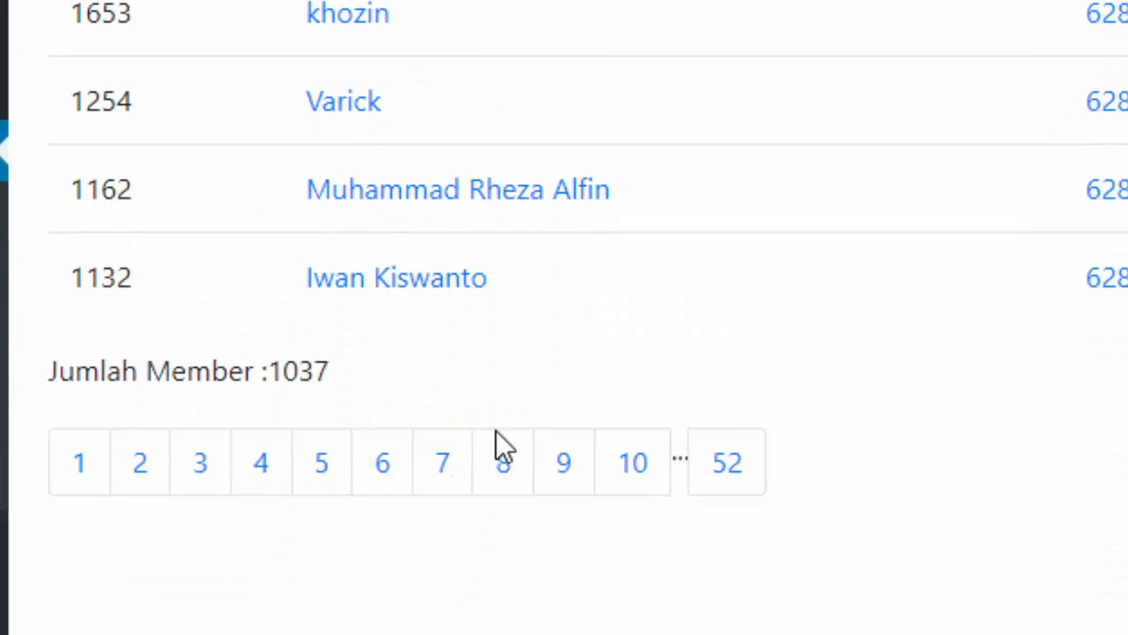
- Filter the member list to the Waiting List WAFU group and check that group's member count
{"action": "scroll", "coordinate": [1013, 623], "scroll_direction": "up", "scroll_amount": 6}
{"action": "scroll", "coordinate": [1012, 627], "scroll_direction": "up", "scroll_amount": 1}
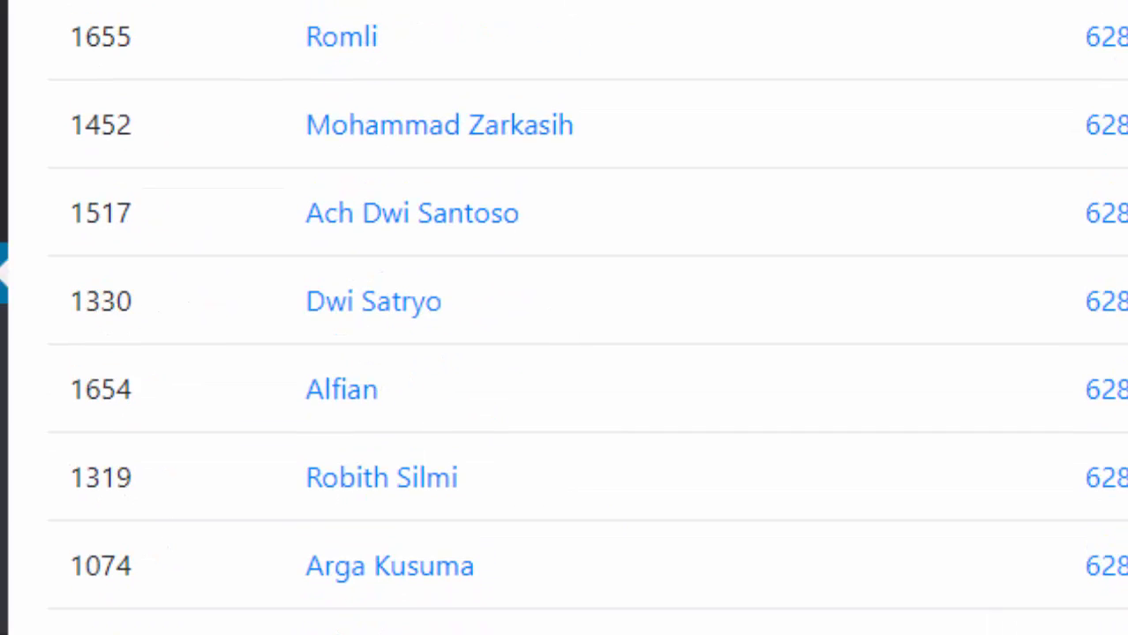
{"action": "scroll", "coordinate": [388, 151], "scroll_direction": "up", "scroll_amount": 5}
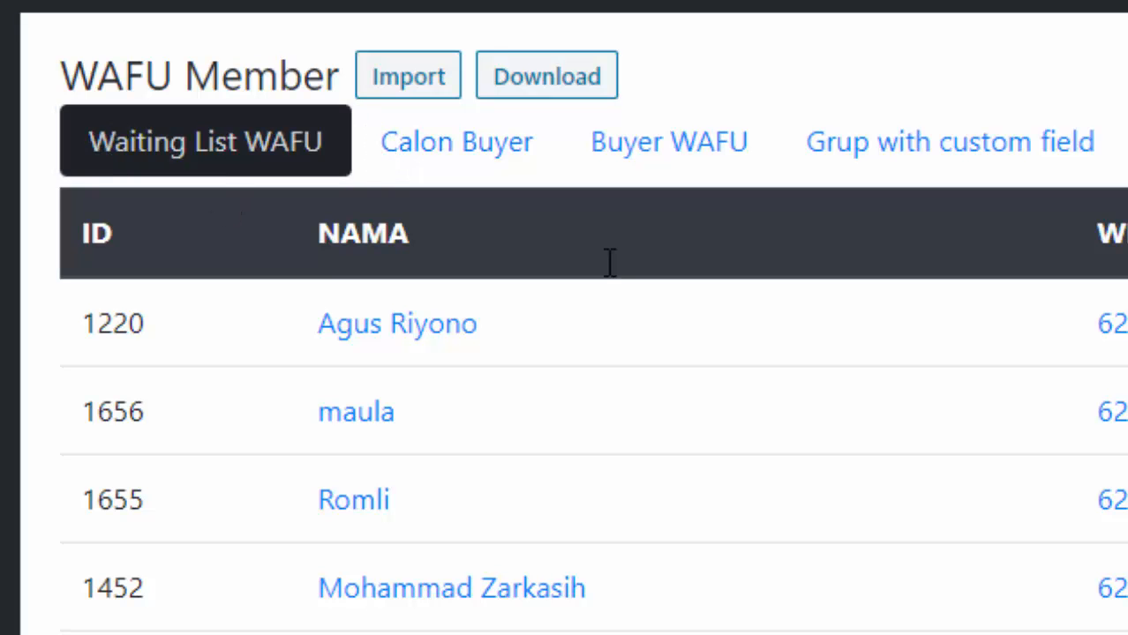
{"action": "scroll", "coordinate": [609, 262], "scroll_direction": "down", "scroll_amount": 5}
{"action": "scroll", "coordinate": [285, 246], "scroll_direction": "down", "scroll_amount": 5}
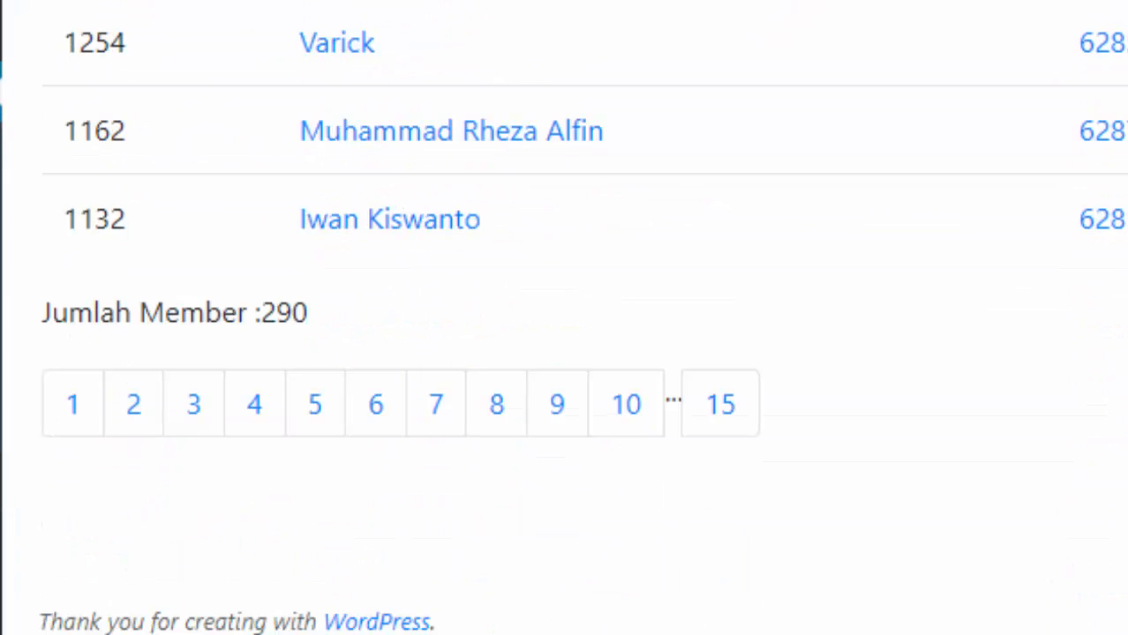
{"action": "double_click", "coordinate": [272, 304]}
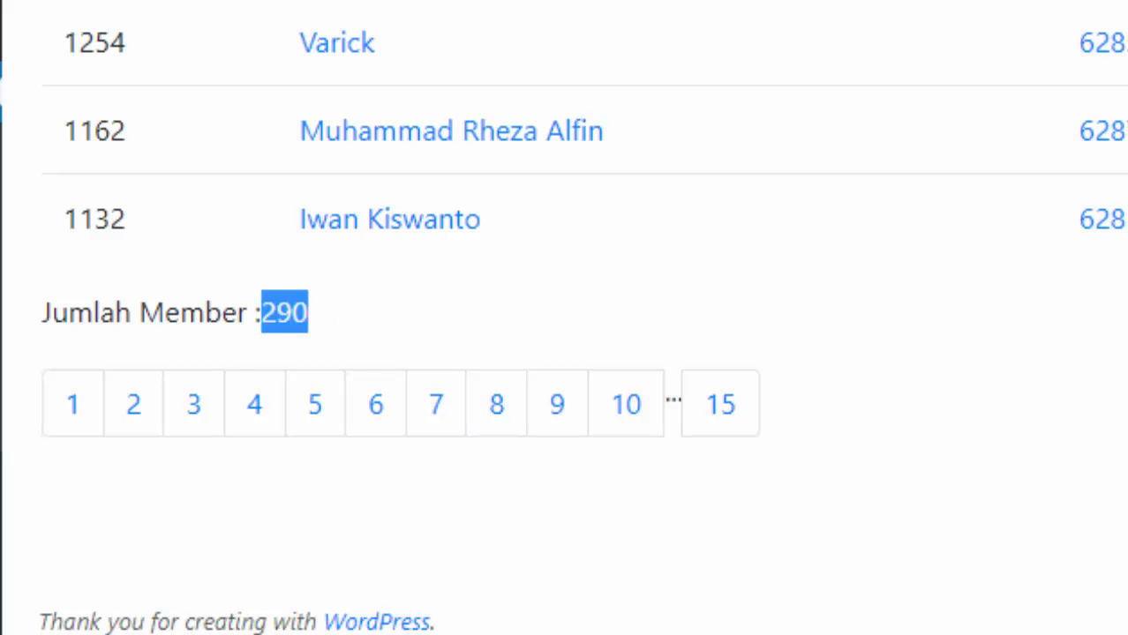
{"action": "scroll", "coordinate": [843, 309], "scroll_direction": "up", "scroll_amount": 10}
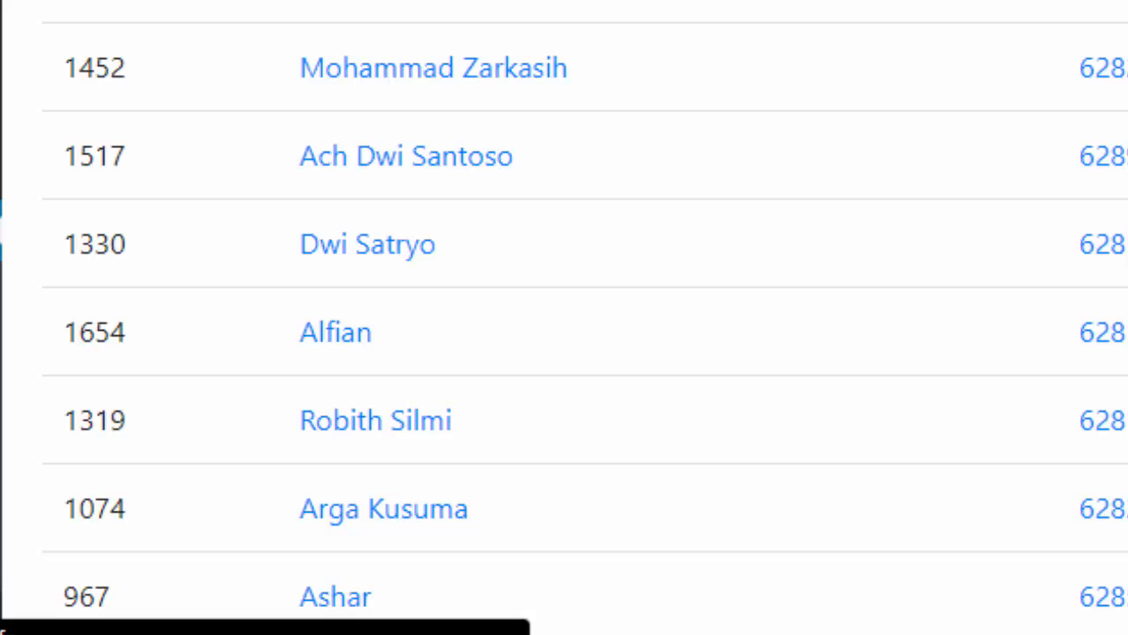
- View the members of Calon Buyer and Grup with custom field, and return to the Waiting List WAFU members
{"action": "left_click", "coordinate": [450, 123]}
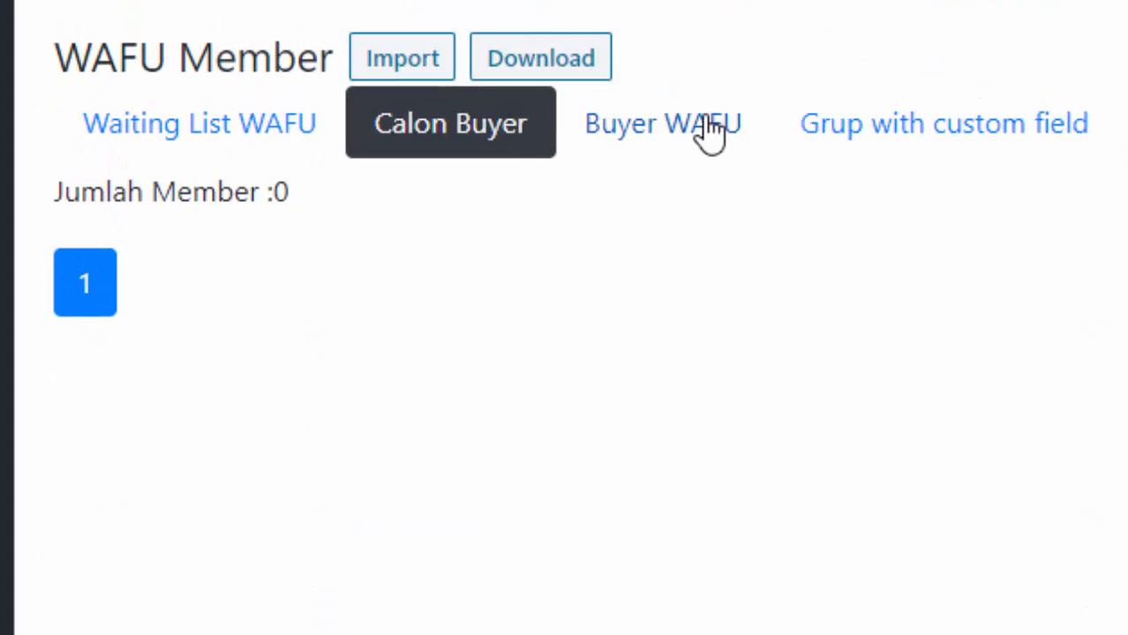
{"action": "left_click", "coordinate": [1082, 132]}
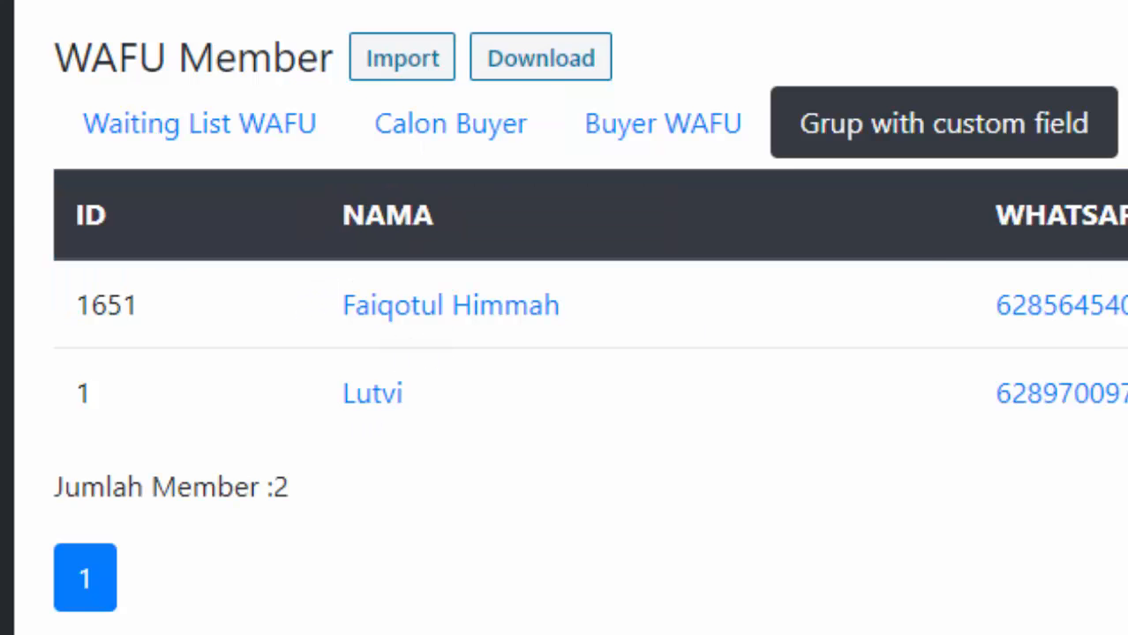
{"action": "left_click", "coordinate": [151, 126]}
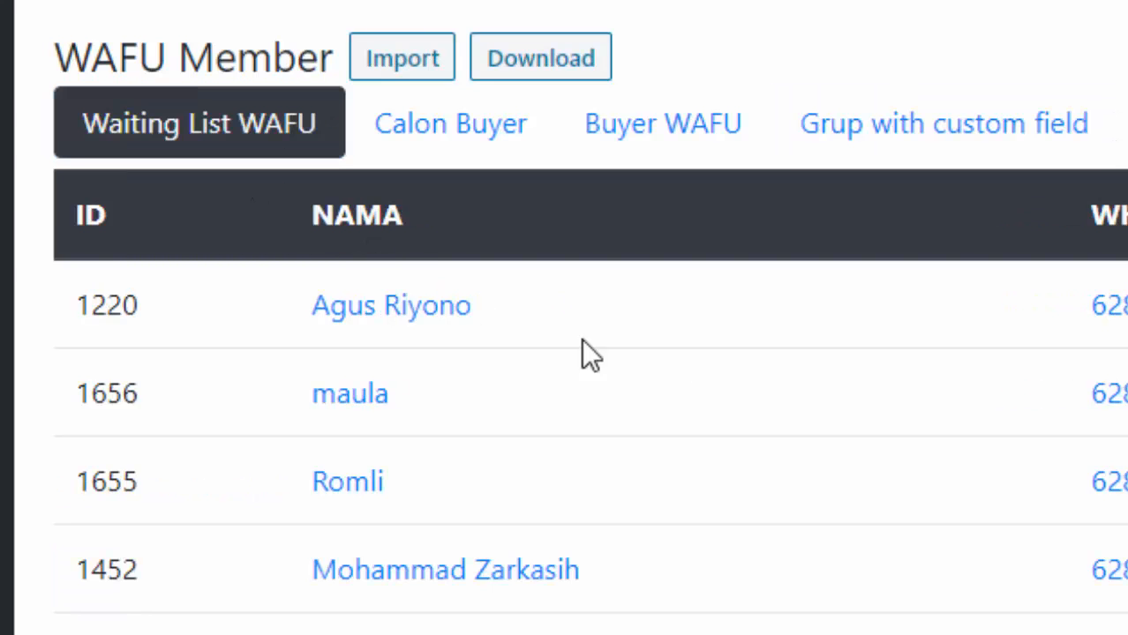
- Browse the Waiting List WAFU members and compare the Jml Member figures in the group overview
{"action": "scroll", "coordinate": [684, 322], "scroll_direction": "down", "scroll_amount": 5}
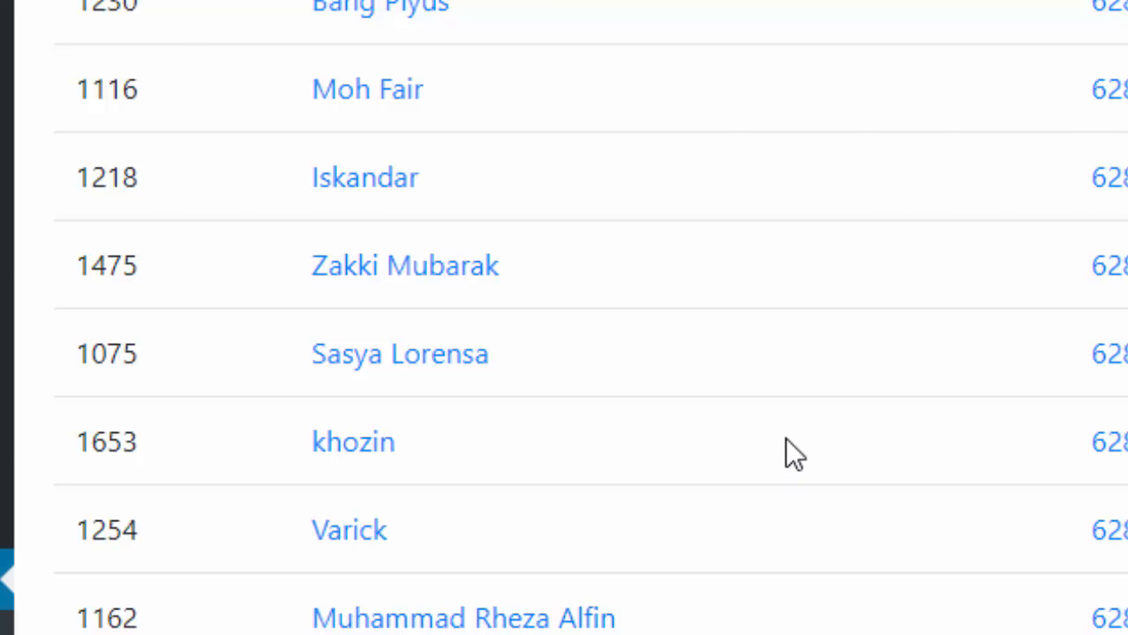
{"action": "scroll", "coordinate": [786, 437], "scroll_direction": "down", "scroll_amount": 5}
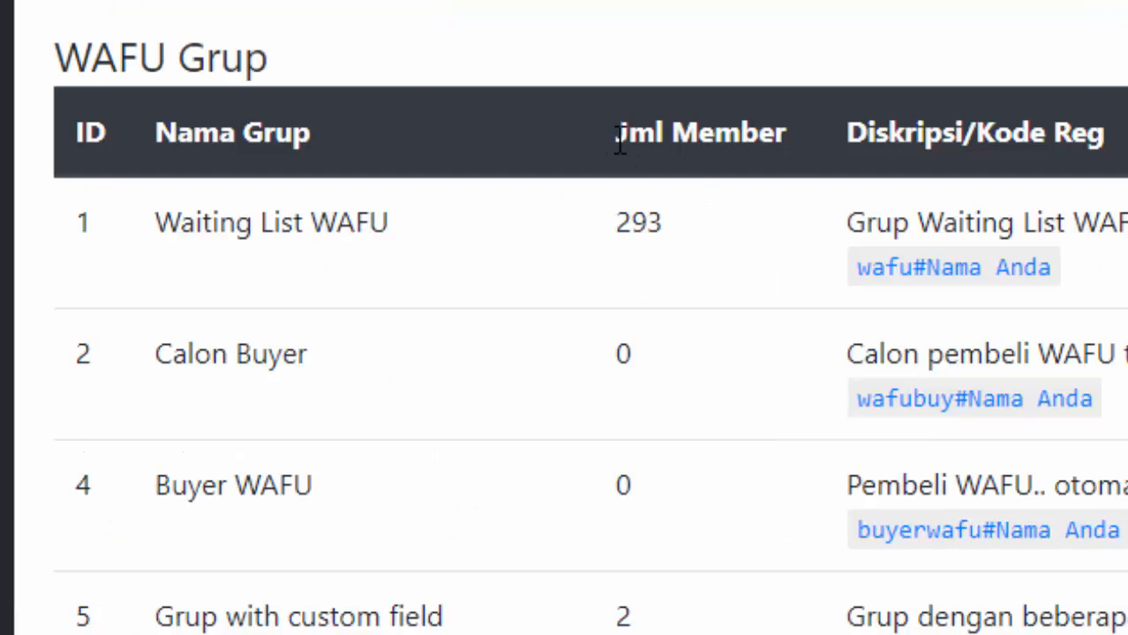
{"action": "left_click_drag", "start_coordinate": [619, 144], "coordinate": [757, 141]}
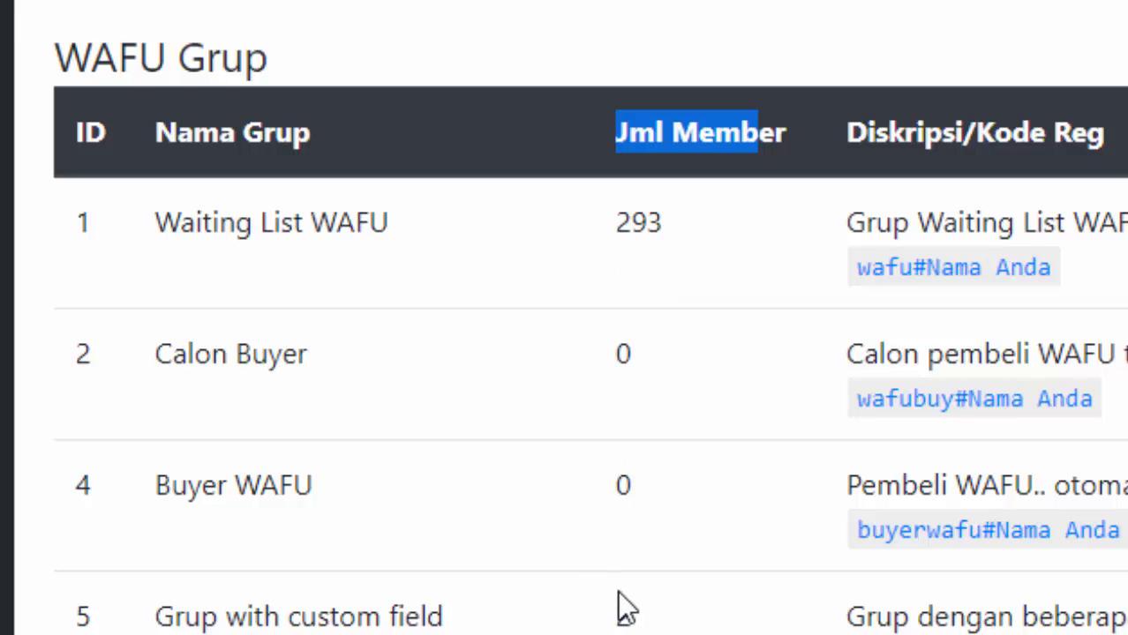
{"action": "scroll", "coordinate": [622, 606], "scroll_direction": "down", "scroll_amount": 4}
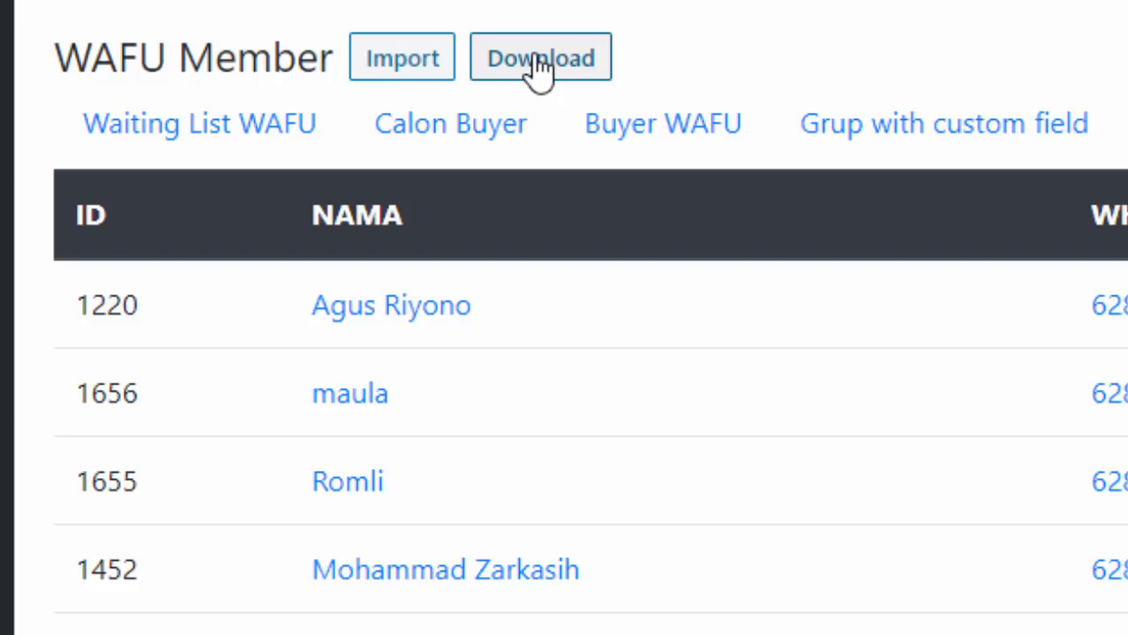
- Download the full member list as an Excel worksheet, overwriting the existing member.xlsx
{"action": "left_click", "coordinate": [538, 60]}
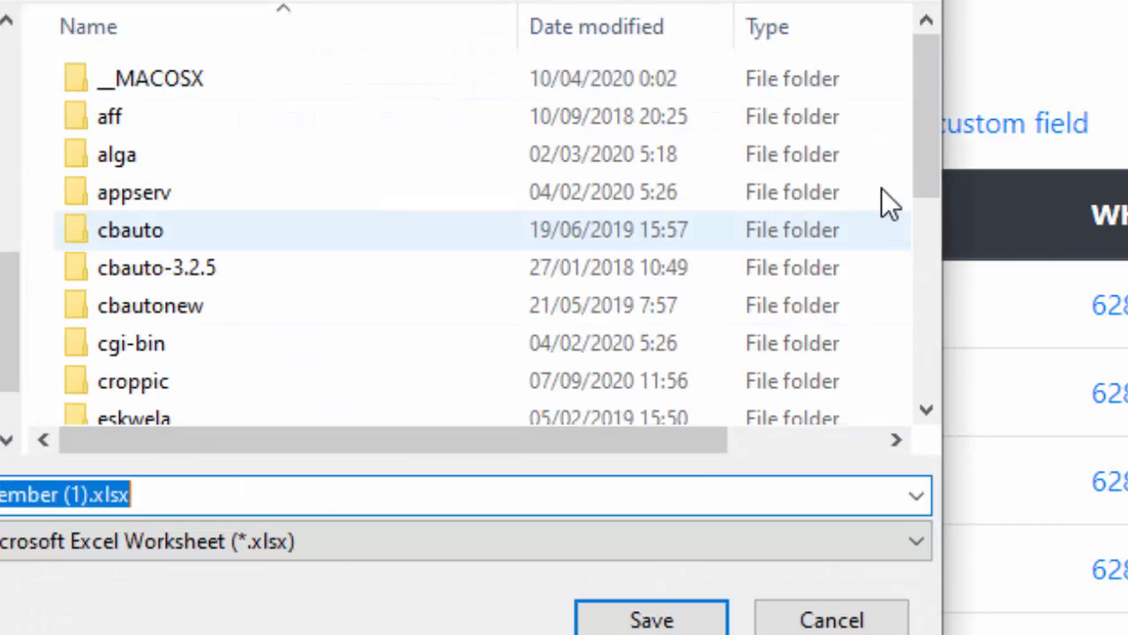
{"action": "left_click_drag", "start_coordinate": [924, 156], "coordinate": [924, 378]}
{"action": "left_click", "coordinate": [189, 370]}
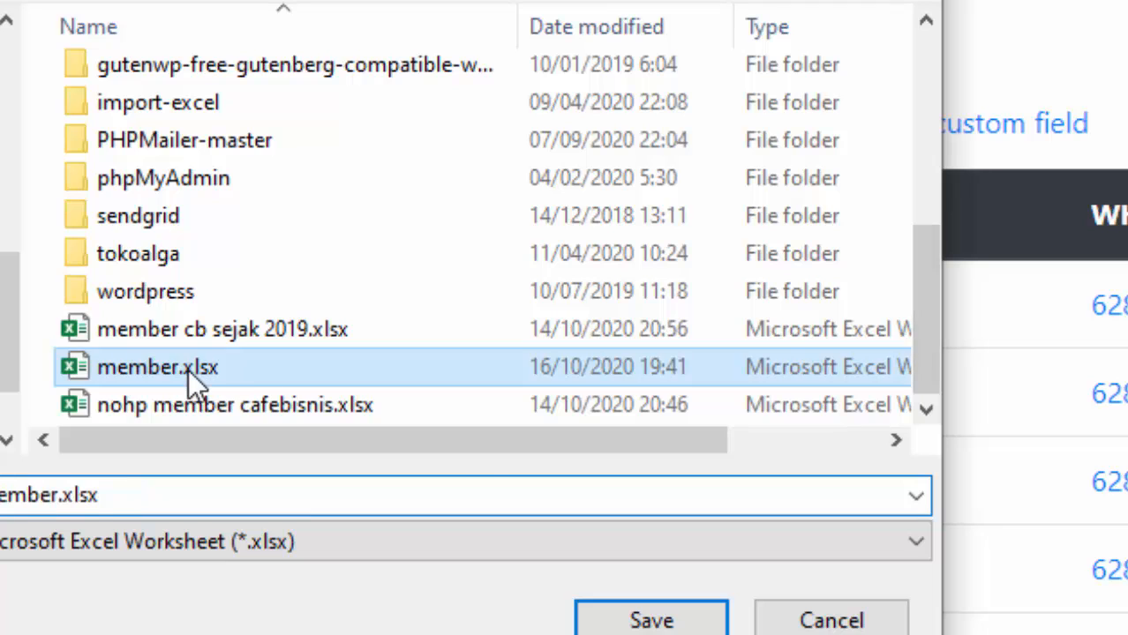
{"action": "left_click", "coordinate": [626, 618]}
{"action": "left_click", "coordinate": [1061, 512]}
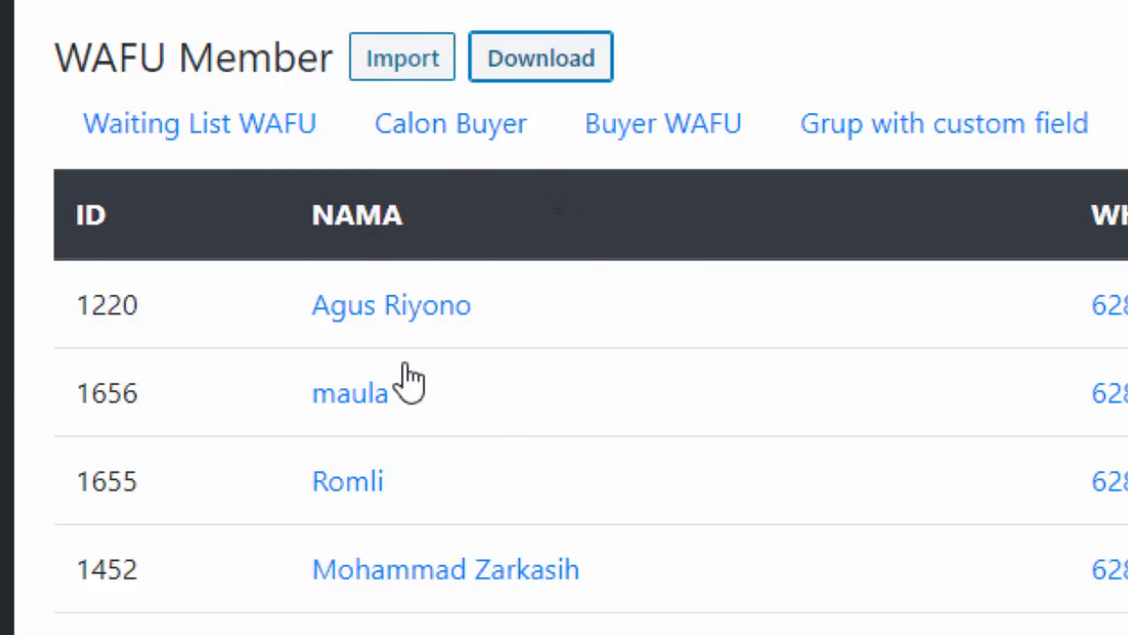
- Open the broadcast page to view the existing broadcasts and the Kirim Broadcast form
{"action": "scroll", "coordinate": [496, 350], "scroll_direction": "down", "scroll_amount": 2}
{"action": "scroll", "coordinate": [609, 358], "scroll_direction": "up", "scroll_amount": 2}
{"action": "scroll", "coordinate": [707, 456], "scroll_direction": "down", "scroll_amount": 4}
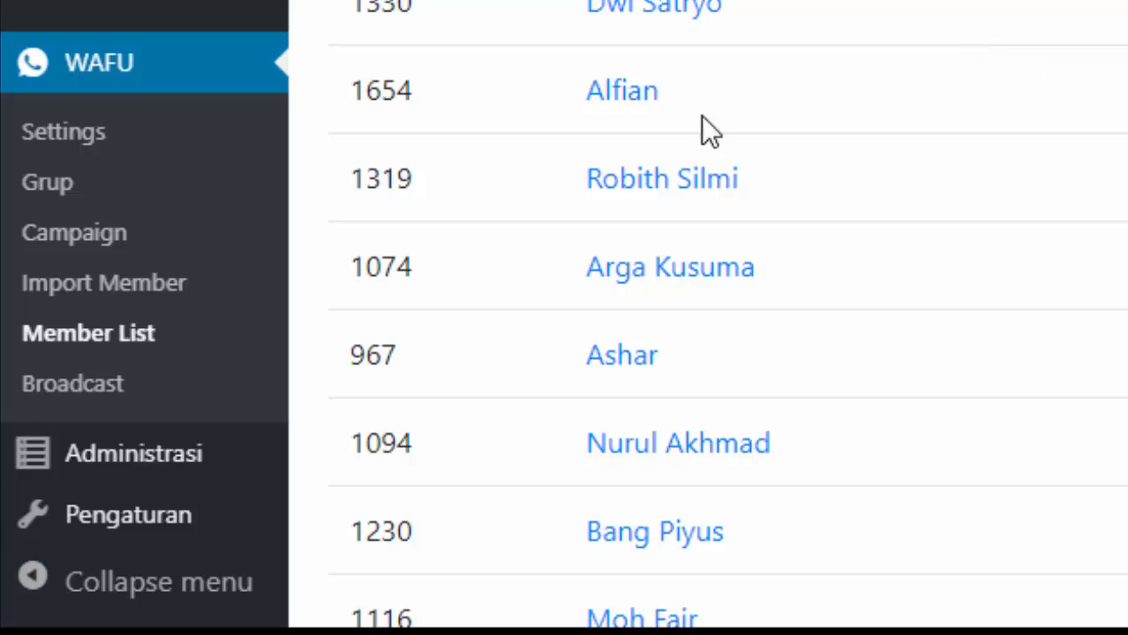
{"action": "left_click", "coordinate": [97, 385]}
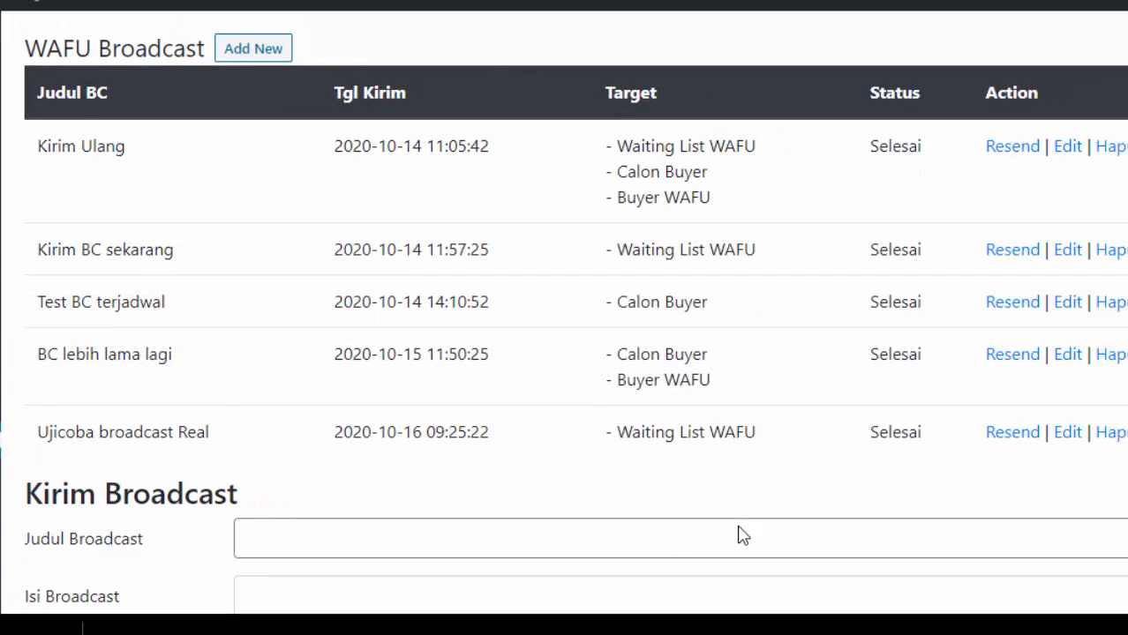
- Examine the Kirim Broadcast form and the existing broadcasts' targets, statuses and Resend, Edit and Hapus actions
{"action": "scroll", "coordinate": [359, 199], "scroll_direction": "down", "scroll_amount": 3}
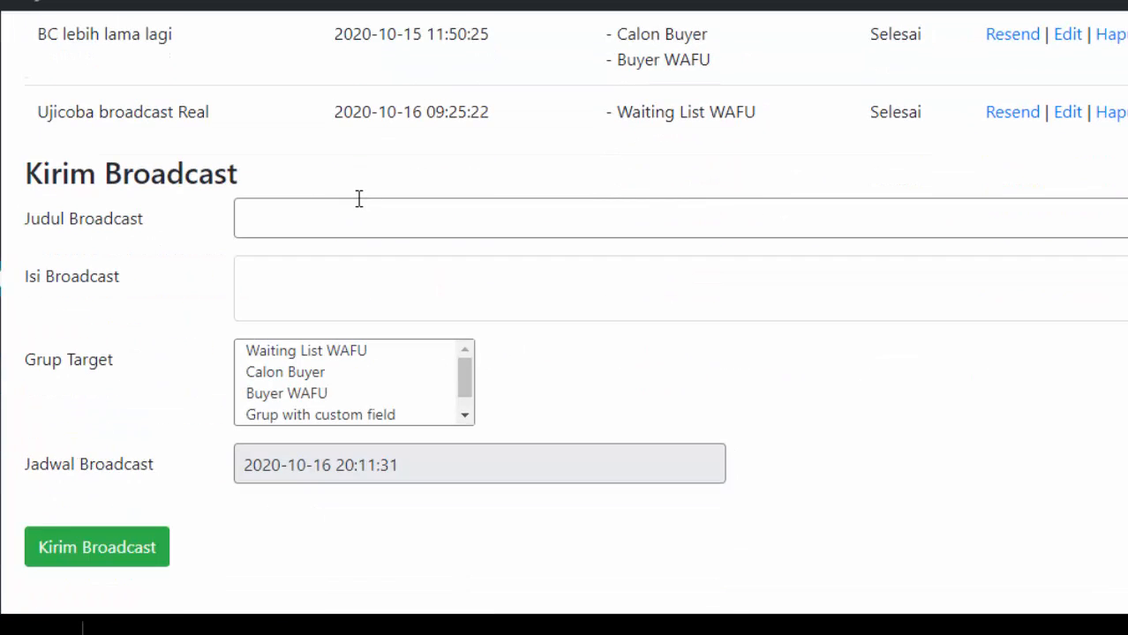
{"action": "scroll", "coordinate": [358, 206], "scroll_direction": "up", "scroll_amount": 3}
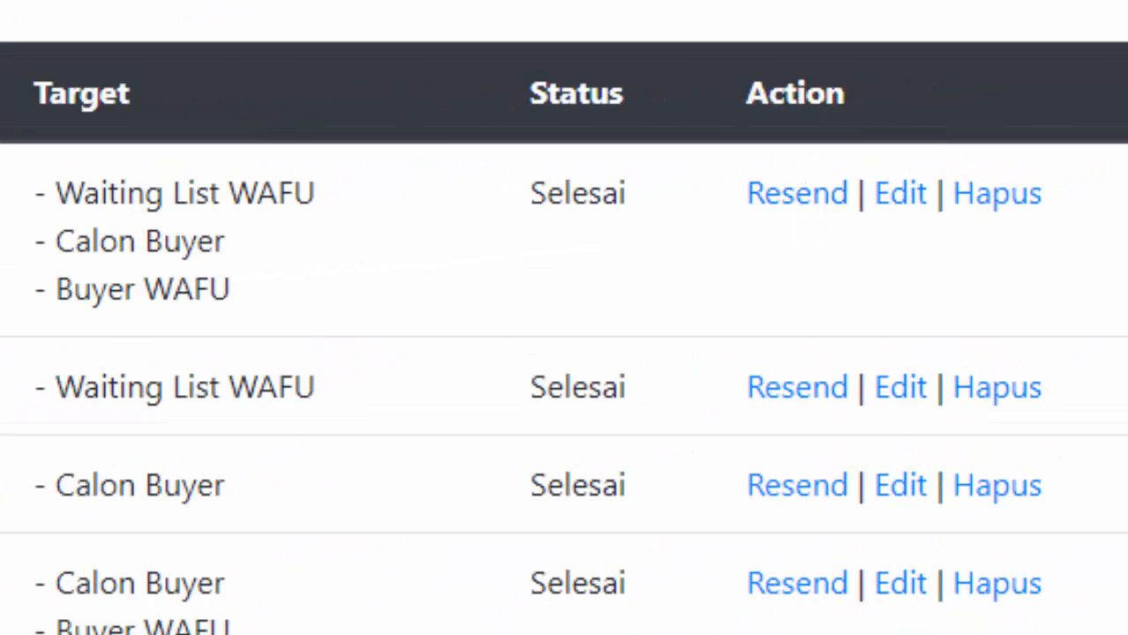
{"action": "scroll", "coordinate": [564, 332], "scroll_direction": "down", "scroll_amount": 2}
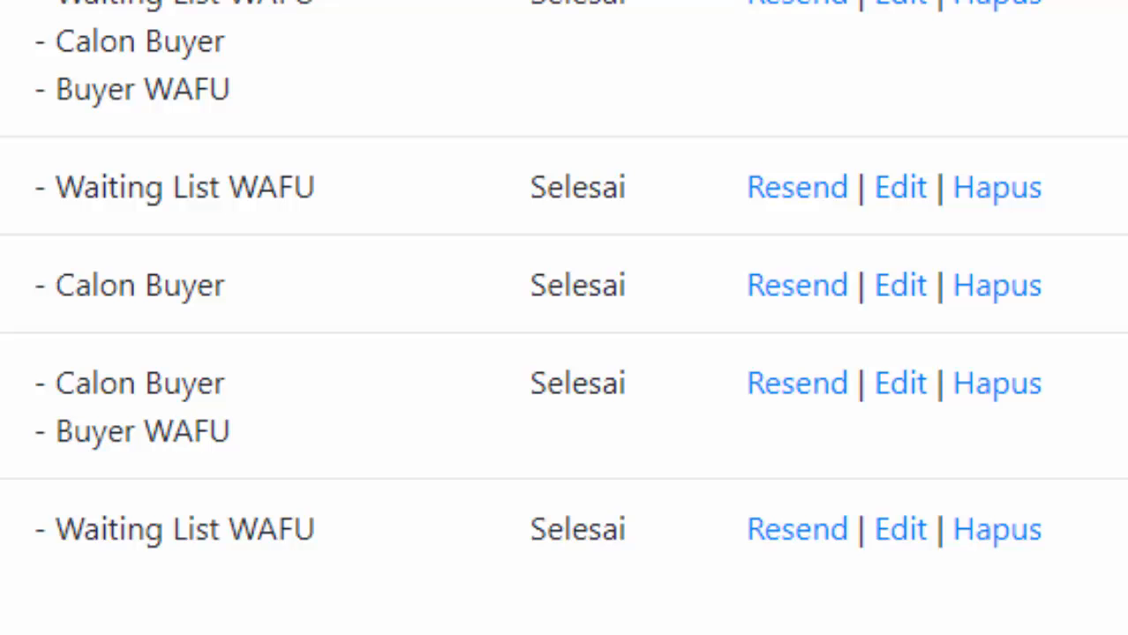
{"action": "scroll", "coordinate": [944, 245], "scroll_direction": "up", "scroll_amount": 2}
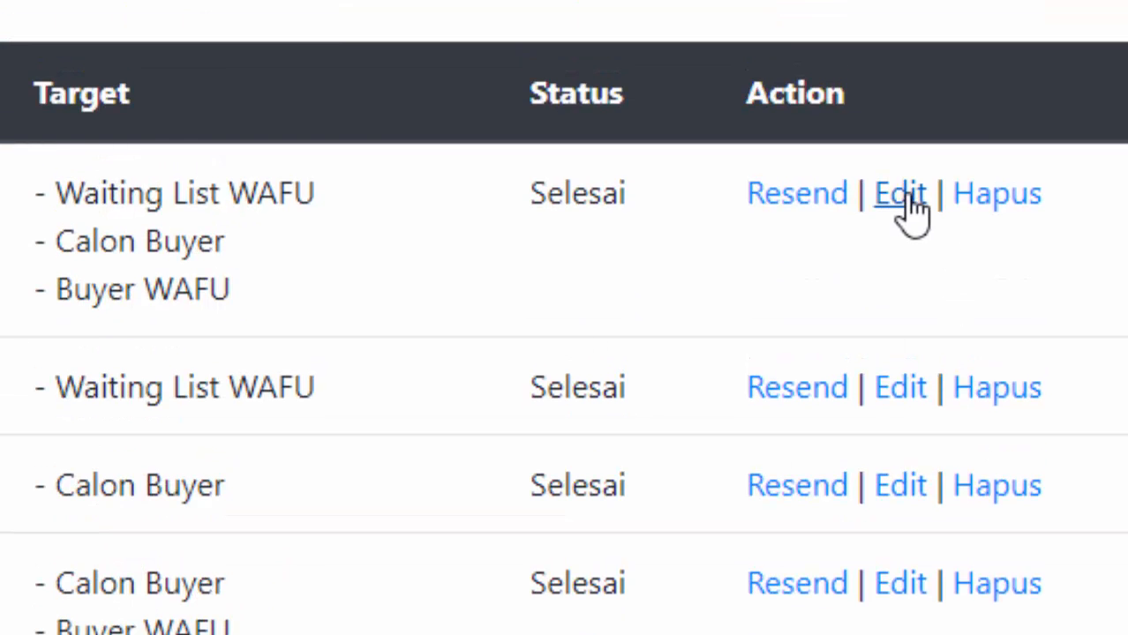
{"action": "scroll", "coordinate": [111, 558], "scroll_direction": "down", "scroll_amount": 4}
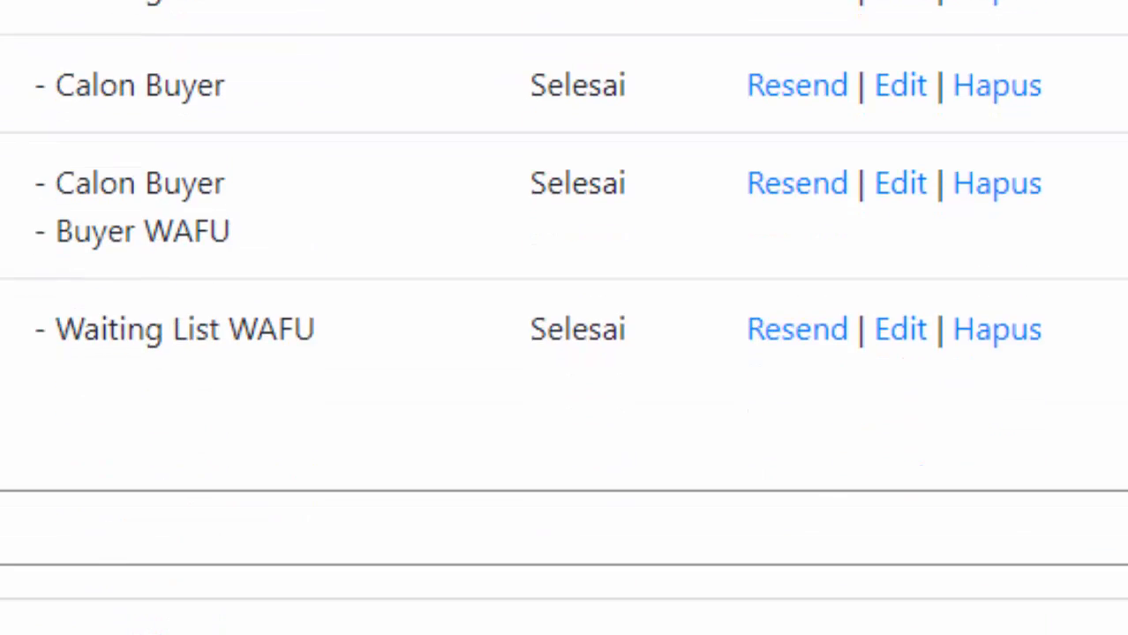
{"action": "scroll", "coordinate": [584, 609], "scroll_direction": "down", "scroll_amount": 3}
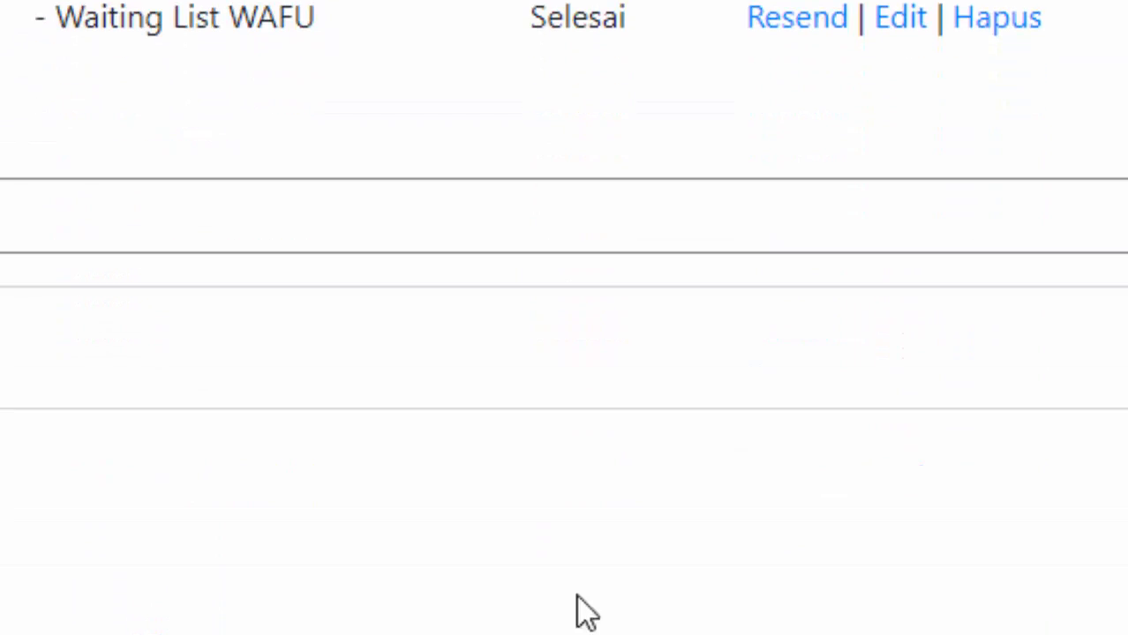
{"action": "scroll", "coordinate": [585, 608], "scroll_direction": "up", "scroll_amount": 7}
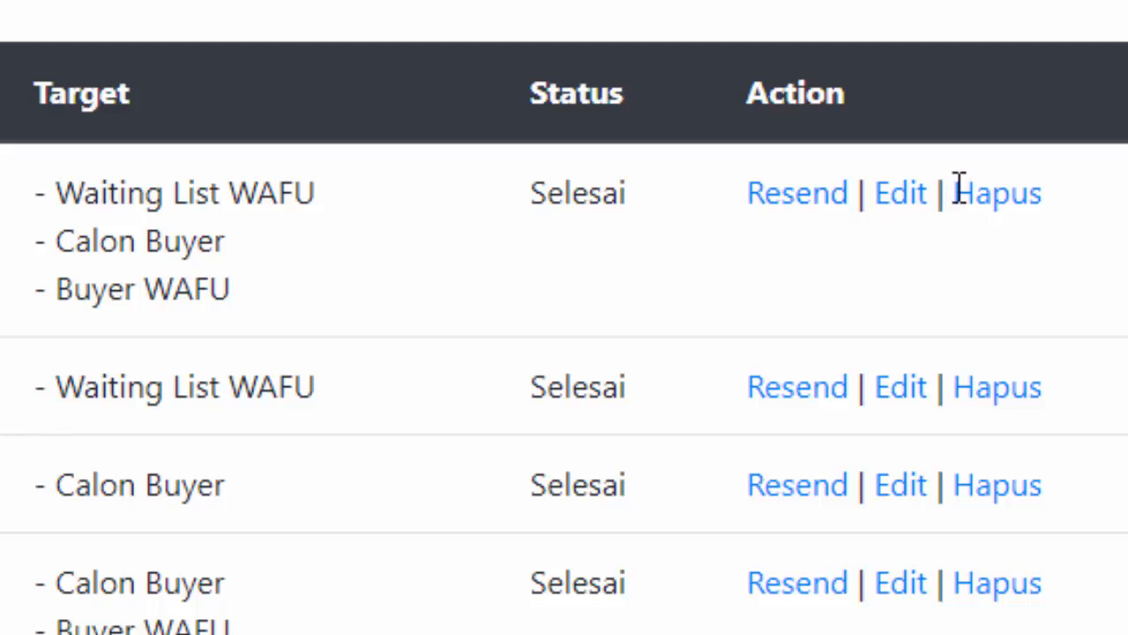
{"action": "scroll", "coordinate": [26, 344], "scroll_direction": "down", "scroll_amount": 4}
{"action": "scroll", "coordinate": [24, 344], "scroll_direction": "down", "scroll_amount": 3}
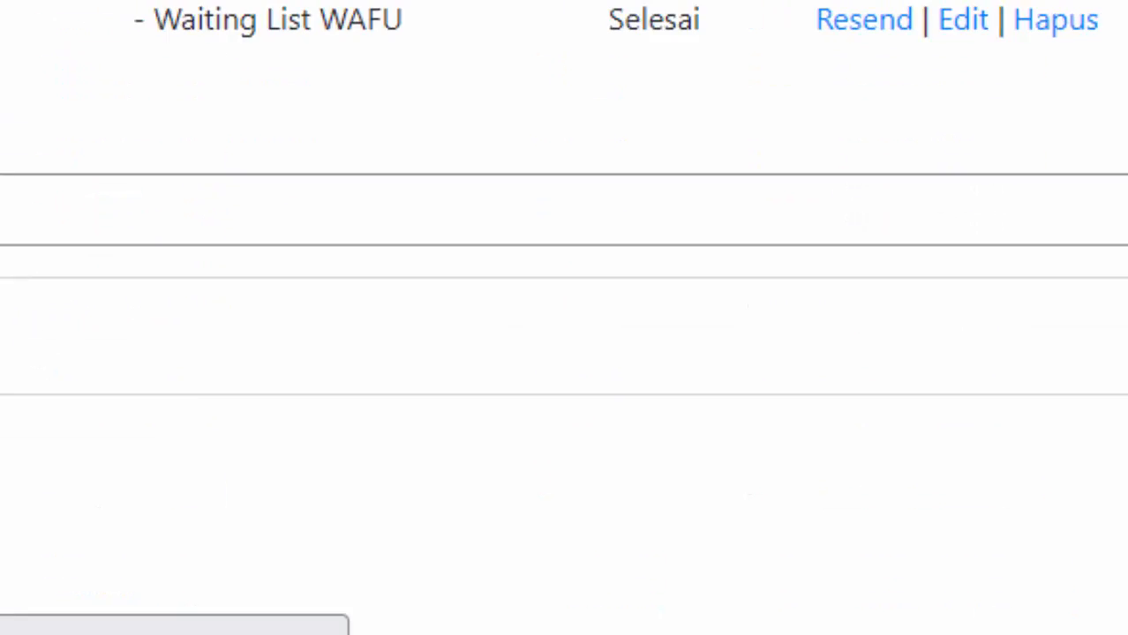
- Review the broadcast titles Kirim BC sekarang and Test BC terjadwal in the broadcast list
{"action": "left_click", "coordinate": [365, 181]}
{"action": "scroll", "coordinate": [251, 199], "scroll_direction": "up", "scroll_amount": 4}
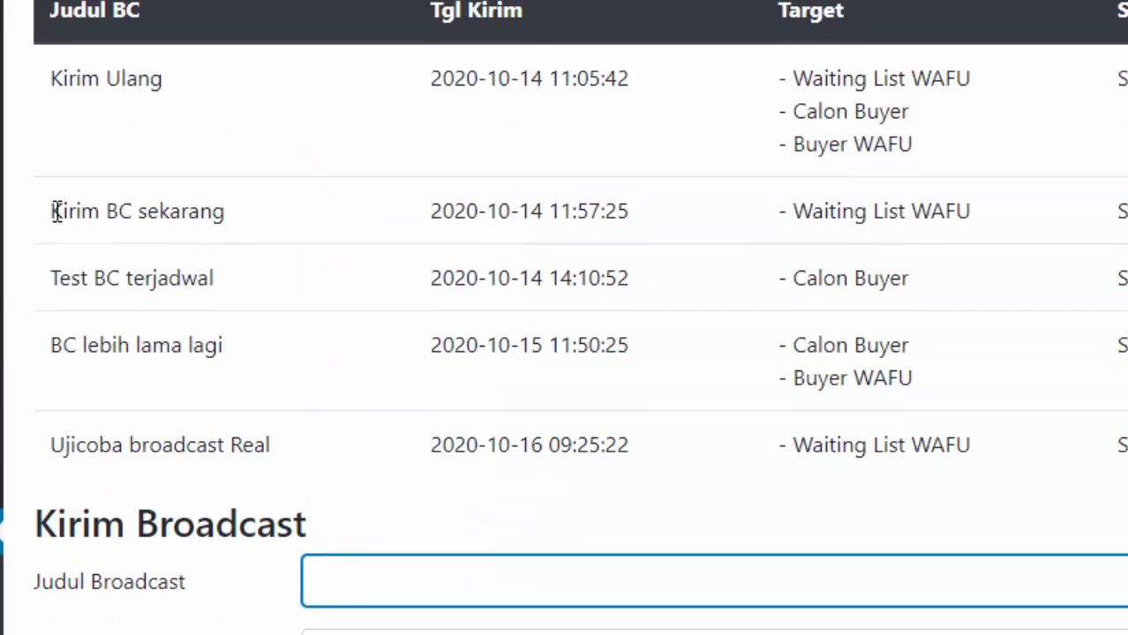
{"action": "left_click_drag", "start_coordinate": [53, 212], "coordinate": [226, 211]}
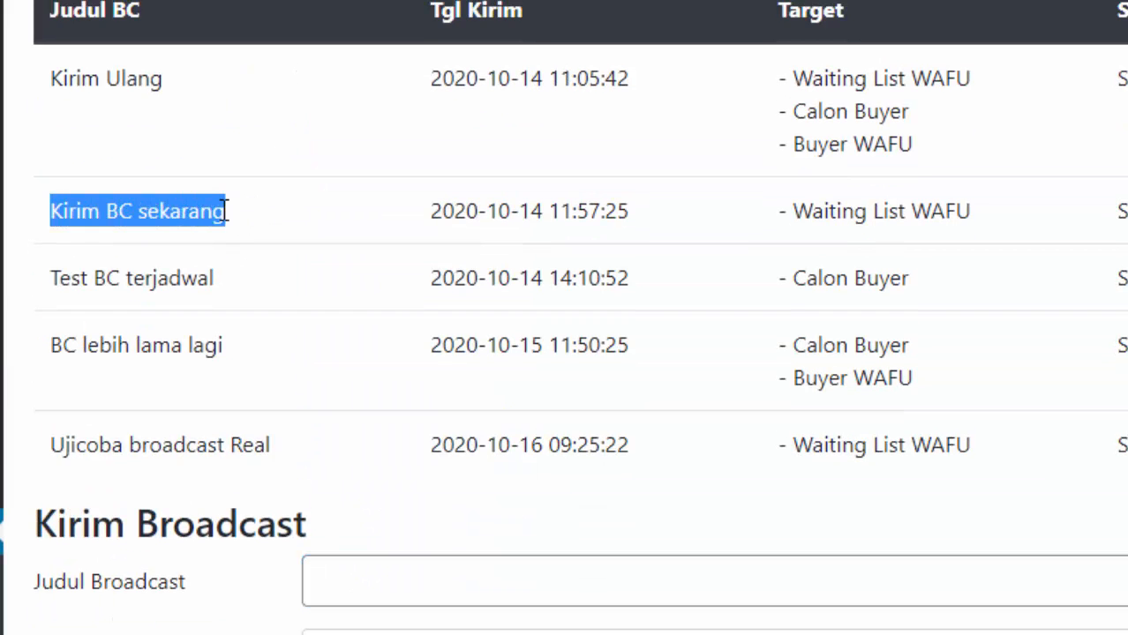
{"action": "left_click_drag", "start_coordinate": [219, 280], "coordinate": [46, 280]}
{"action": "left_click", "coordinate": [92, 279]}
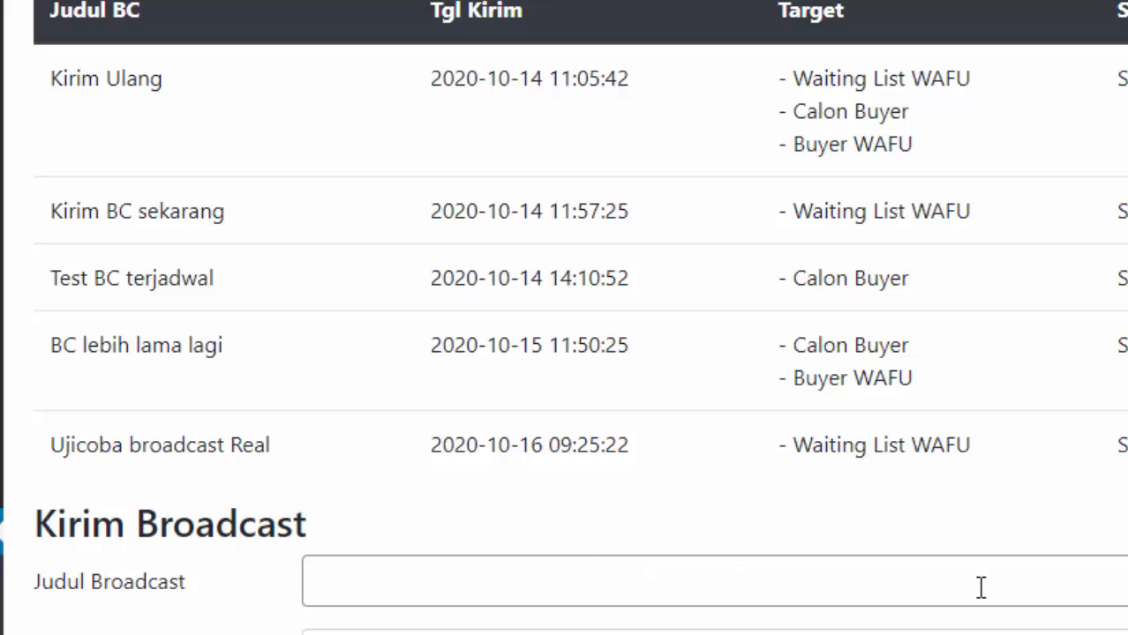
{"action": "scroll", "coordinate": [447, 515], "scroll_direction": "down", "scroll_amount": 1}
{"action": "scroll", "coordinate": [453, 527], "scroll_direction": "down", "scroll_amount": 3}
{"action": "scroll", "coordinate": [440, 297], "scroll_direction": "up", "scroll_amount": 3}
{"action": "scroll", "coordinate": [174, 221], "scroll_direction": "down", "scroll_amount": 5}
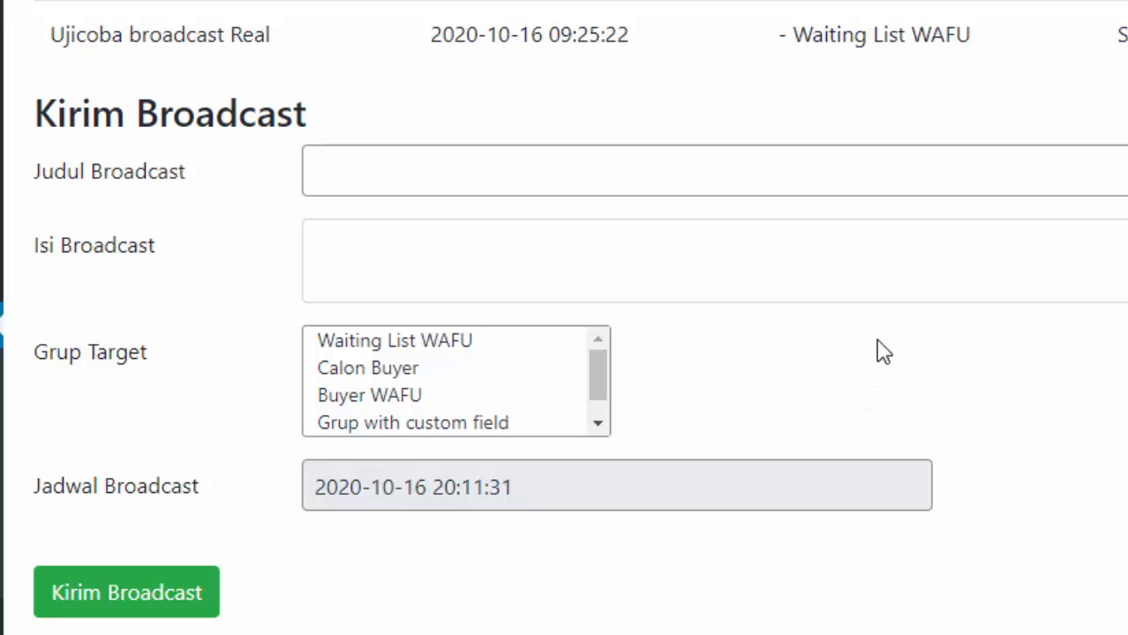
{"action": "mouse_move", "coordinate": [596, 368]}
{"action": "left_mouse_down"}
{"action": "mouse_move", "coordinate": [597, 415]}
{"action": "mouse_move", "coordinate": [599, 362]}
{"action": "left_mouse_up"}
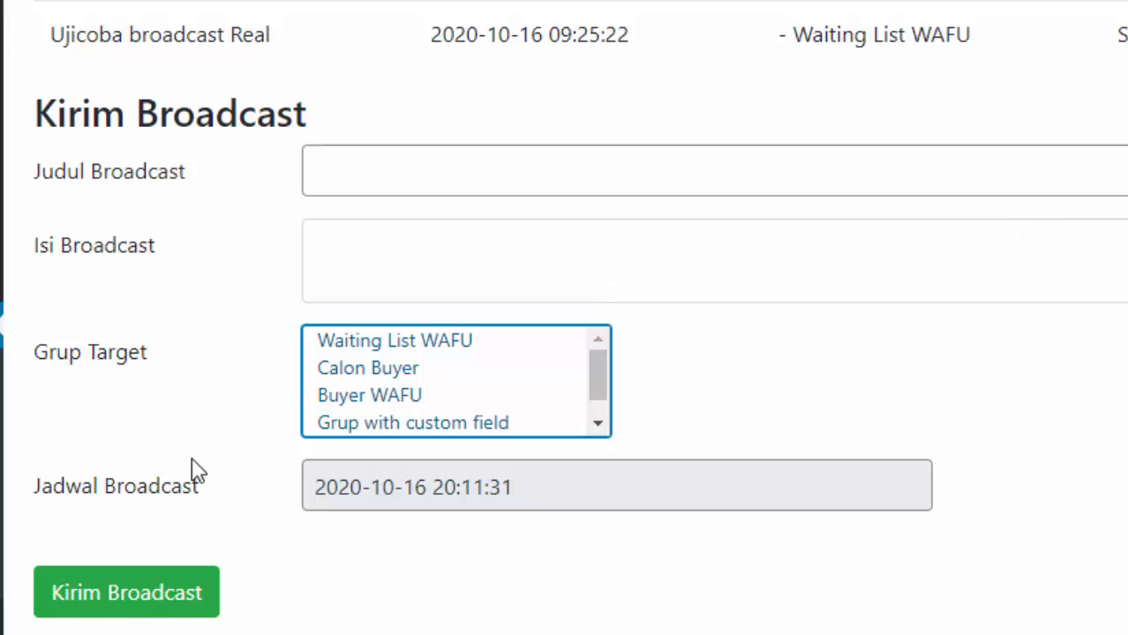
{"action": "left_click", "coordinate": [408, 492]}
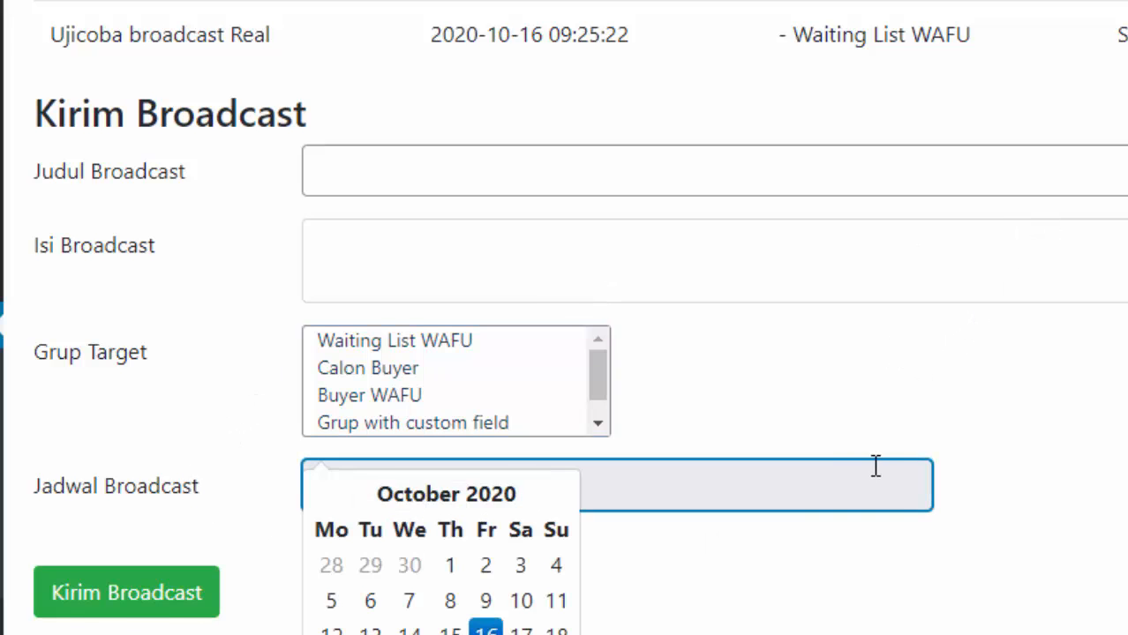
{"action": "scroll", "coordinate": [667, 587], "scroll_direction": "down", "scroll_amount": 1}
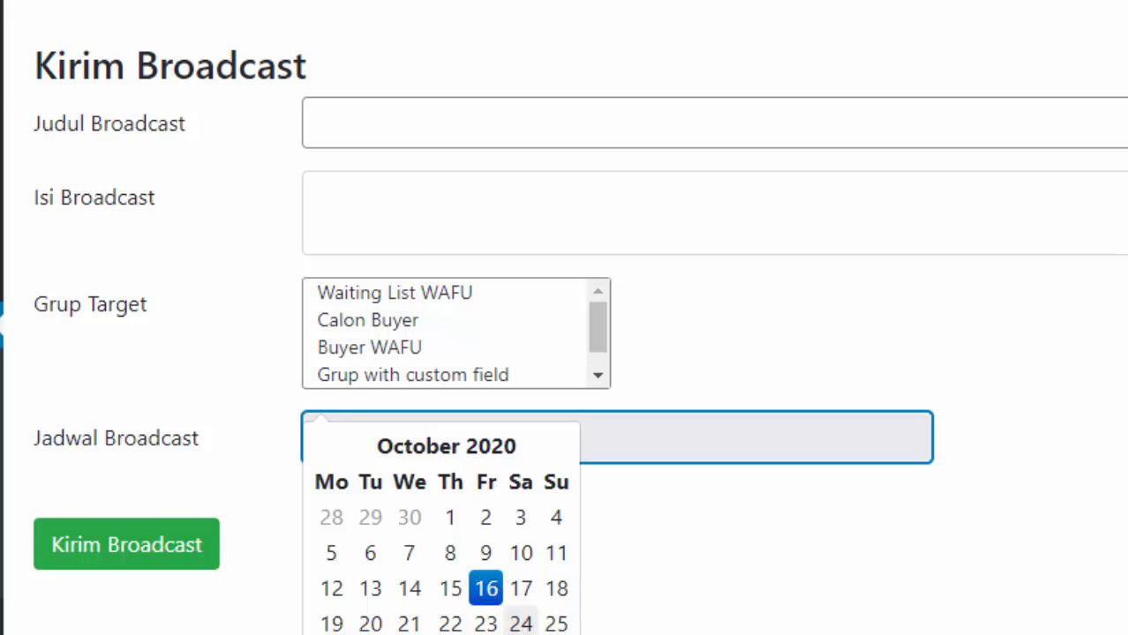
{"action": "left_click", "coordinate": [485, 623]}
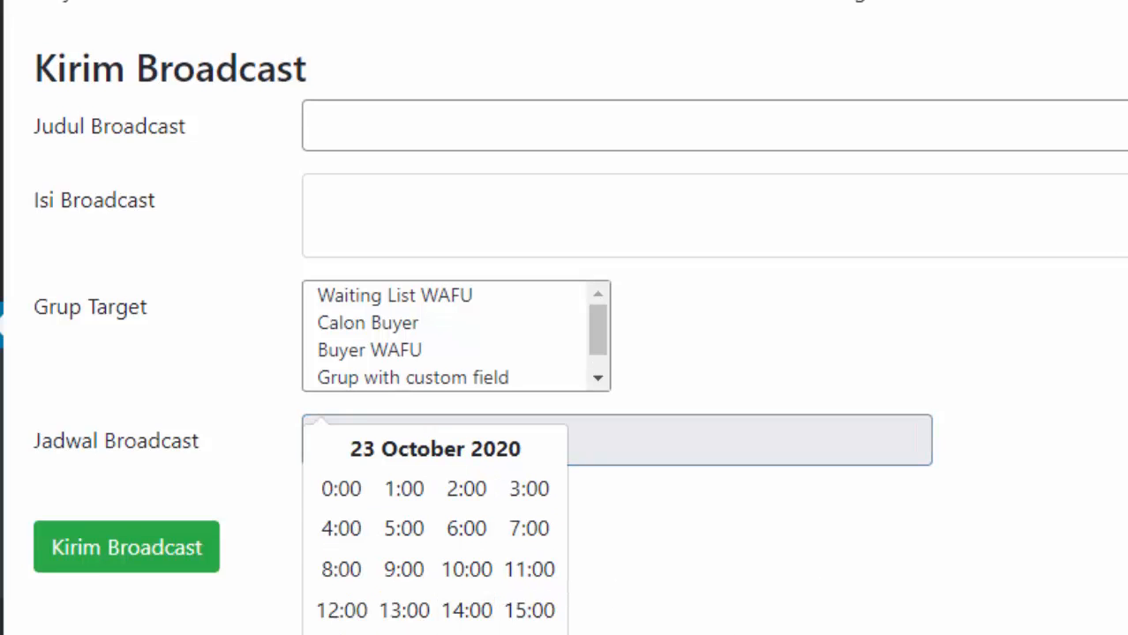
{"action": "left_click", "coordinate": [404, 634]}
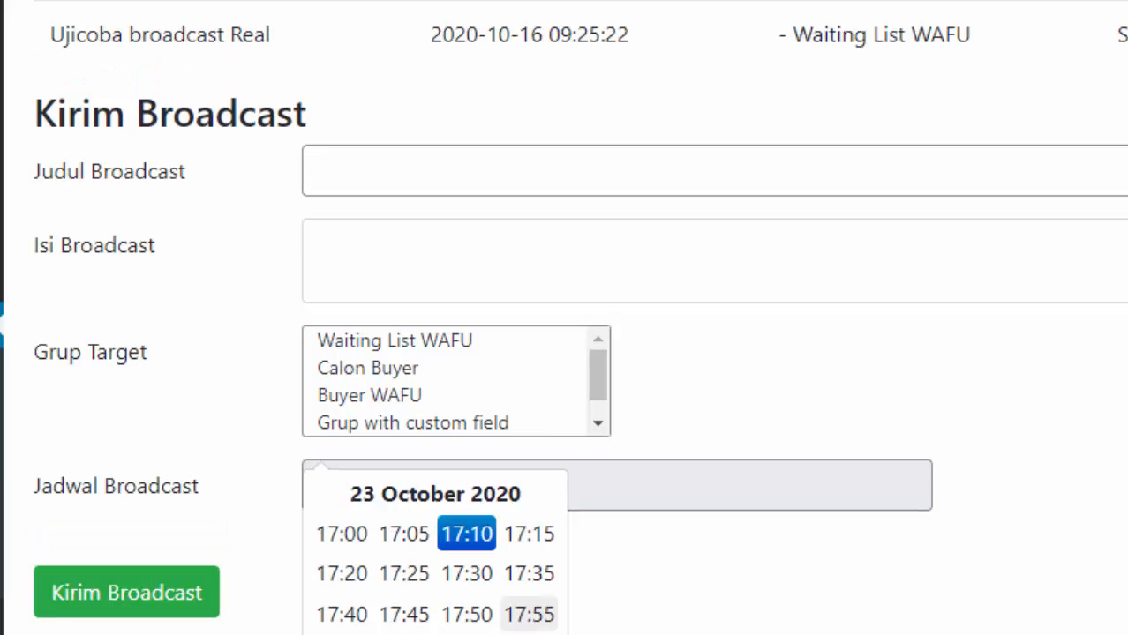
{"action": "left_click", "coordinate": [528, 574]}
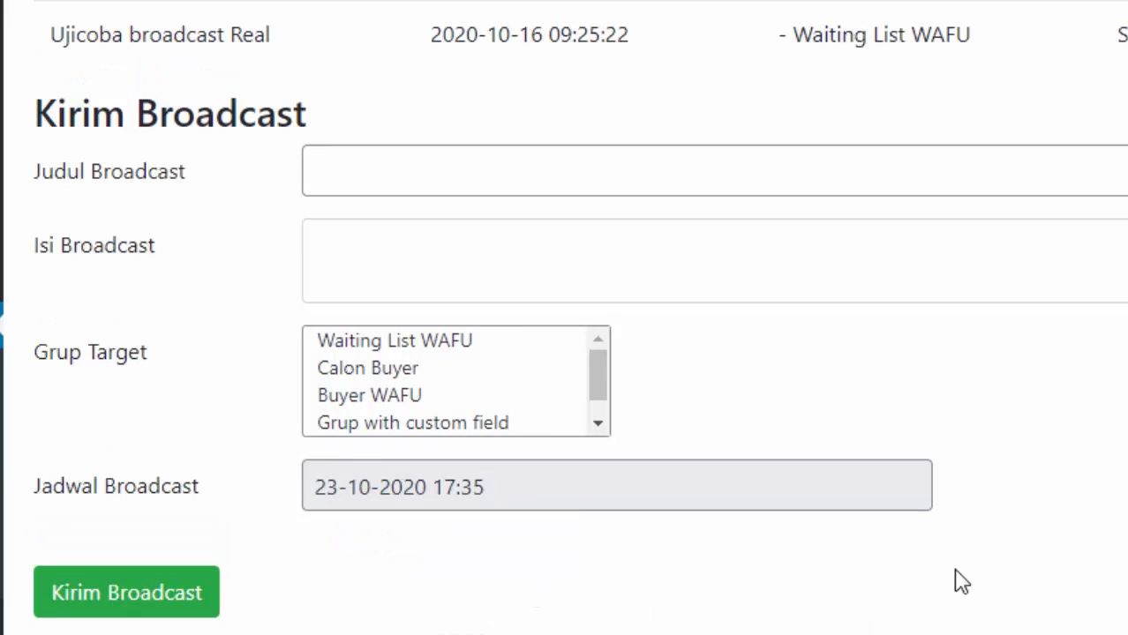
{"action": "scroll", "coordinate": [564, 317], "scroll_direction": "up", "scroll_amount": 5}
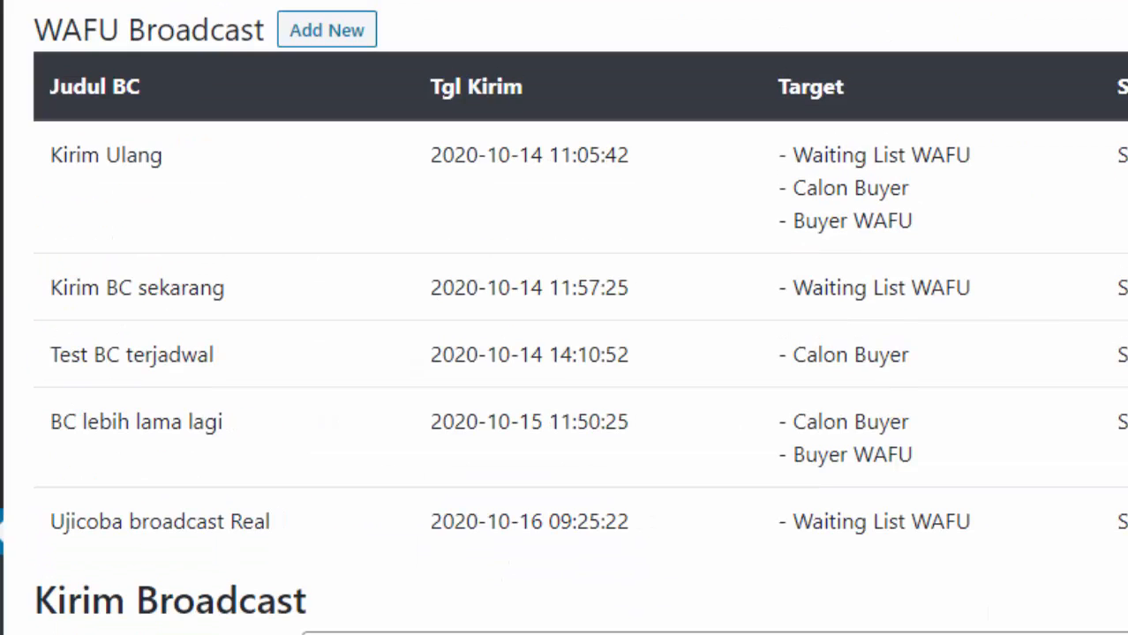
{"action": "scroll", "coordinate": [716, 362], "scroll_direction": "down", "scroll_amount": 3}
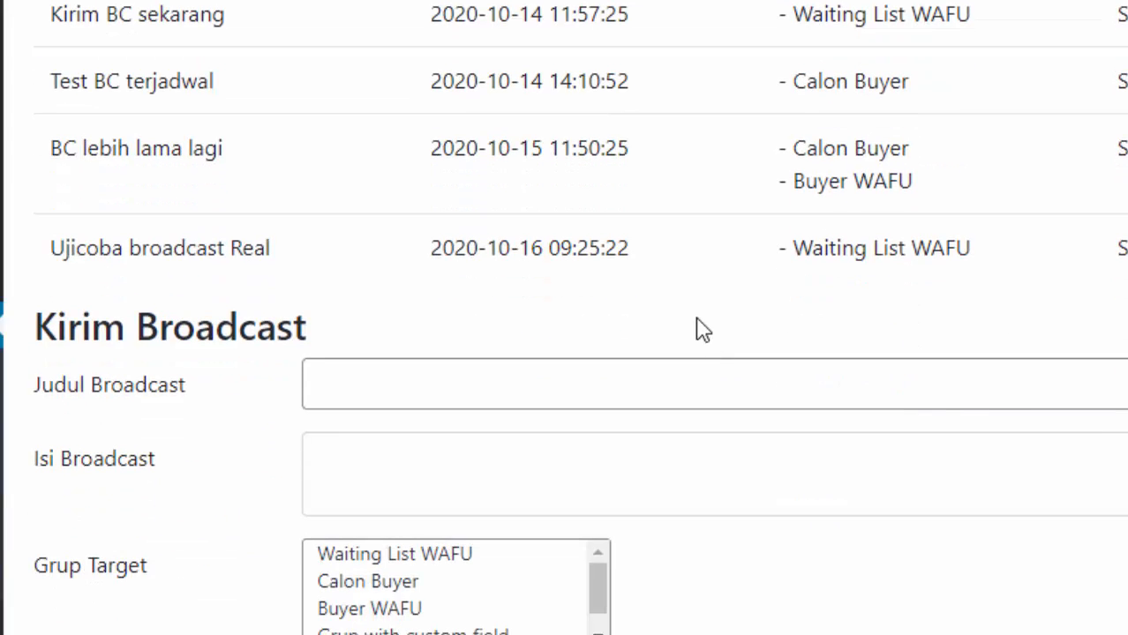
{"action": "scroll", "coordinate": [701, 339], "scroll_direction": "down", "scroll_amount": 2}
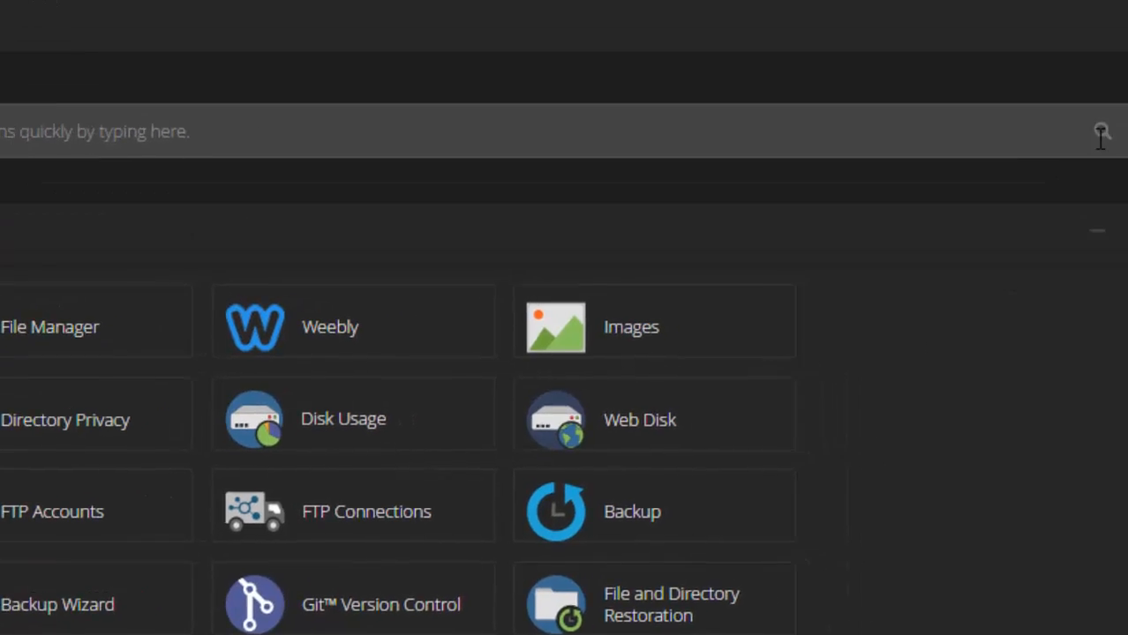
- Switch to cPanel, search for "cro" and open the Cron Jobs page
{"action": "type", "text": "co"}
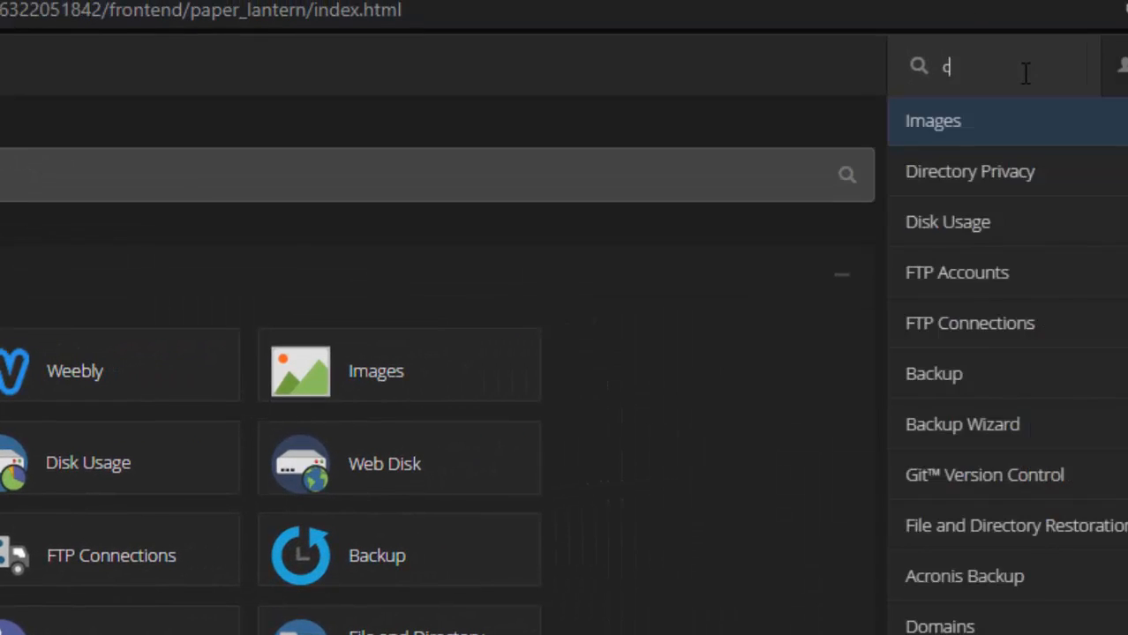
{"action": "key", "text": "BackSpace"}
{"action": "type", "text": "ro"}
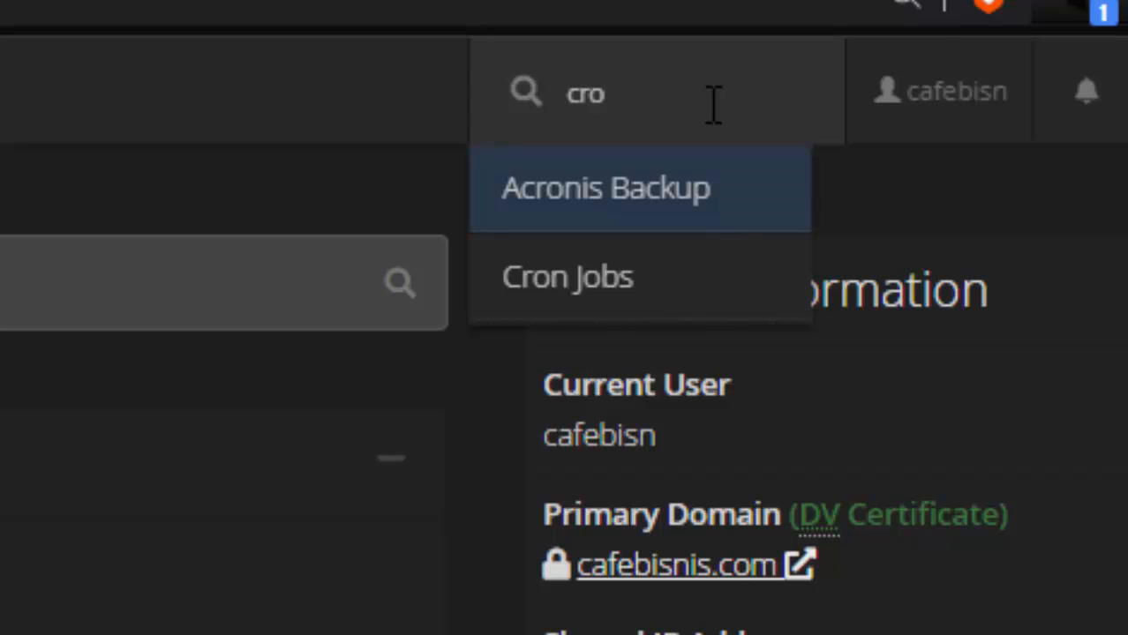
{"action": "key", "text": "Down"}
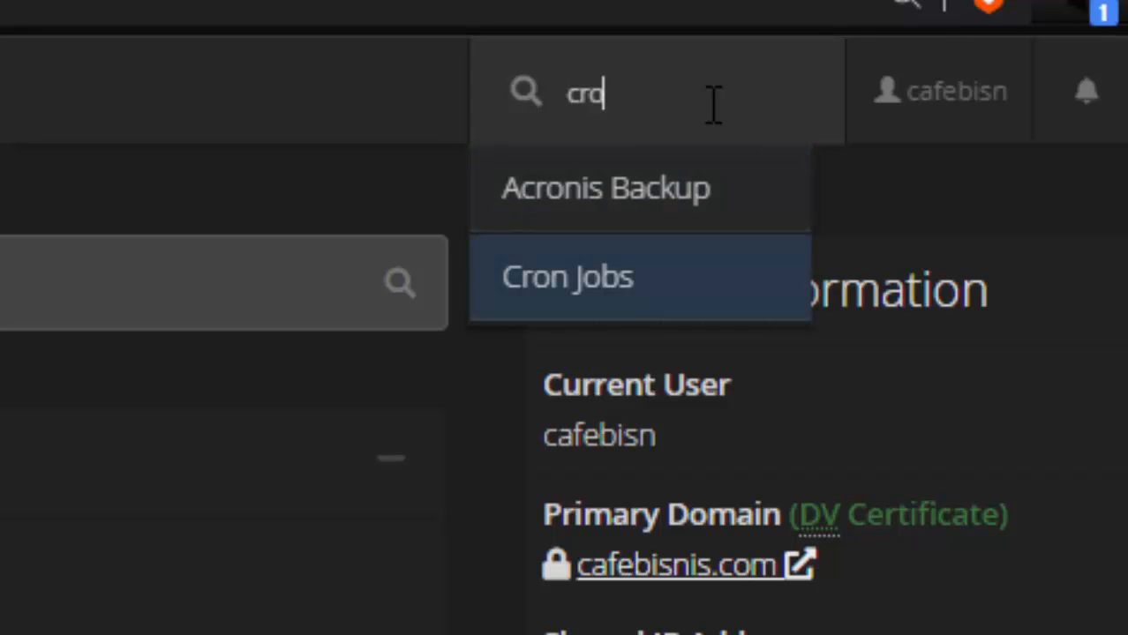
{"action": "key", "text": "Return"}
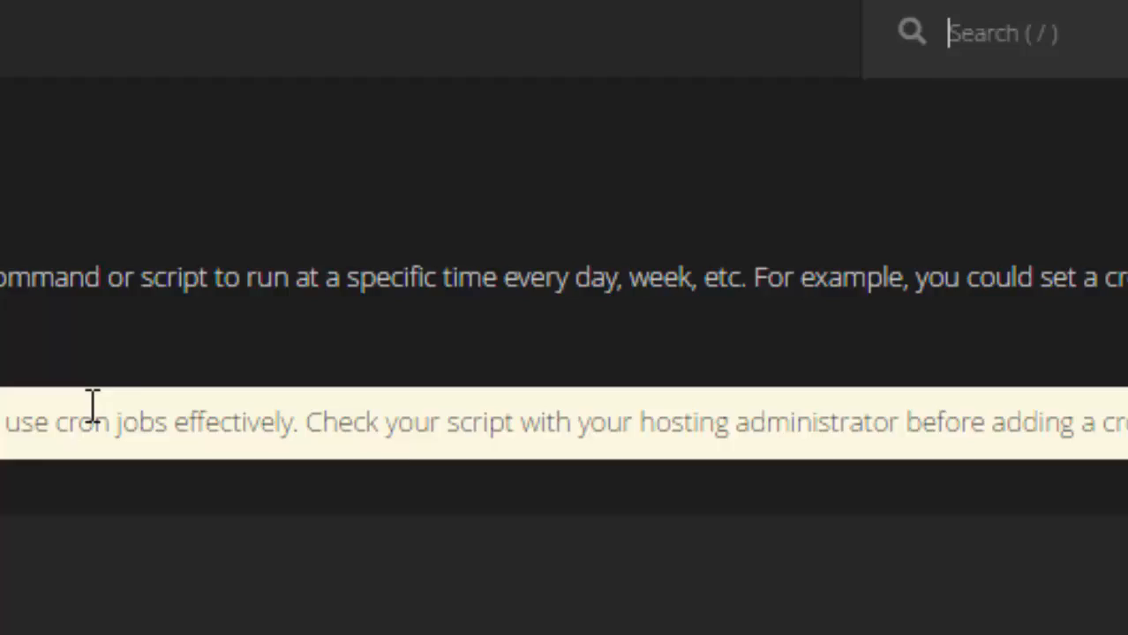
- Set the common schedule for the new cron job to Once Per Minute (* * * * *)
{"action": "scroll", "coordinate": [365, 376], "scroll_direction": "down", "scroll_amount": 10}
{"action": "scroll", "coordinate": [577, 332], "scroll_direction": "up", "scroll_amount": 5}
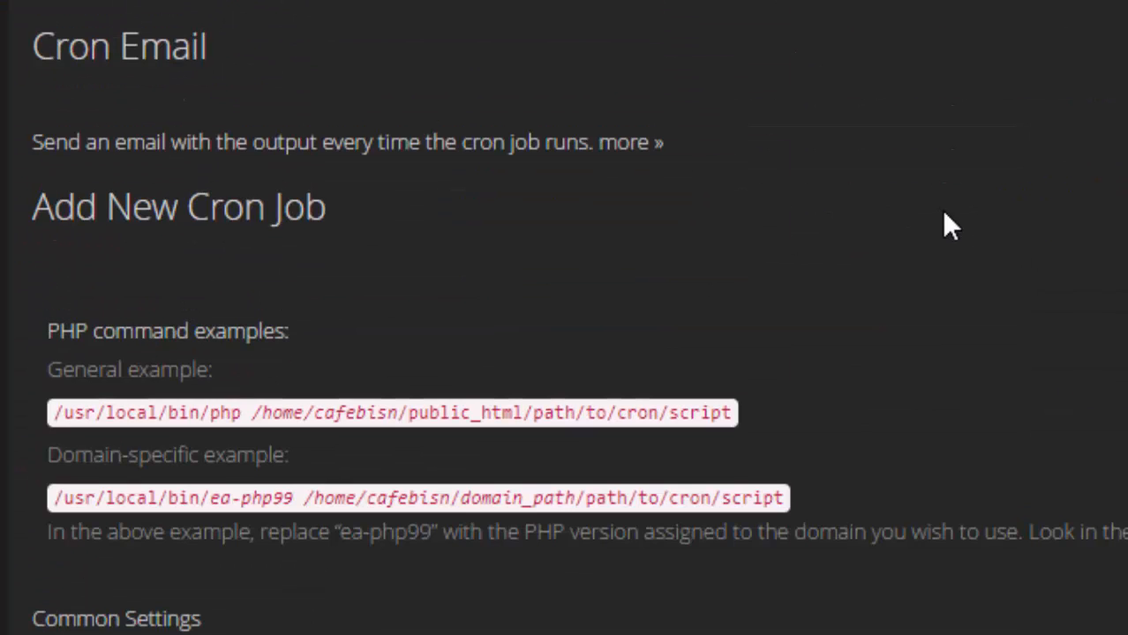
{"action": "scroll", "coordinate": [629, 44], "scroll_direction": "down", "scroll_amount": 5}
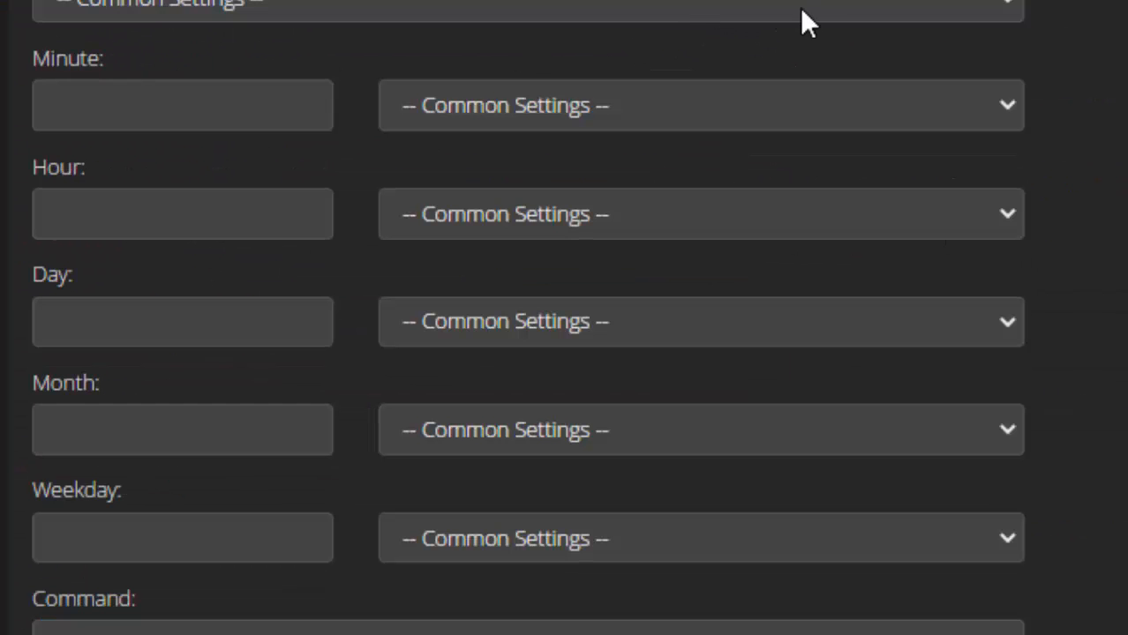
{"action": "scroll", "coordinate": [565, 318], "scroll_direction": "down", "scroll_amount": 2}
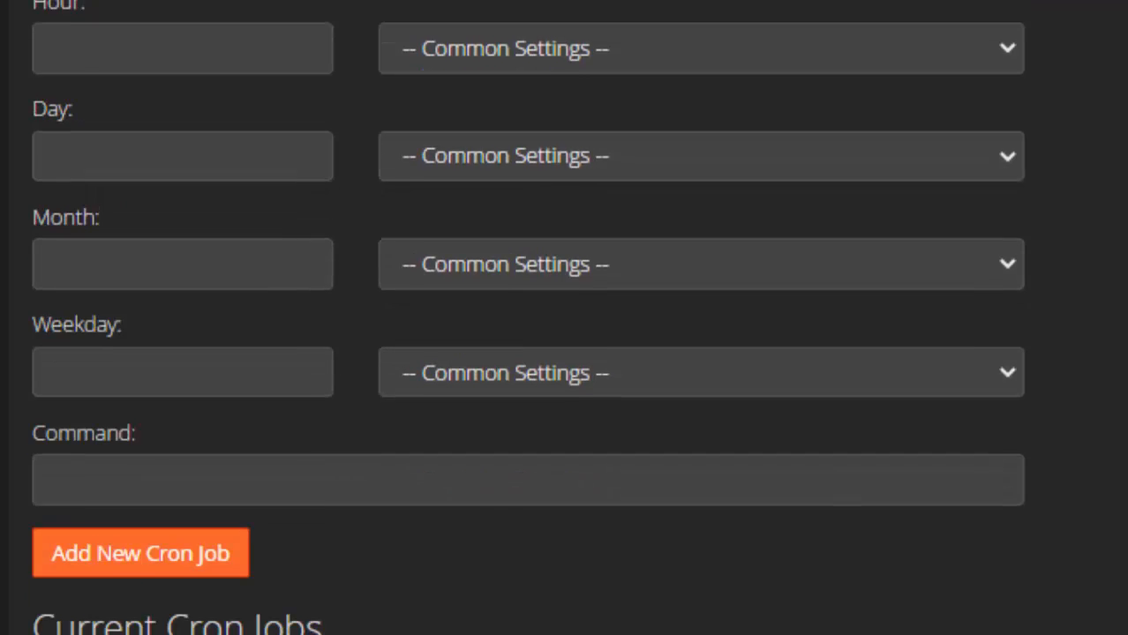
{"action": "scroll", "coordinate": [564, 317], "scroll_direction": "up", "scroll_amount": 4}
{"action": "scroll", "coordinate": [564, 317], "scroll_direction": "down", "scroll_amount": 10}
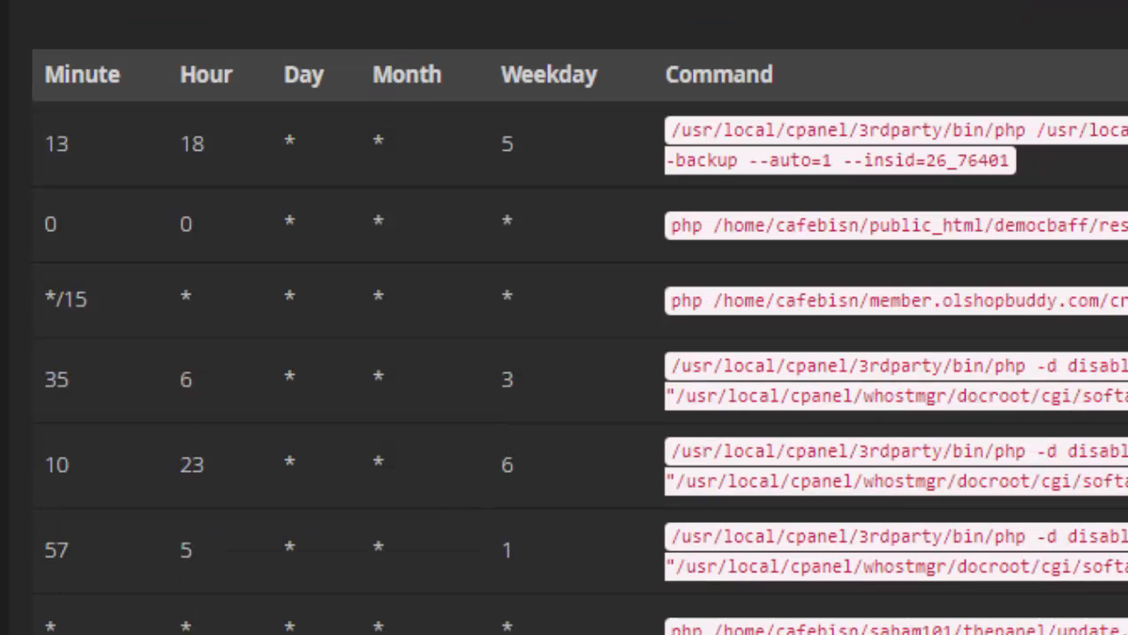
{"action": "scroll", "coordinate": [565, 317], "scroll_direction": "up", "scroll_amount": 10}
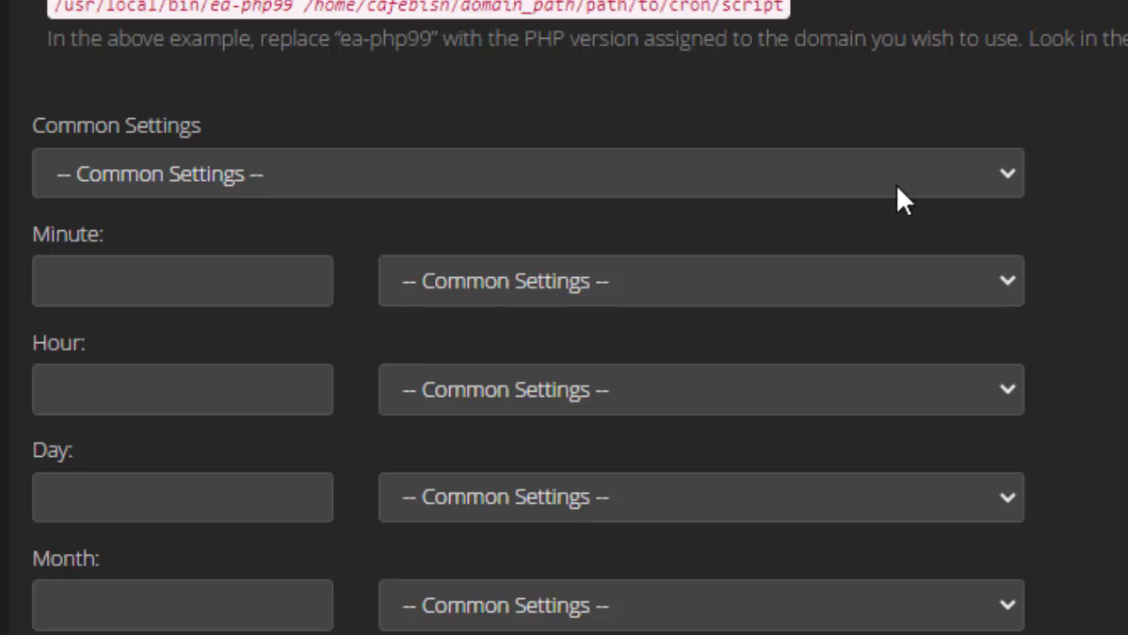
{"action": "left_click", "coordinate": [895, 187]}
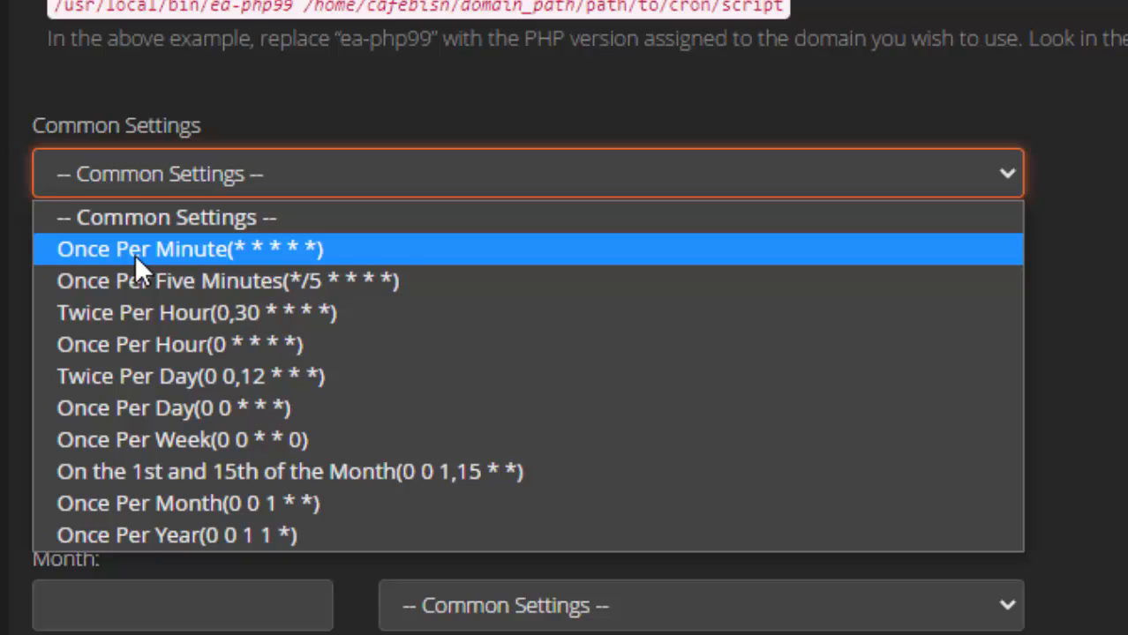
{"action": "left_click", "coordinate": [135, 251]}
- Copy the CRON JOBS command from the WAFU settings into the cron job's command: php /home/cafebisn/blog.cafebisnis.info/wp-content/plugins/wafu/cron.php
{"action": "scroll", "coordinate": [254, 269], "scroll_direction": "down", "scroll_amount": 5}
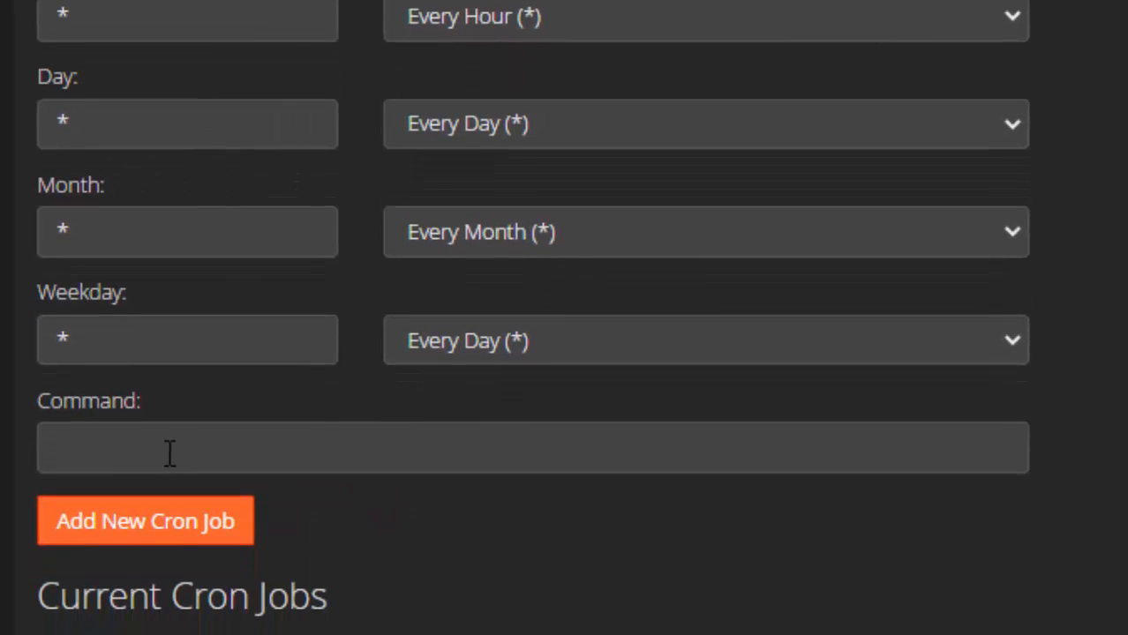
{"action": "left_click", "coordinate": [164, 411]}
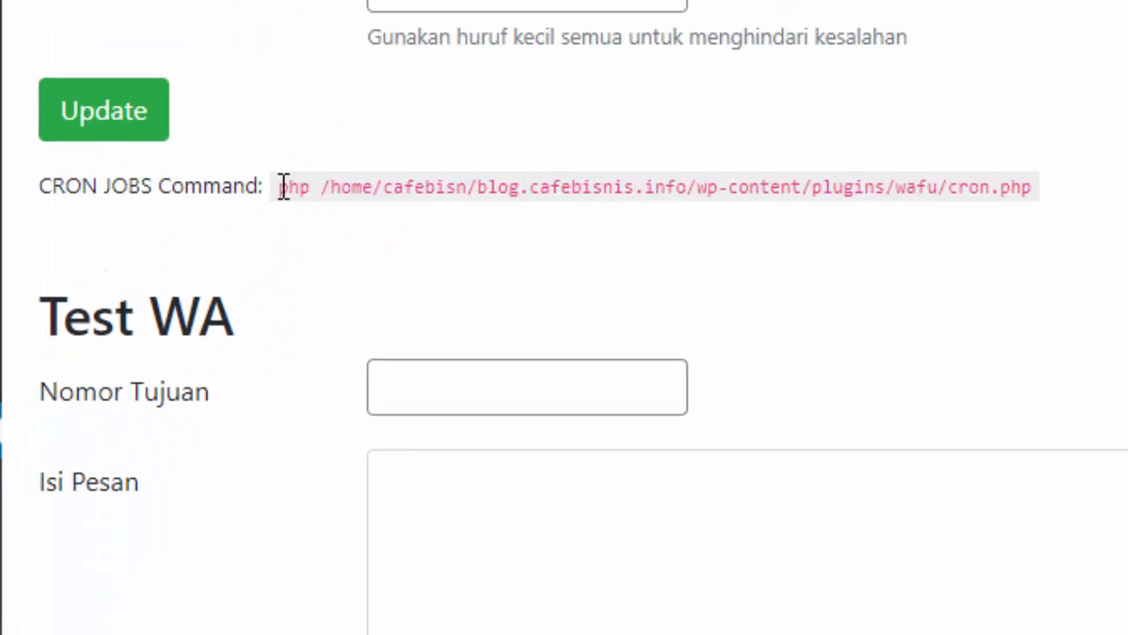
{"action": "left_click_drag", "start_coordinate": [283, 187], "coordinate": [1036, 190]}
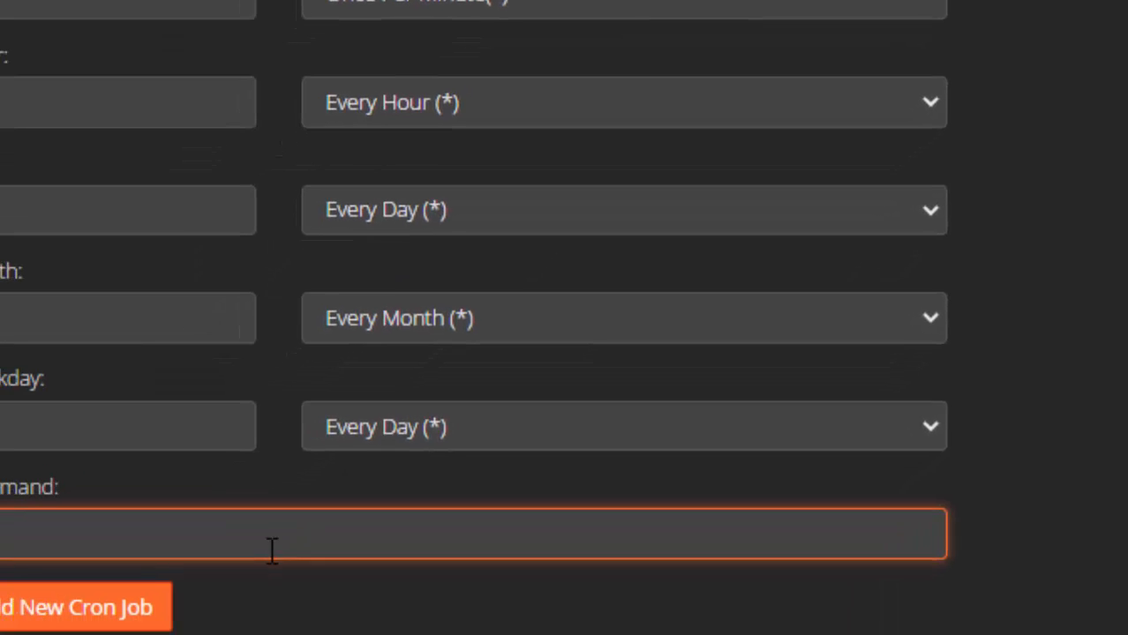
{"action": "type", "text": "php /home/cafebisn/blog.cafebisnis.info/wp-content/plugins/wafu/cron.php"}
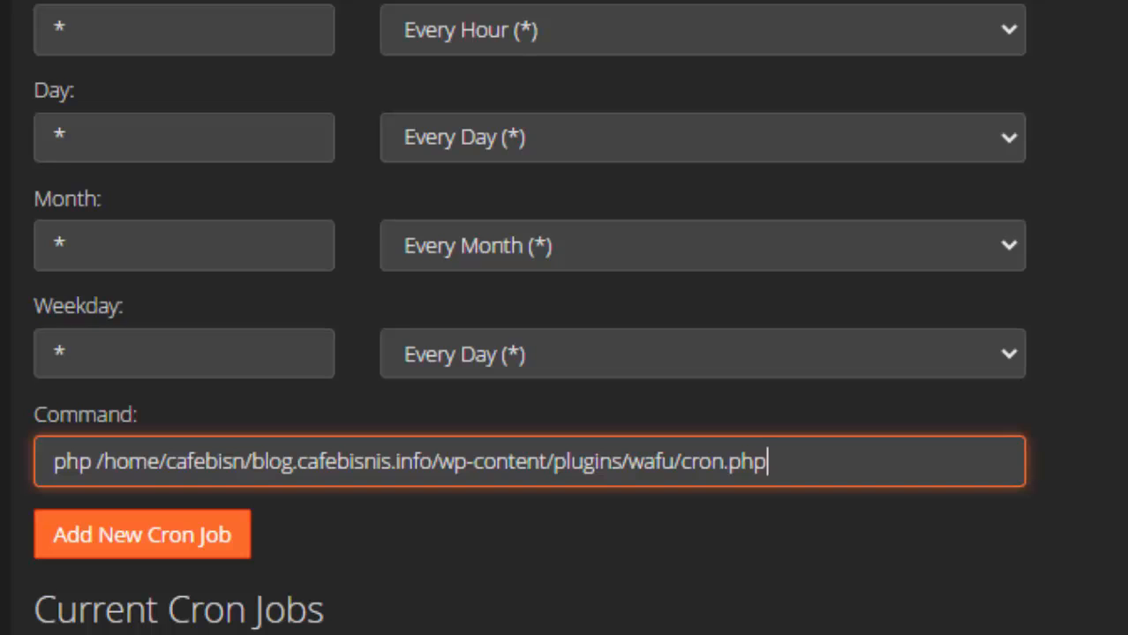
- Examine the Current Cron Jobs list for the WAFU cron.php command on the blog.cafebisnis.info site
{"action": "scroll", "coordinate": [123, 453], "scroll_direction": "down", "scroll_amount": 2}
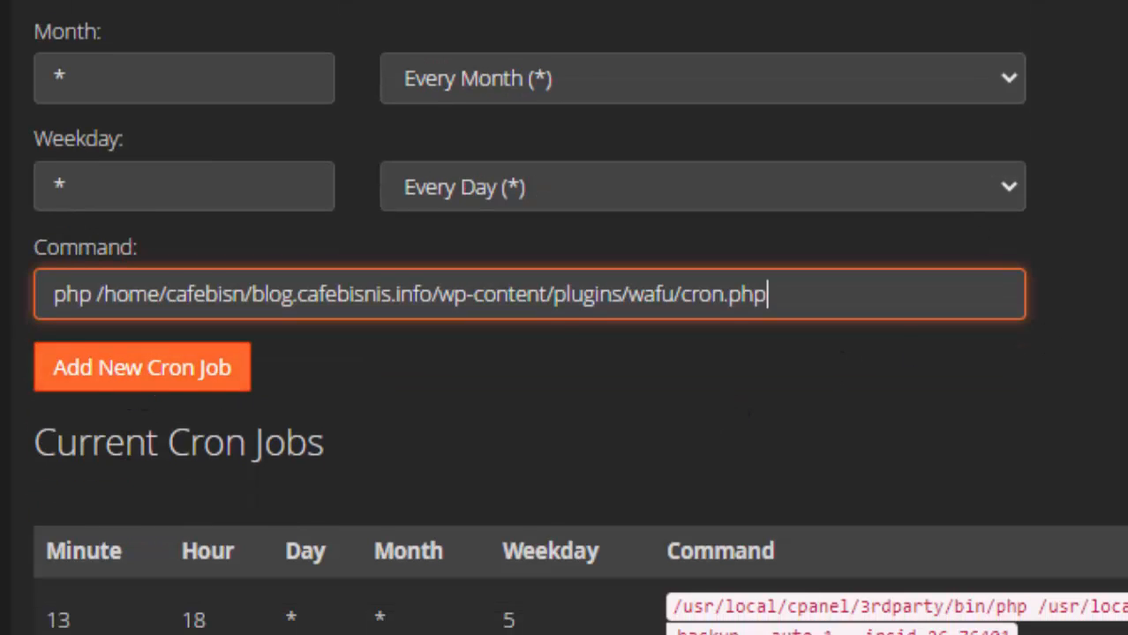
{"action": "scroll", "coordinate": [565, 353], "scroll_direction": "up", "scroll_amount": 4}
{"action": "scroll", "coordinate": [565, 353], "scroll_direction": "down", "scroll_amount": 6}
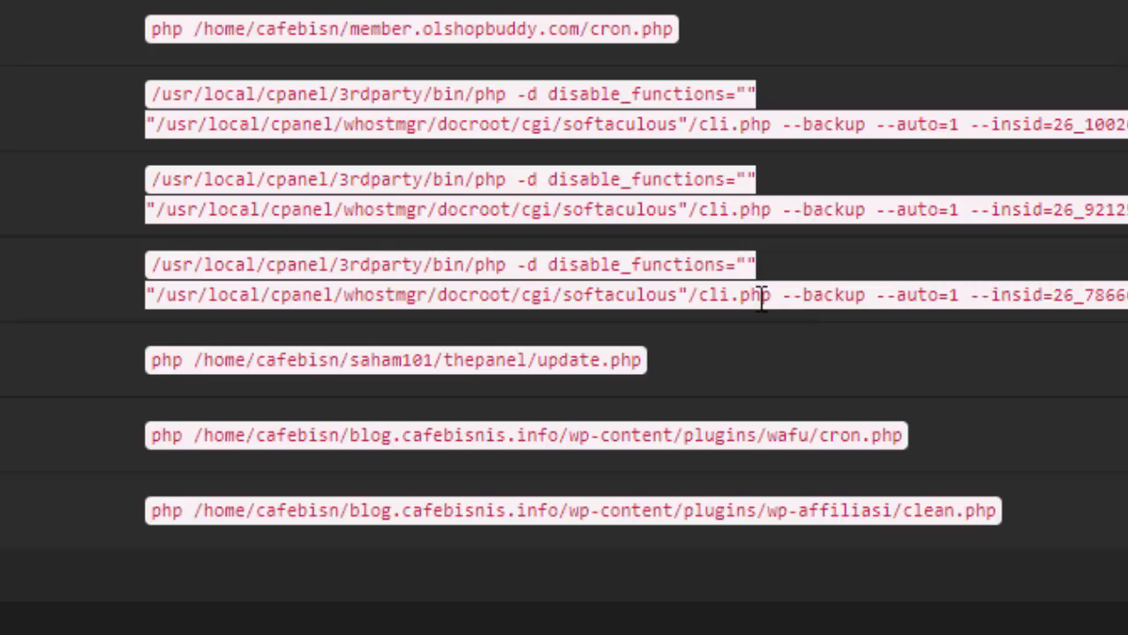
{"action": "scroll", "coordinate": [668, 241], "scroll_direction": "up", "scroll_amount": 7}
{"action": "scroll", "coordinate": [633, 240], "scroll_direction": "up", "scroll_amount": 3}
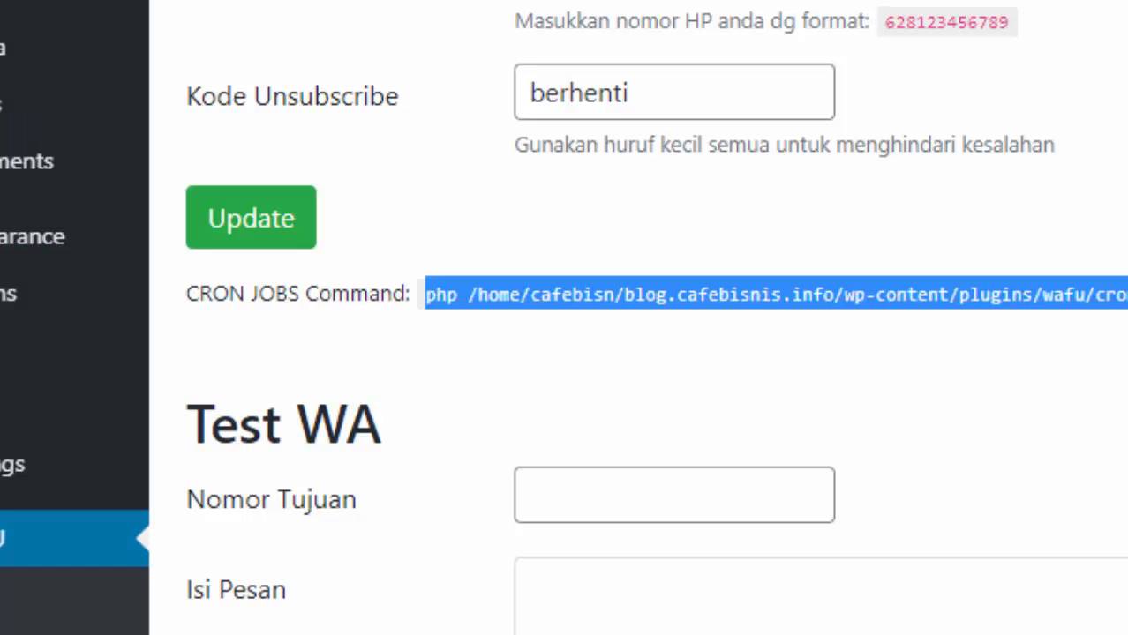
- Switch back to the WAFU settings in WordPress, then open Broadcast and review the broadcast list and the Kirim Broadcast form
{"action": "scroll", "coordinate": [635, 353], "scroll_direction": "up", "scroll_amount": 3}
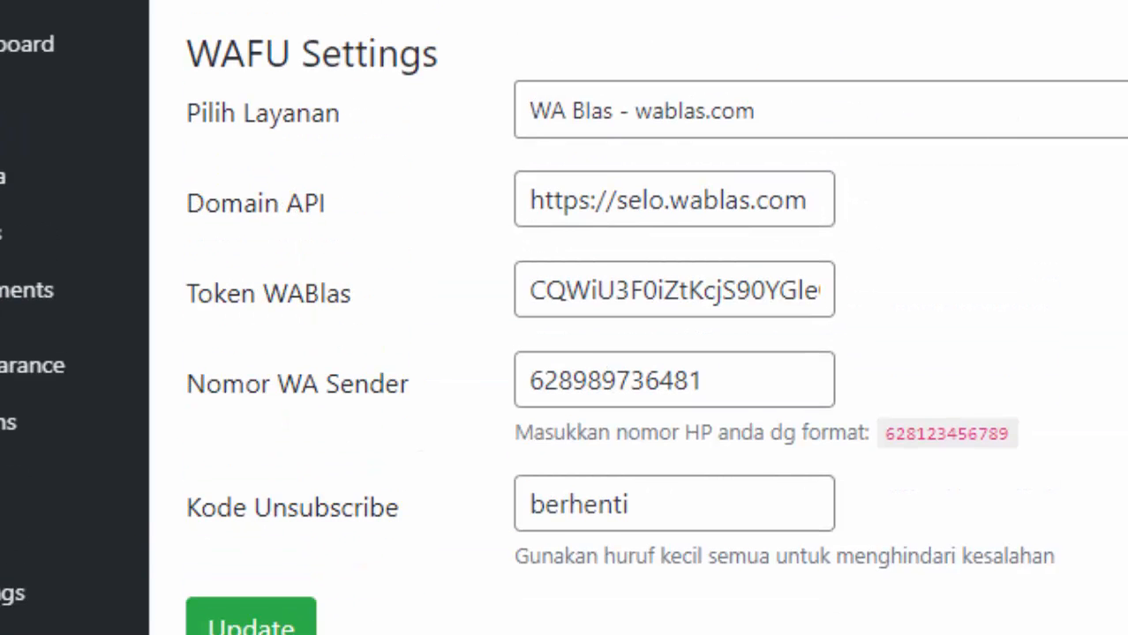
{"action": "scroll", "coordinate": [635, 353], "scroll_direction": "down", "scroll_amount": 4}
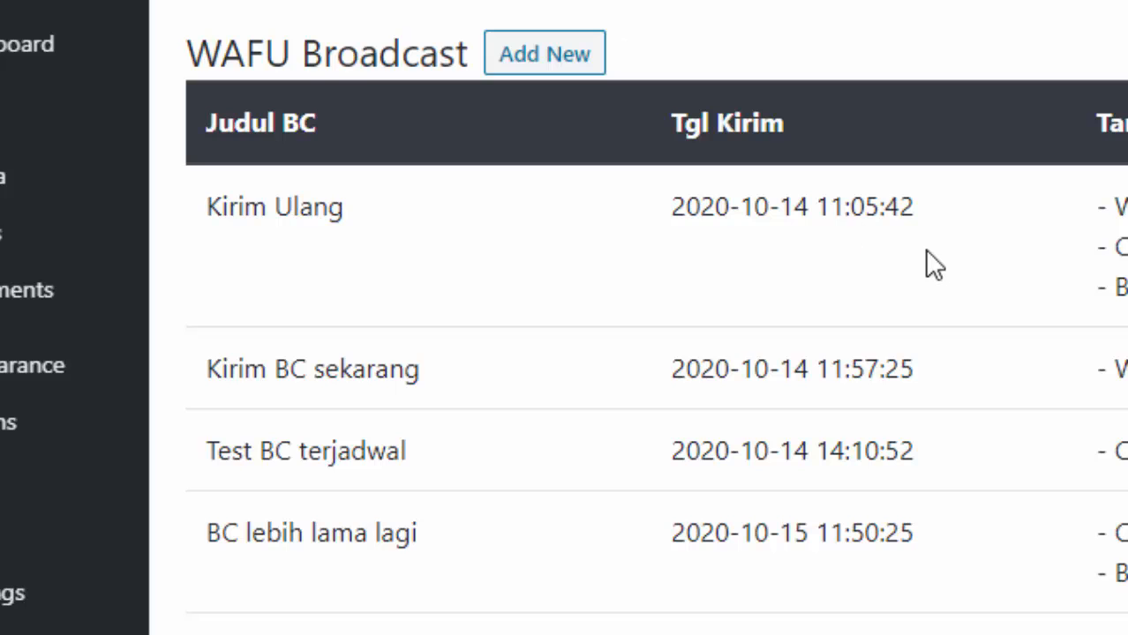
{"action": "scroll", "coordinate": [914, 236], "scroll_direction": "down", "scroll_amount": 3}
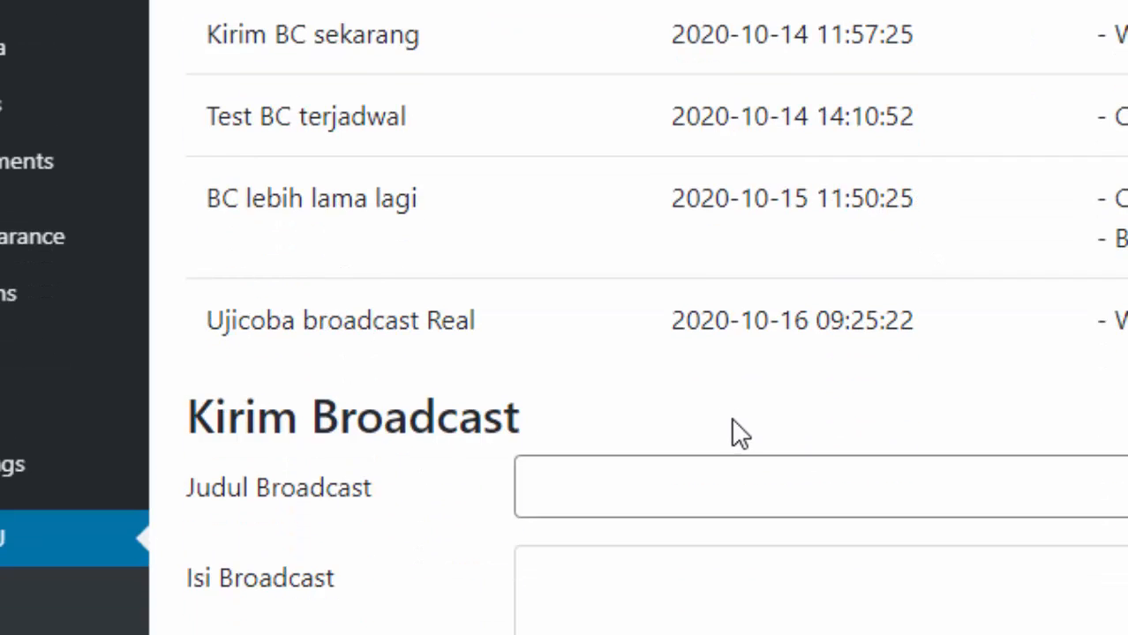
{"action": "scroll", "coordinate": [305, 484], "scroll_direction": "down", "scroll_amount": 2}
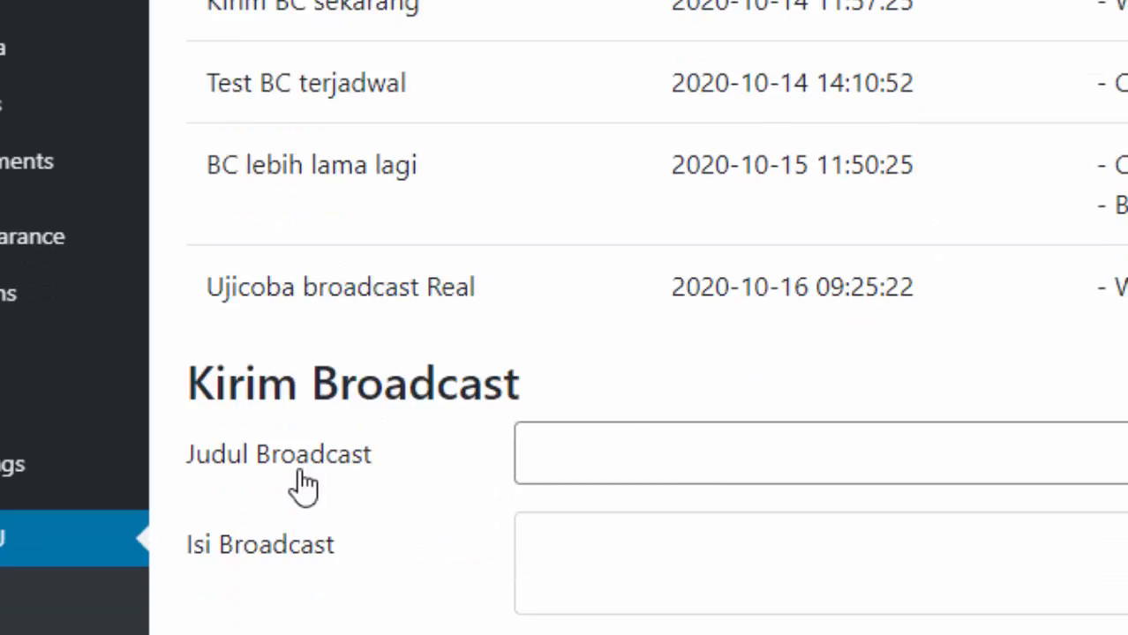
{"action": "scroll", "coordinate": [918, 169], "scroll_direction": "up", "scroll_amount": 5}
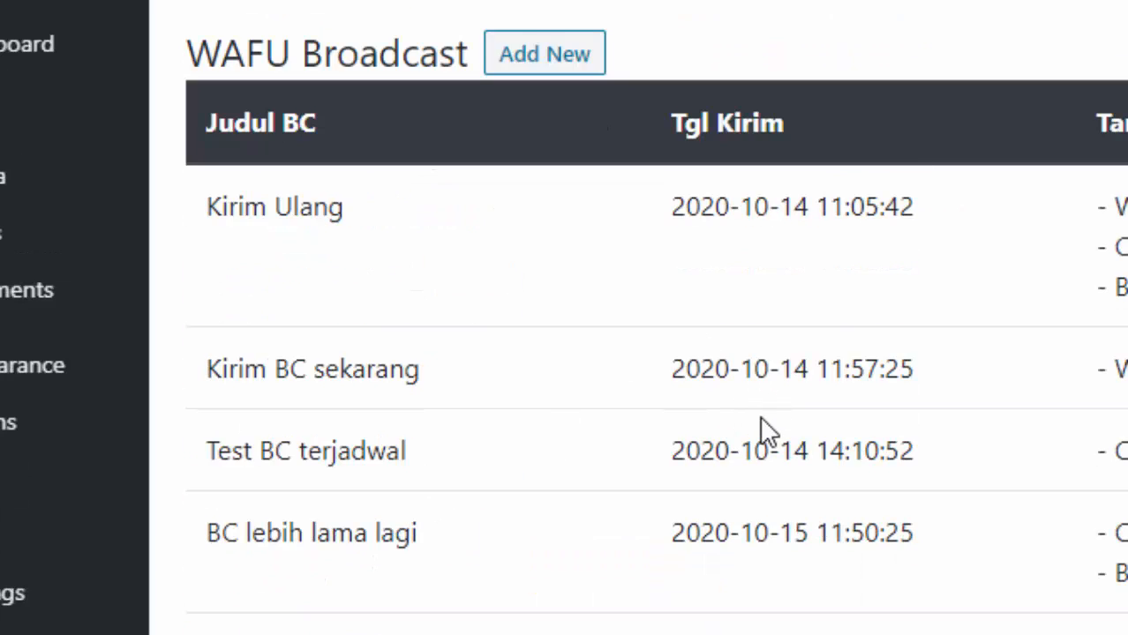
{"action": "scroll", "coordinate": [760, 434], "scroll_direction": "down", "scroll_amount": 4}
{"action": "scroll", "coordinate": [971, 485], "scroll_direction": "down", "scroll_amount": 2}
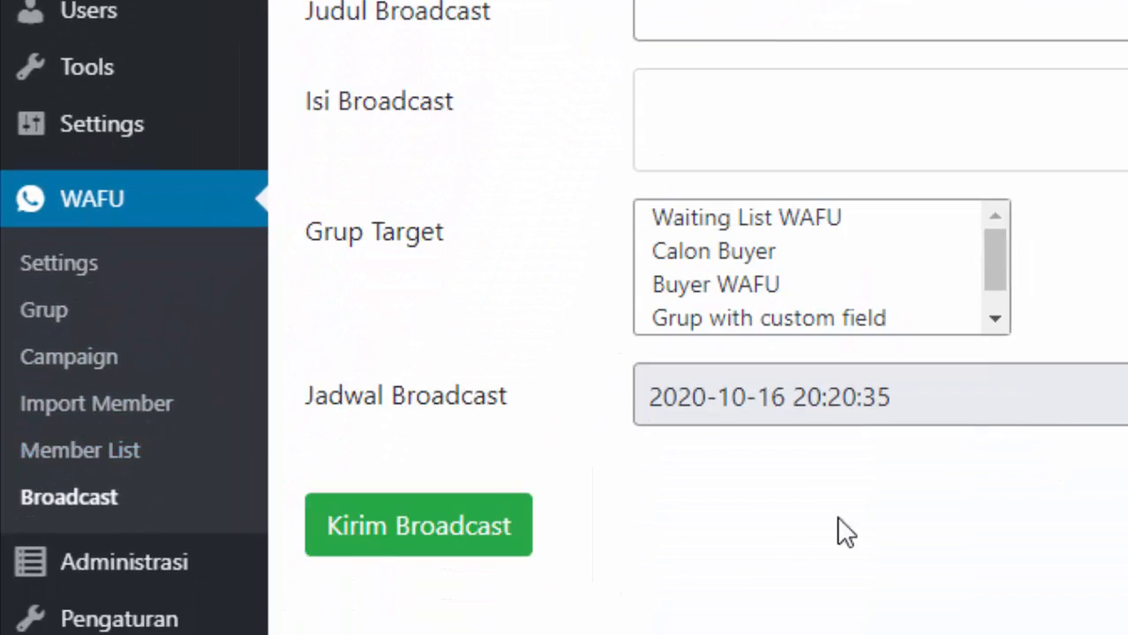
{"action": "scroll", "coordinate": [467, 617], "scroll_direction": "down", "scroll_amount": 1}
{"action": "scroll", "coordinate": [494, 595], "scroll_direction": "down", "scroll_amount": 1}
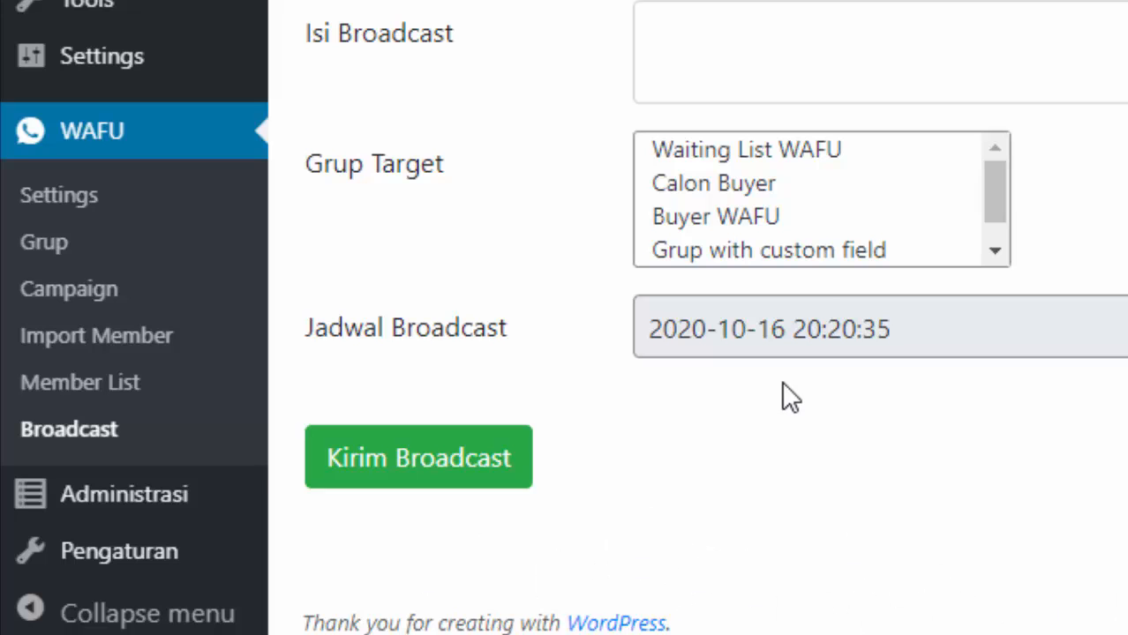
{"action": "scroll", "coordinate": [790, 397], "scroll_direction": "up", "scroll_amount": 5}
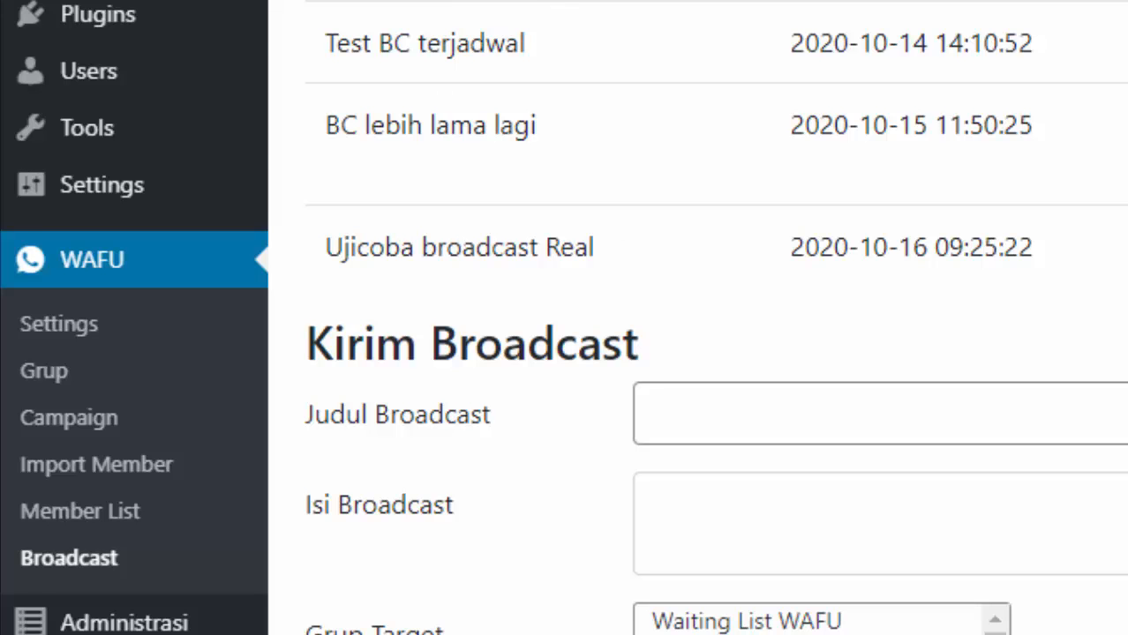
{"action": "scroll", "coordinate": [643, 55], "scroll_direction": "down", "scroll_amount": 5}
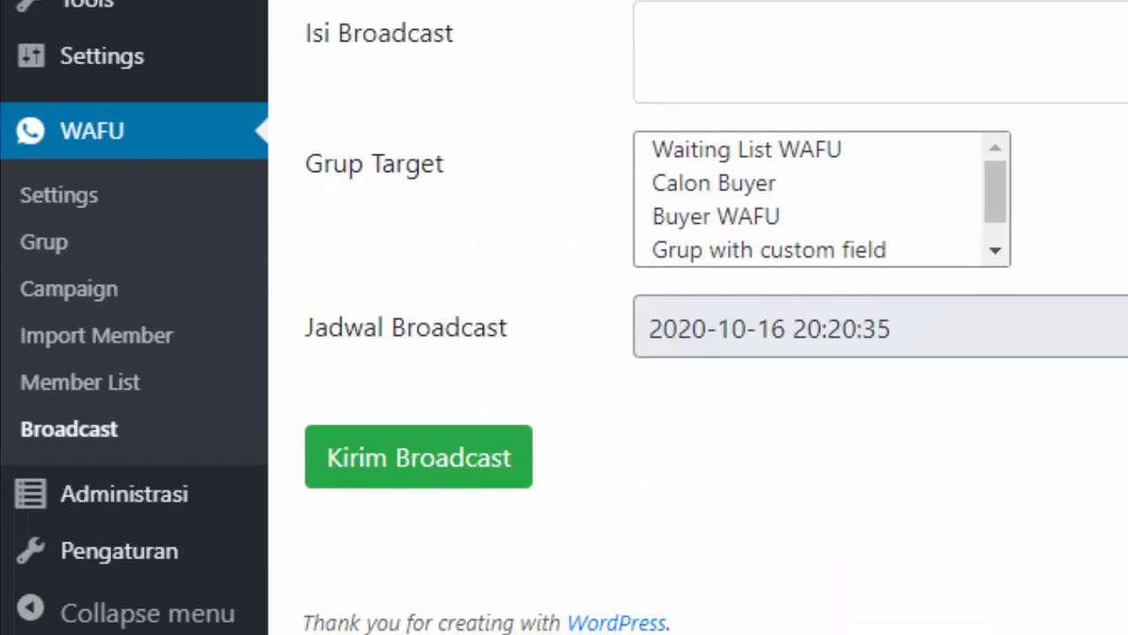
{"action": "scroll", "coordinate": [833, 191], "scroll_direction": "up", "scroll_amount": 5}
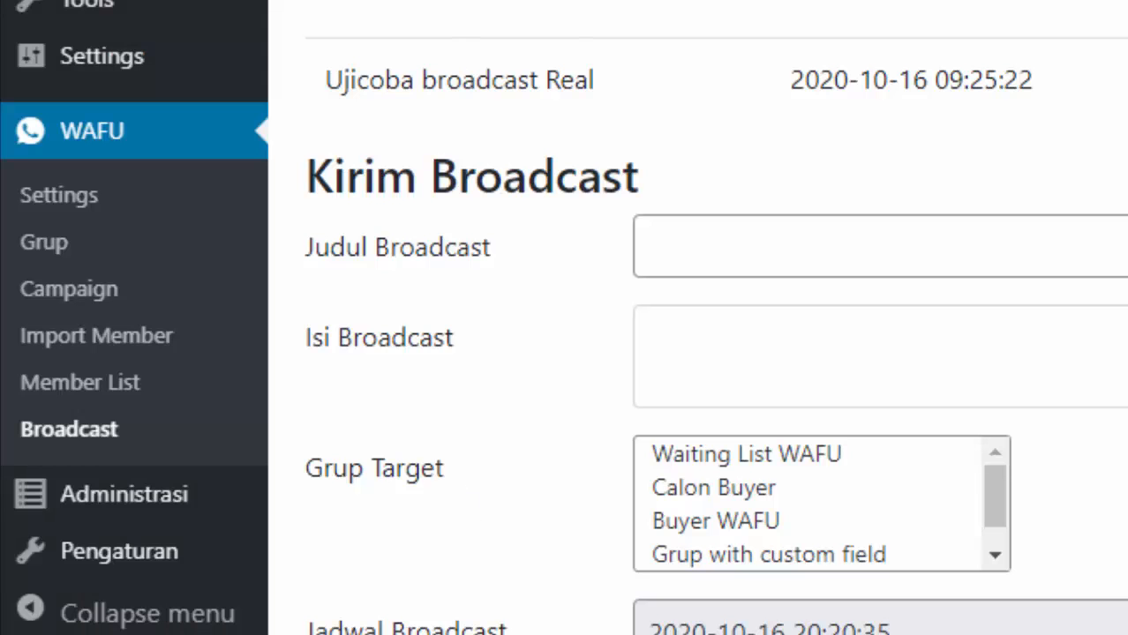
{"action": "scroll", "coordinate": [891, 476], "scroll_direction": "down", "scroll_amount": 3}
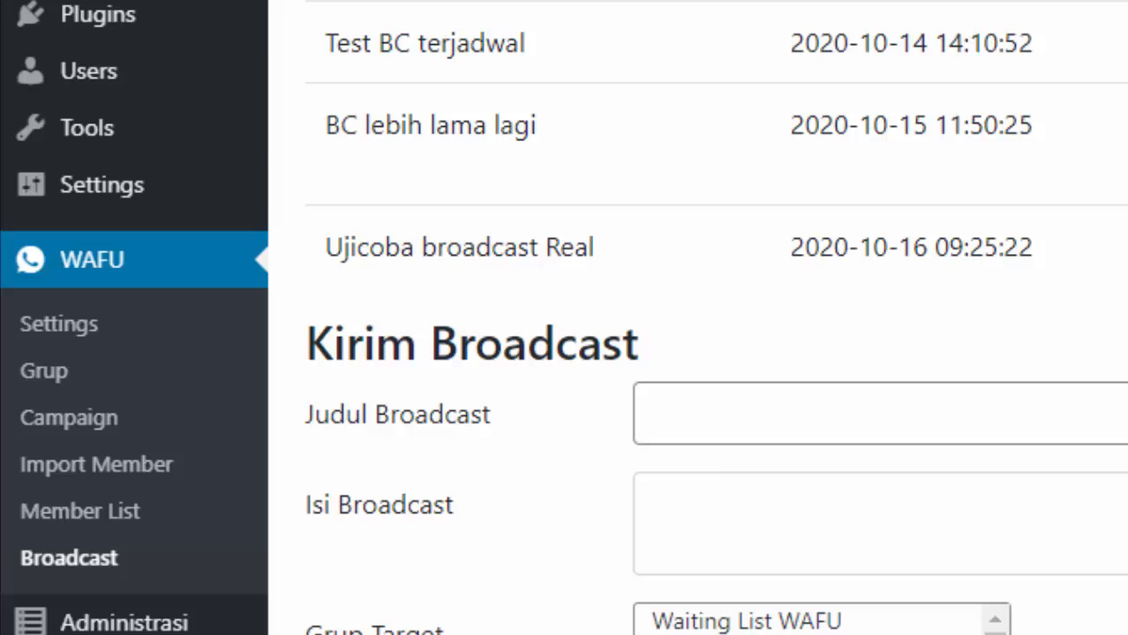
{"action": "scroll", "coordinate": [698, 352], "scroll_direction": "down", "scroll_amount": 5}
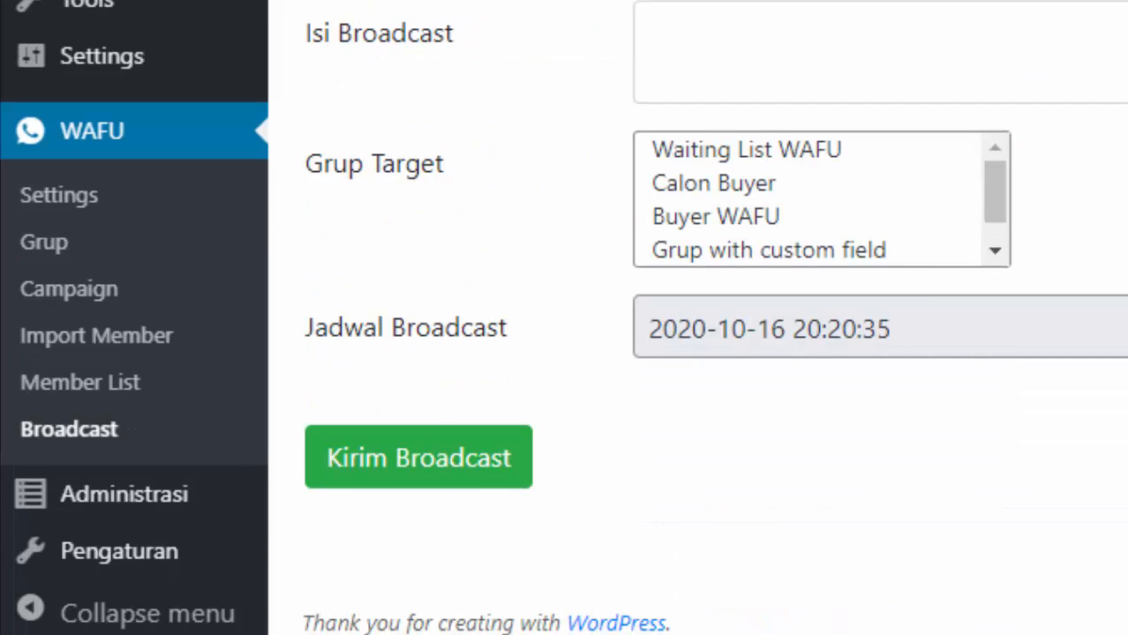
{"action": "scroll", "coordinate": [697, 353], "scroll_direction": "up", "scroll_amount": 5}
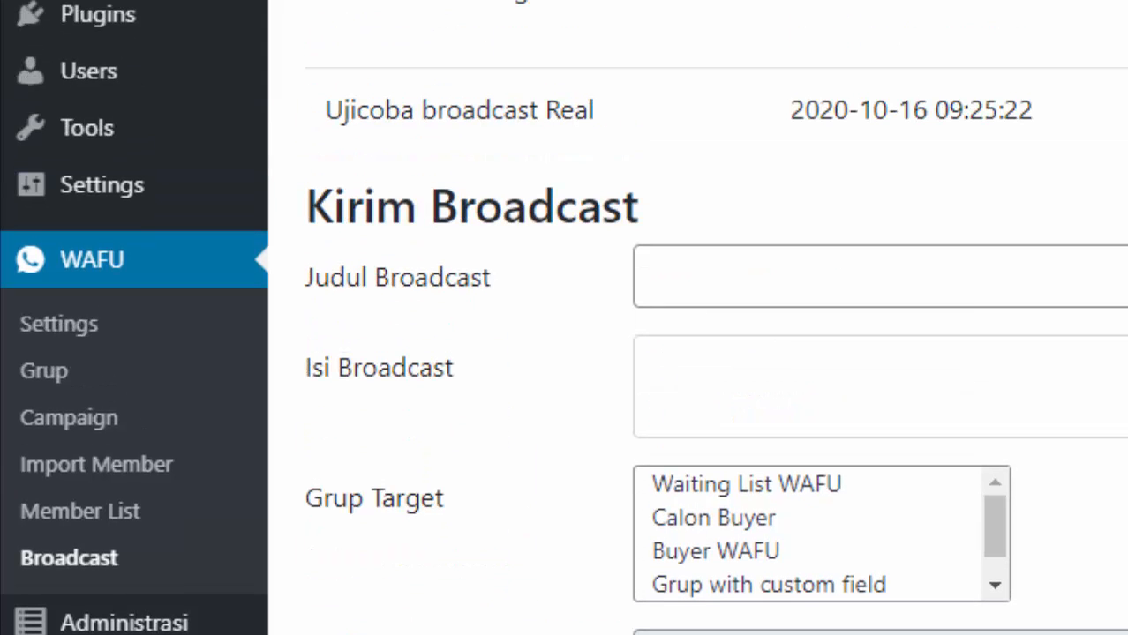
{"action": "scroll", "coordinate": [697, 318], "scroll_direction": "up", "scroll_amount": 2}
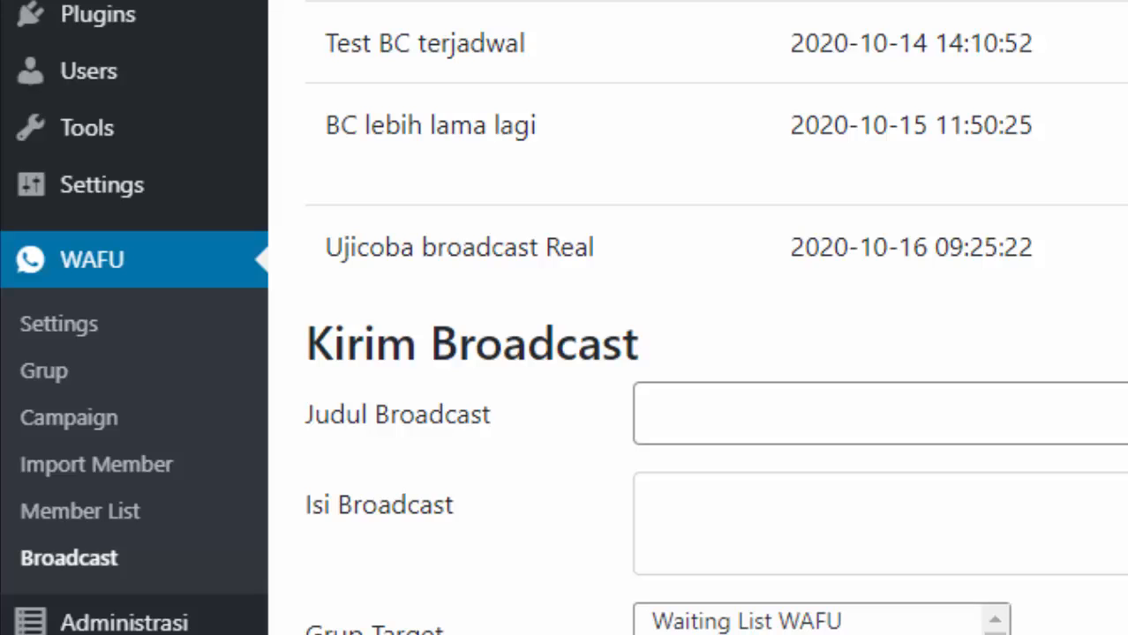
{"action": "scroll", "coordinate": [697, 353], "scroll_direction": "down", "scroll_amount": 5}
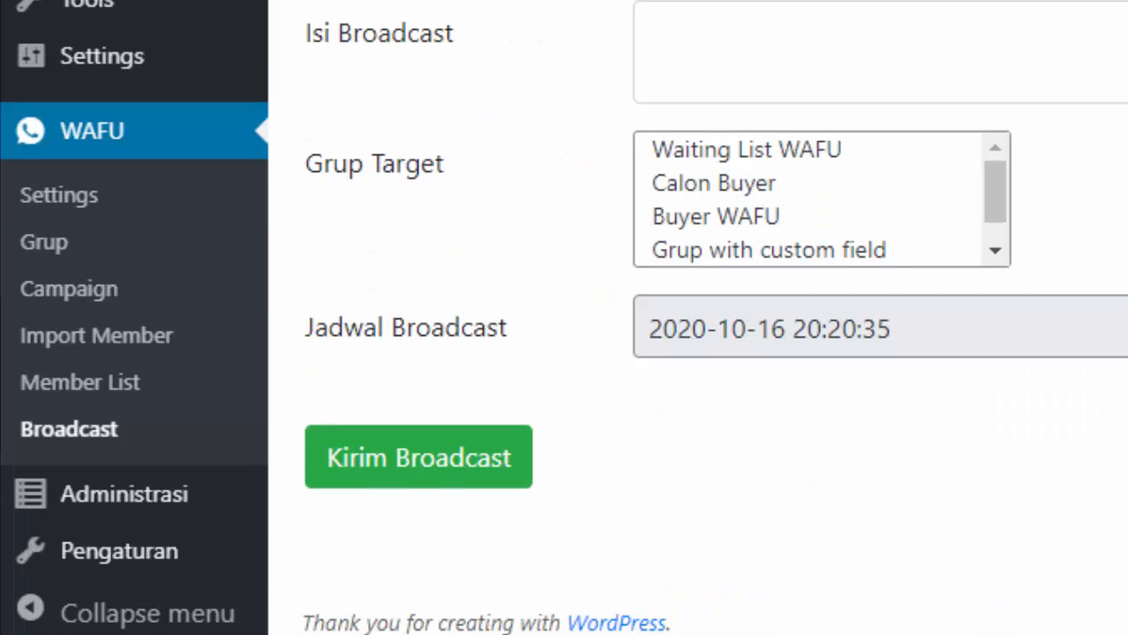